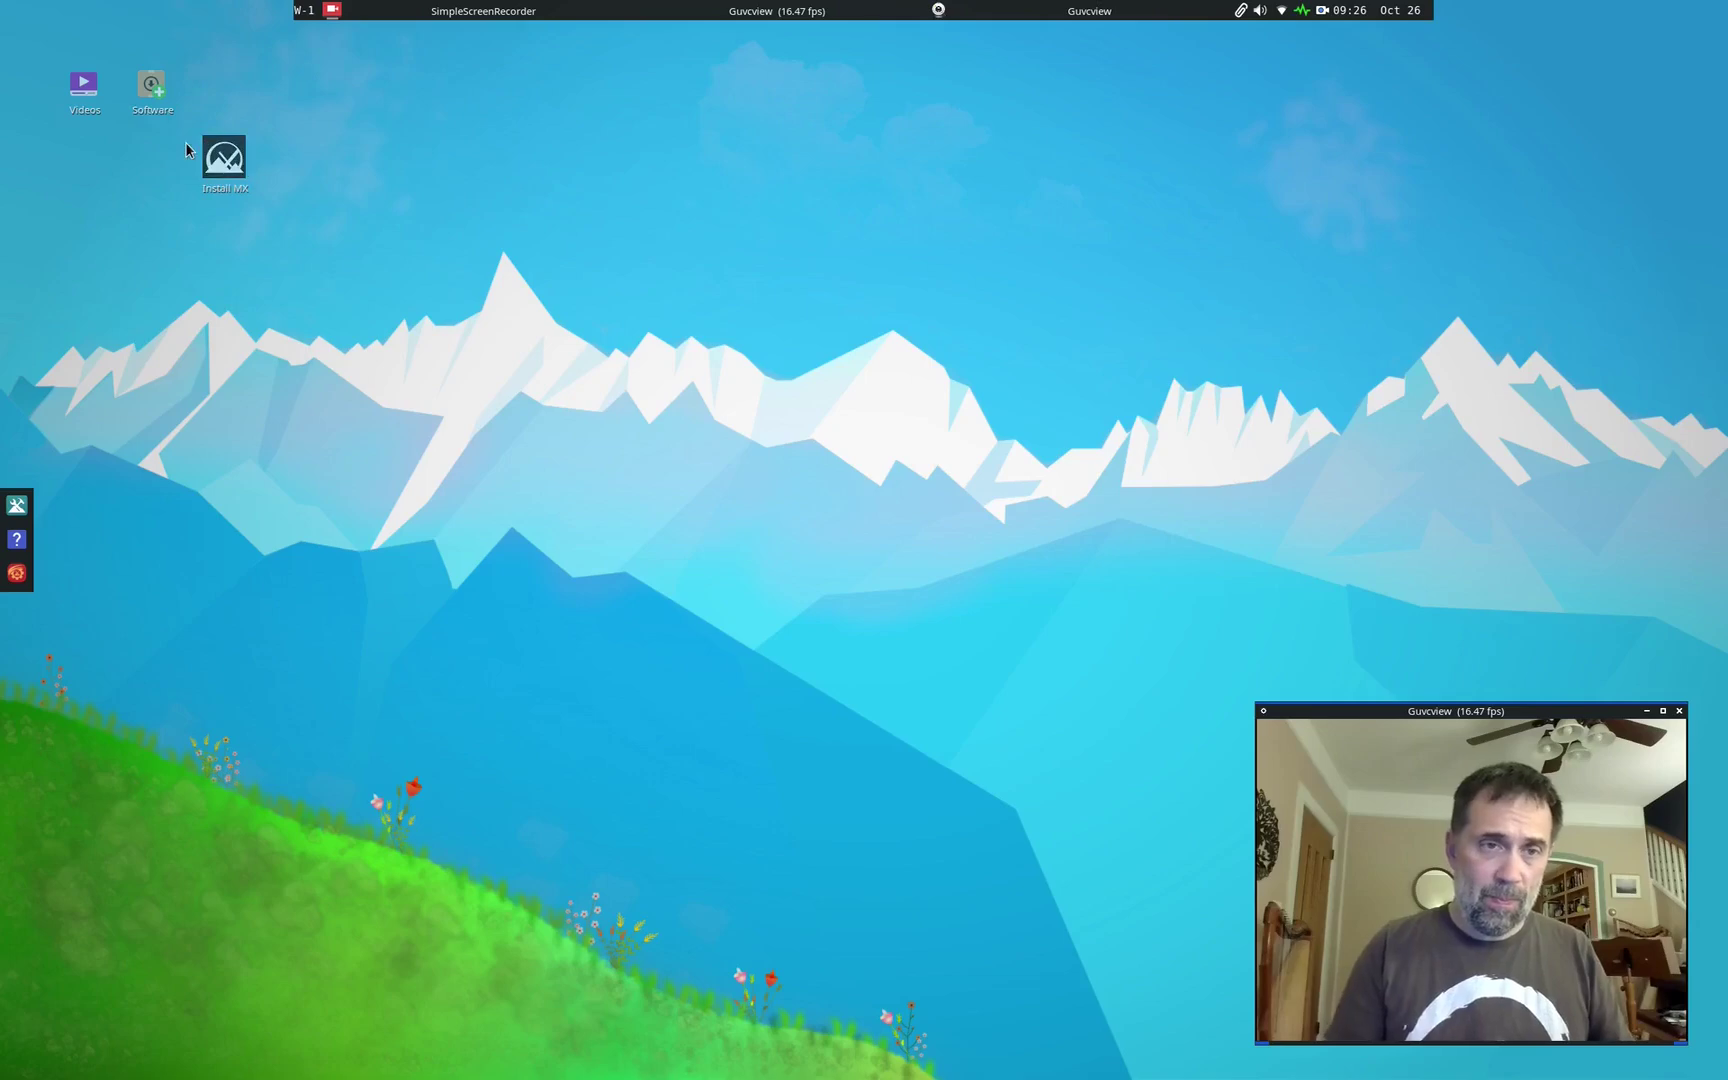
# Step: Launch Install MX and skip the installation media check, confirming with Yes
pyautogui.doubleClick(212, 165)
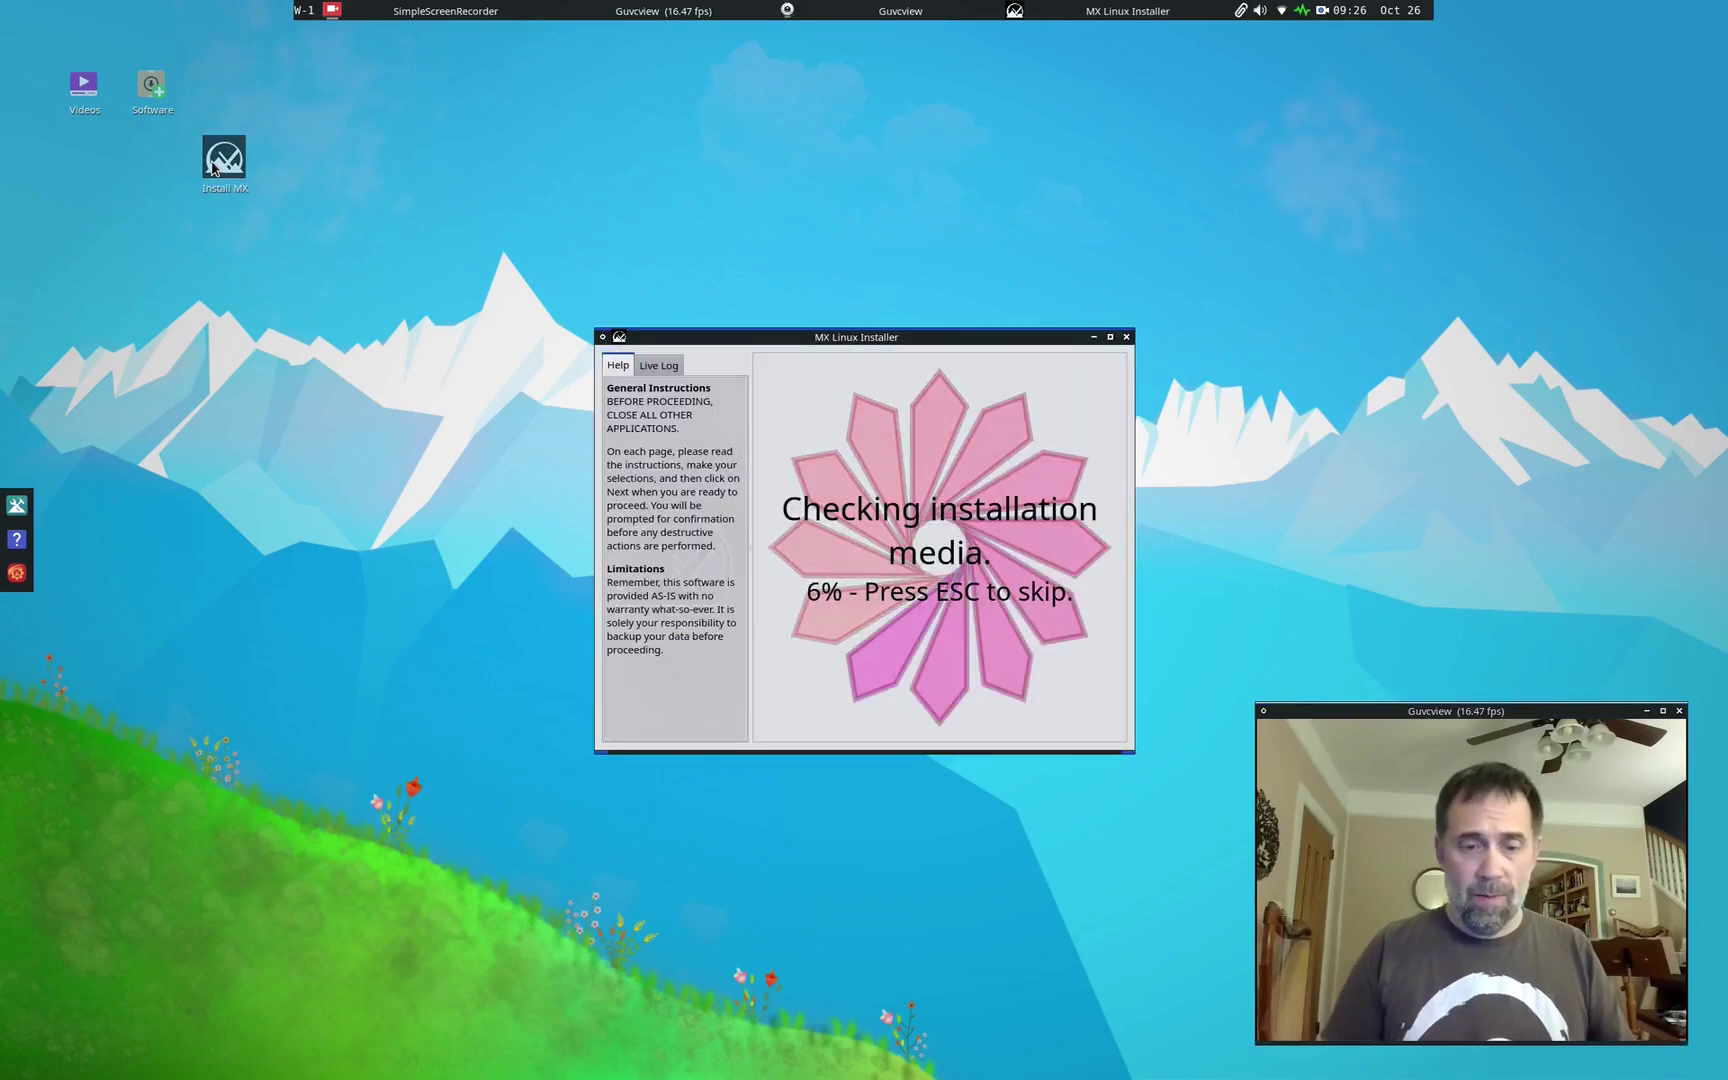
pyautogui.press('Escape')
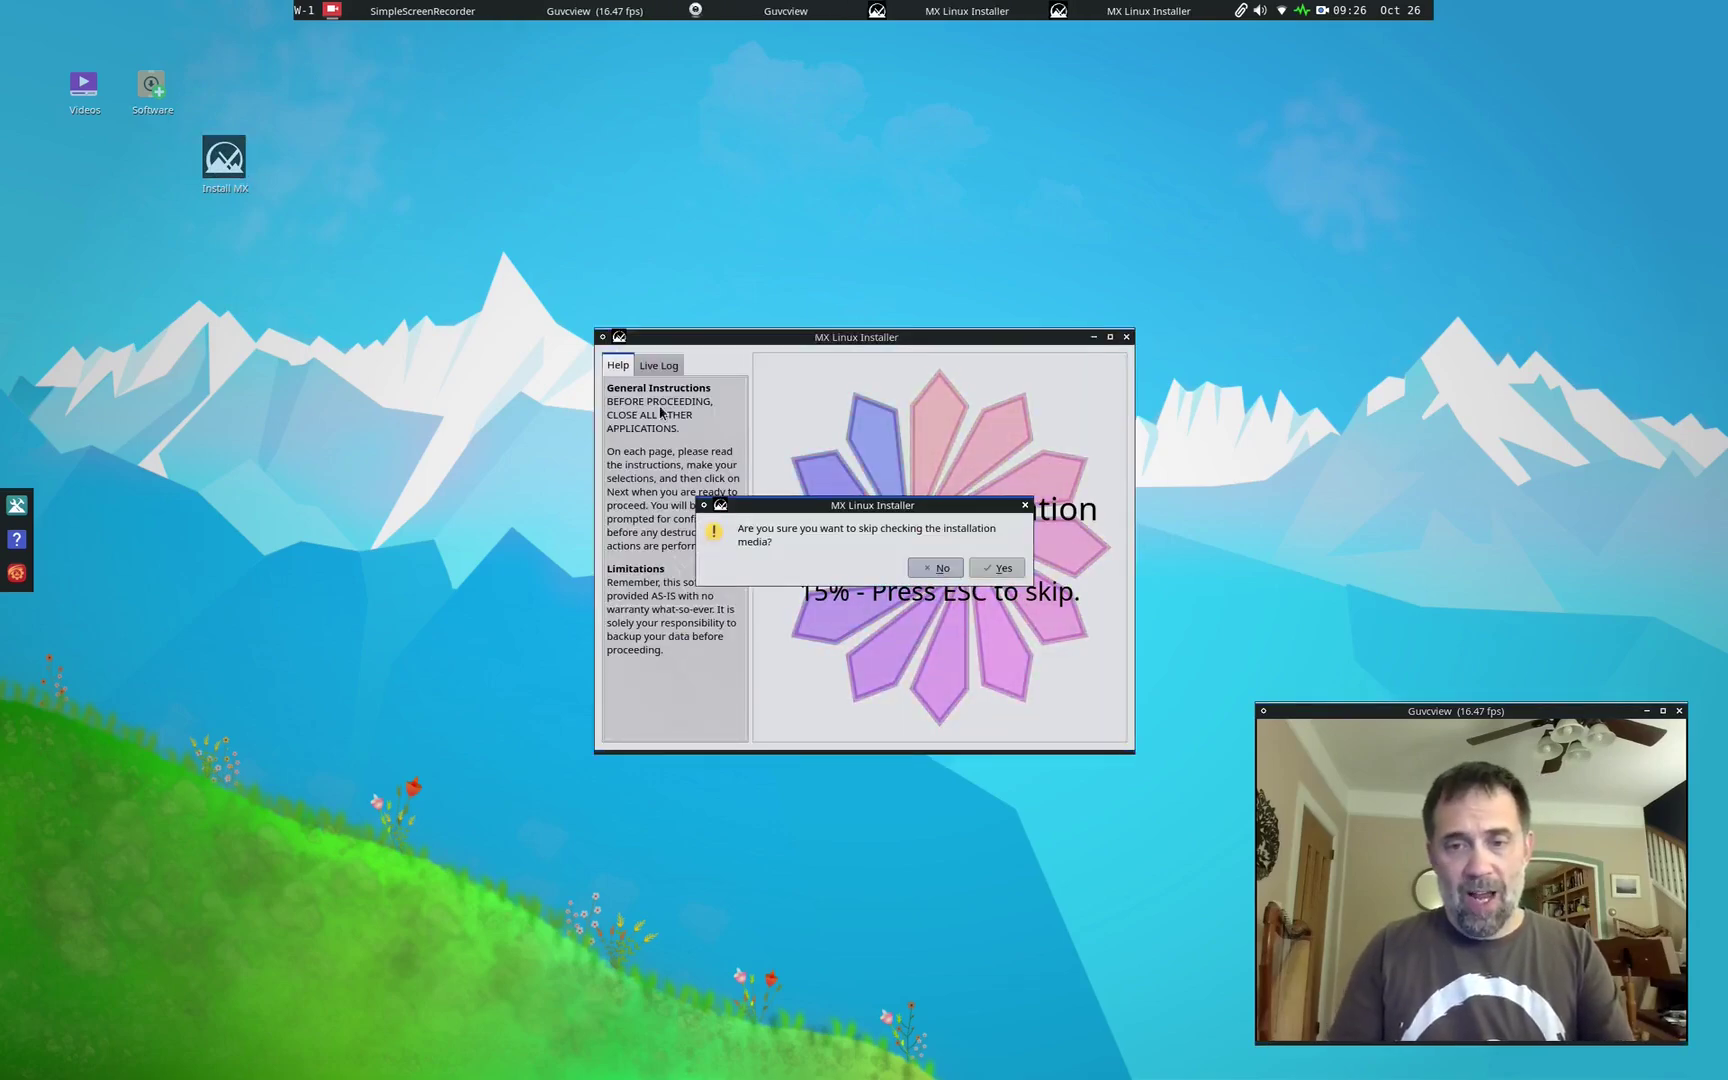
pyautogui.click(990, 564)
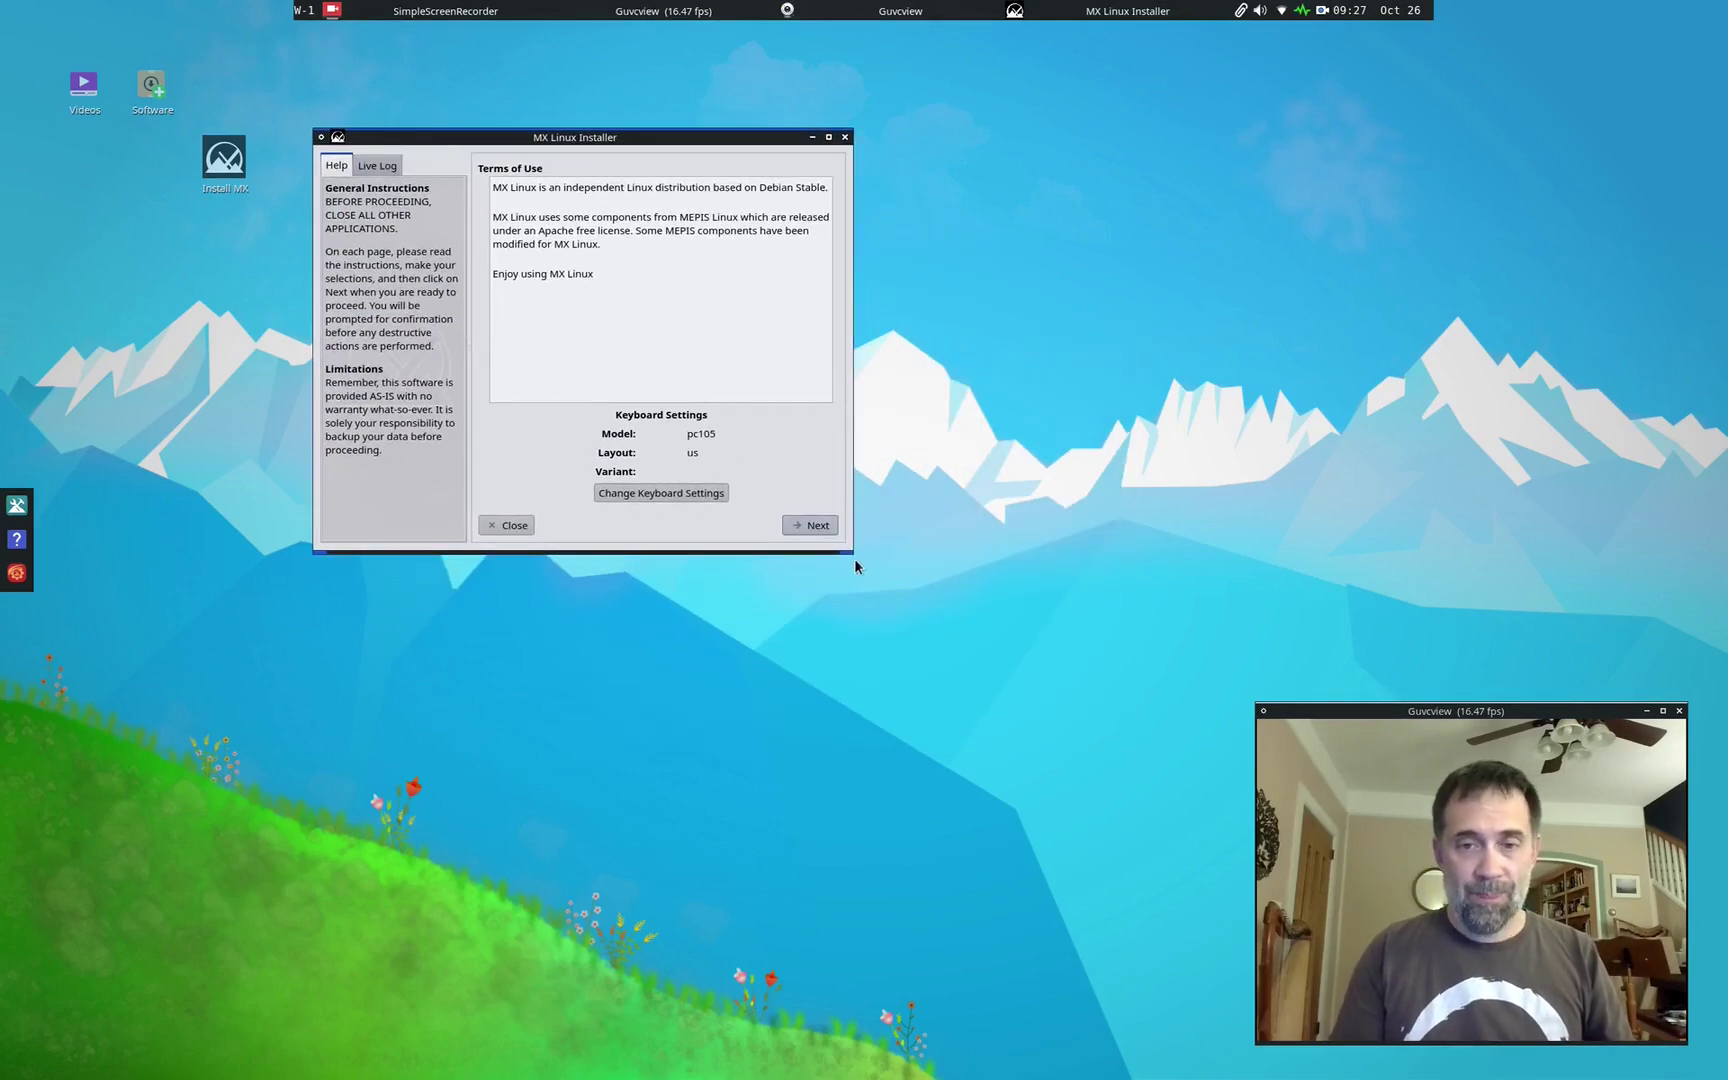
# Step: Enlarge the installer window and continue past the Terms of Use page
pyautogui.moveTo(852, 553); pyautogui.dragTo(1235, 711)
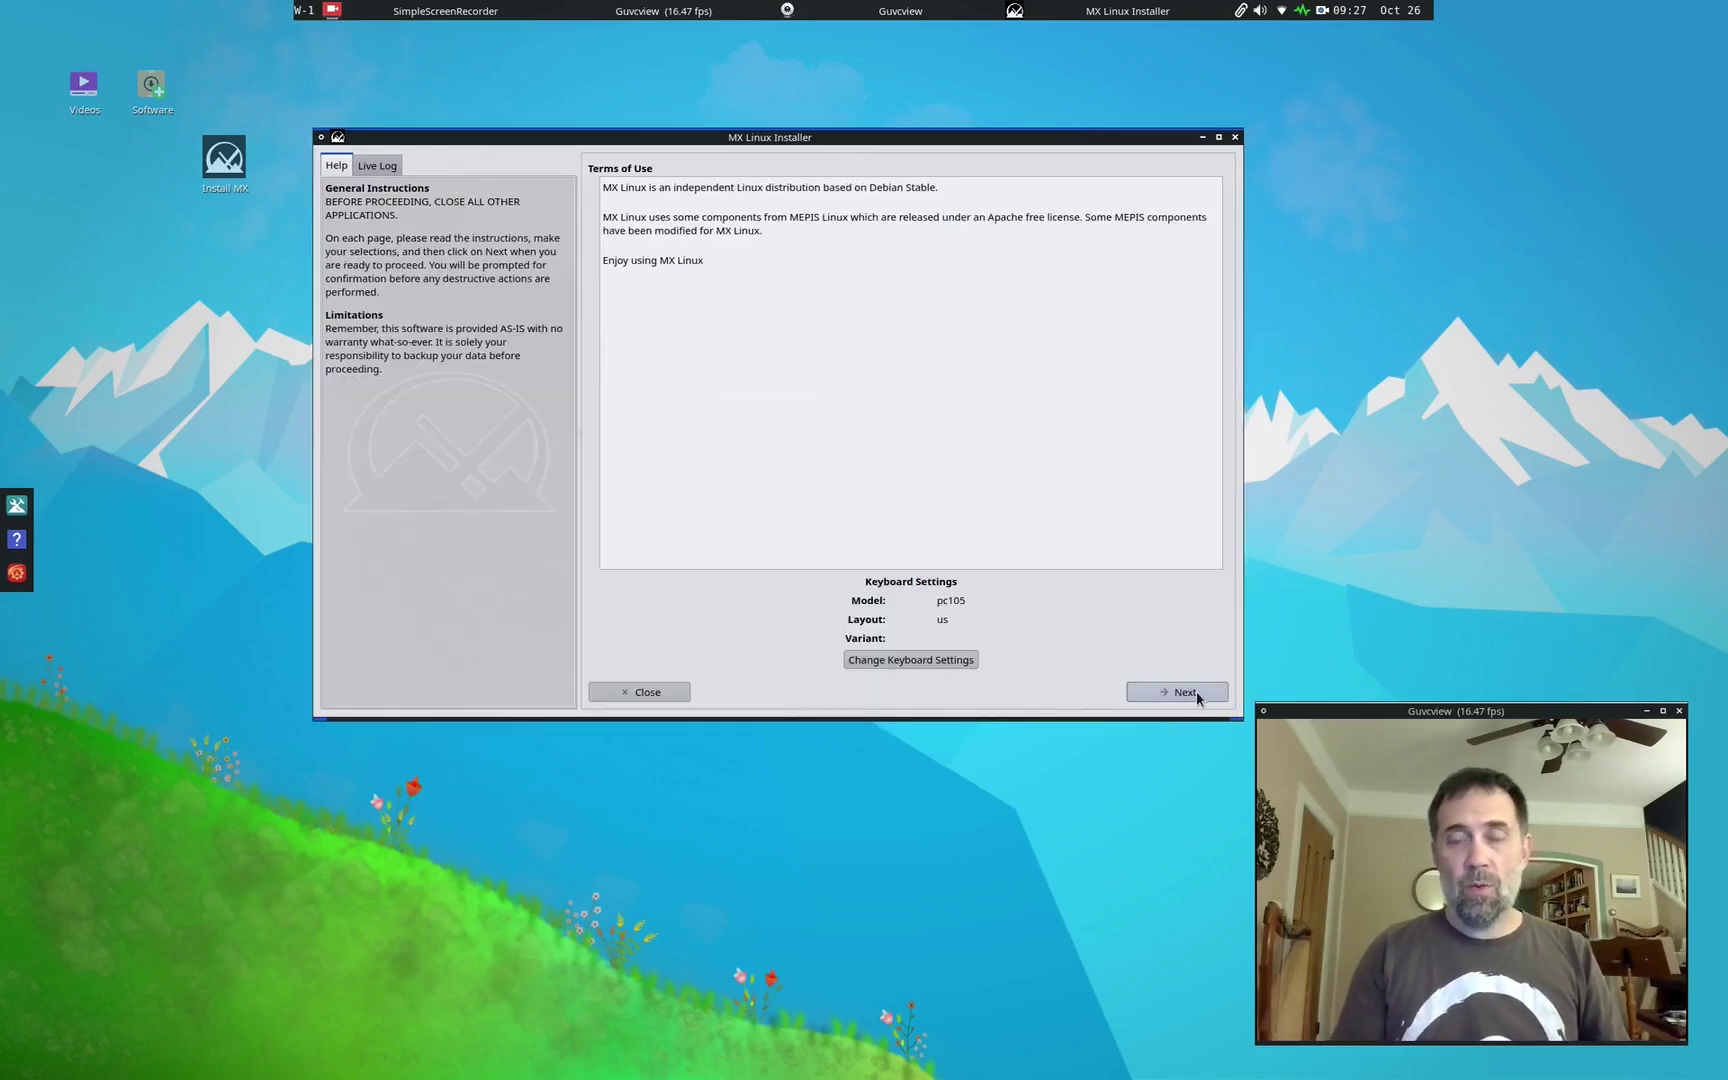
pyautogui.click(1196, 695)
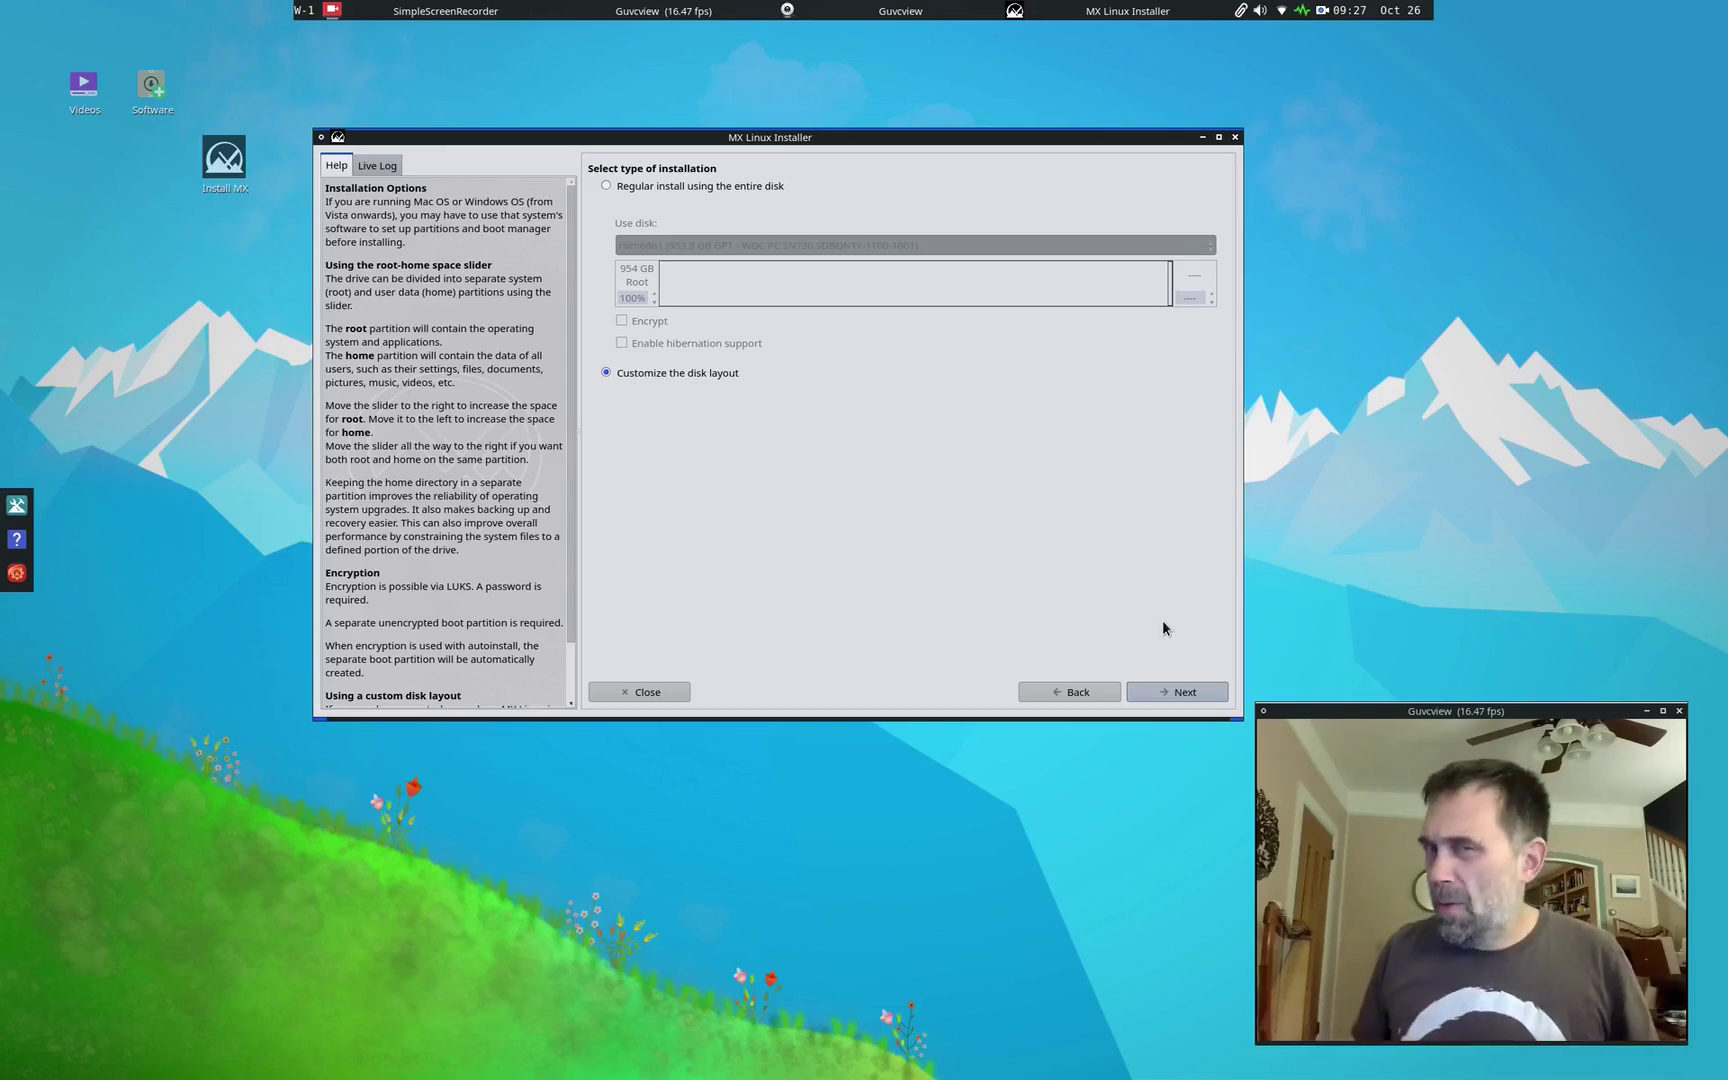
# Step: Continue with a custom disk layout and view the nvme0n1 drive's layout options
pyautogui.click(1177, 686)
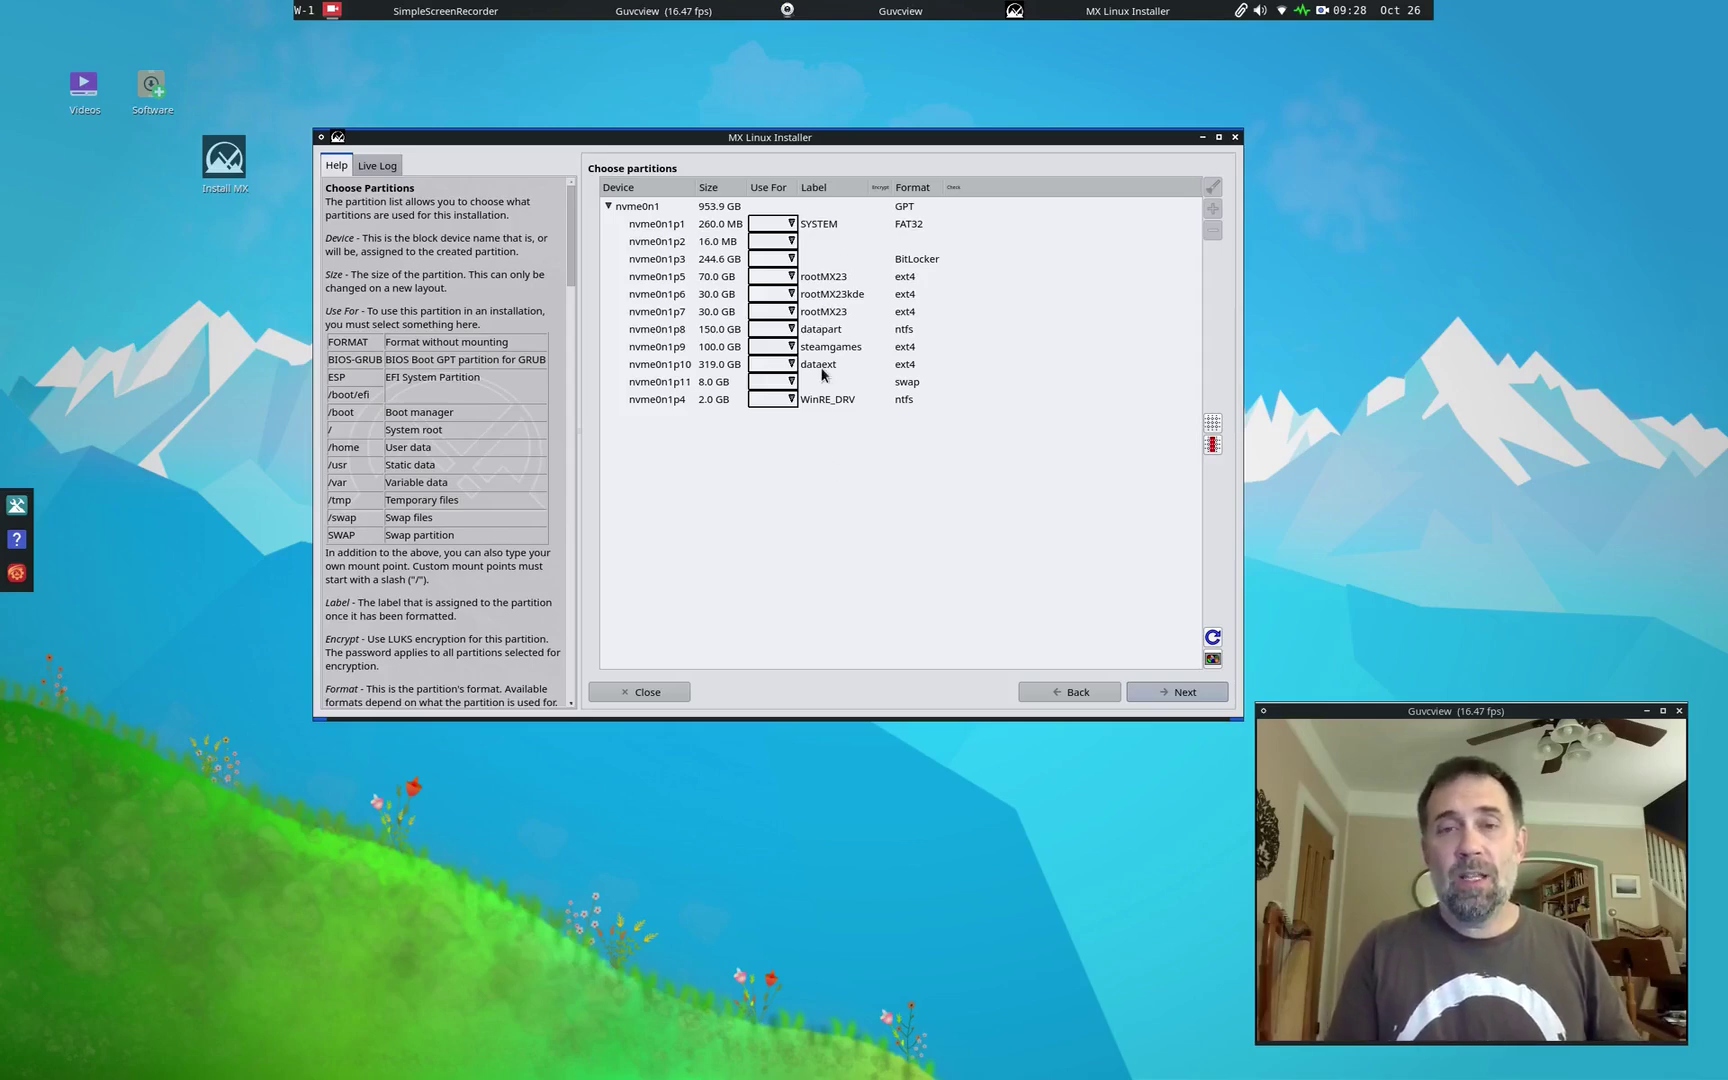
pyautogui.rightClick(621, 210)
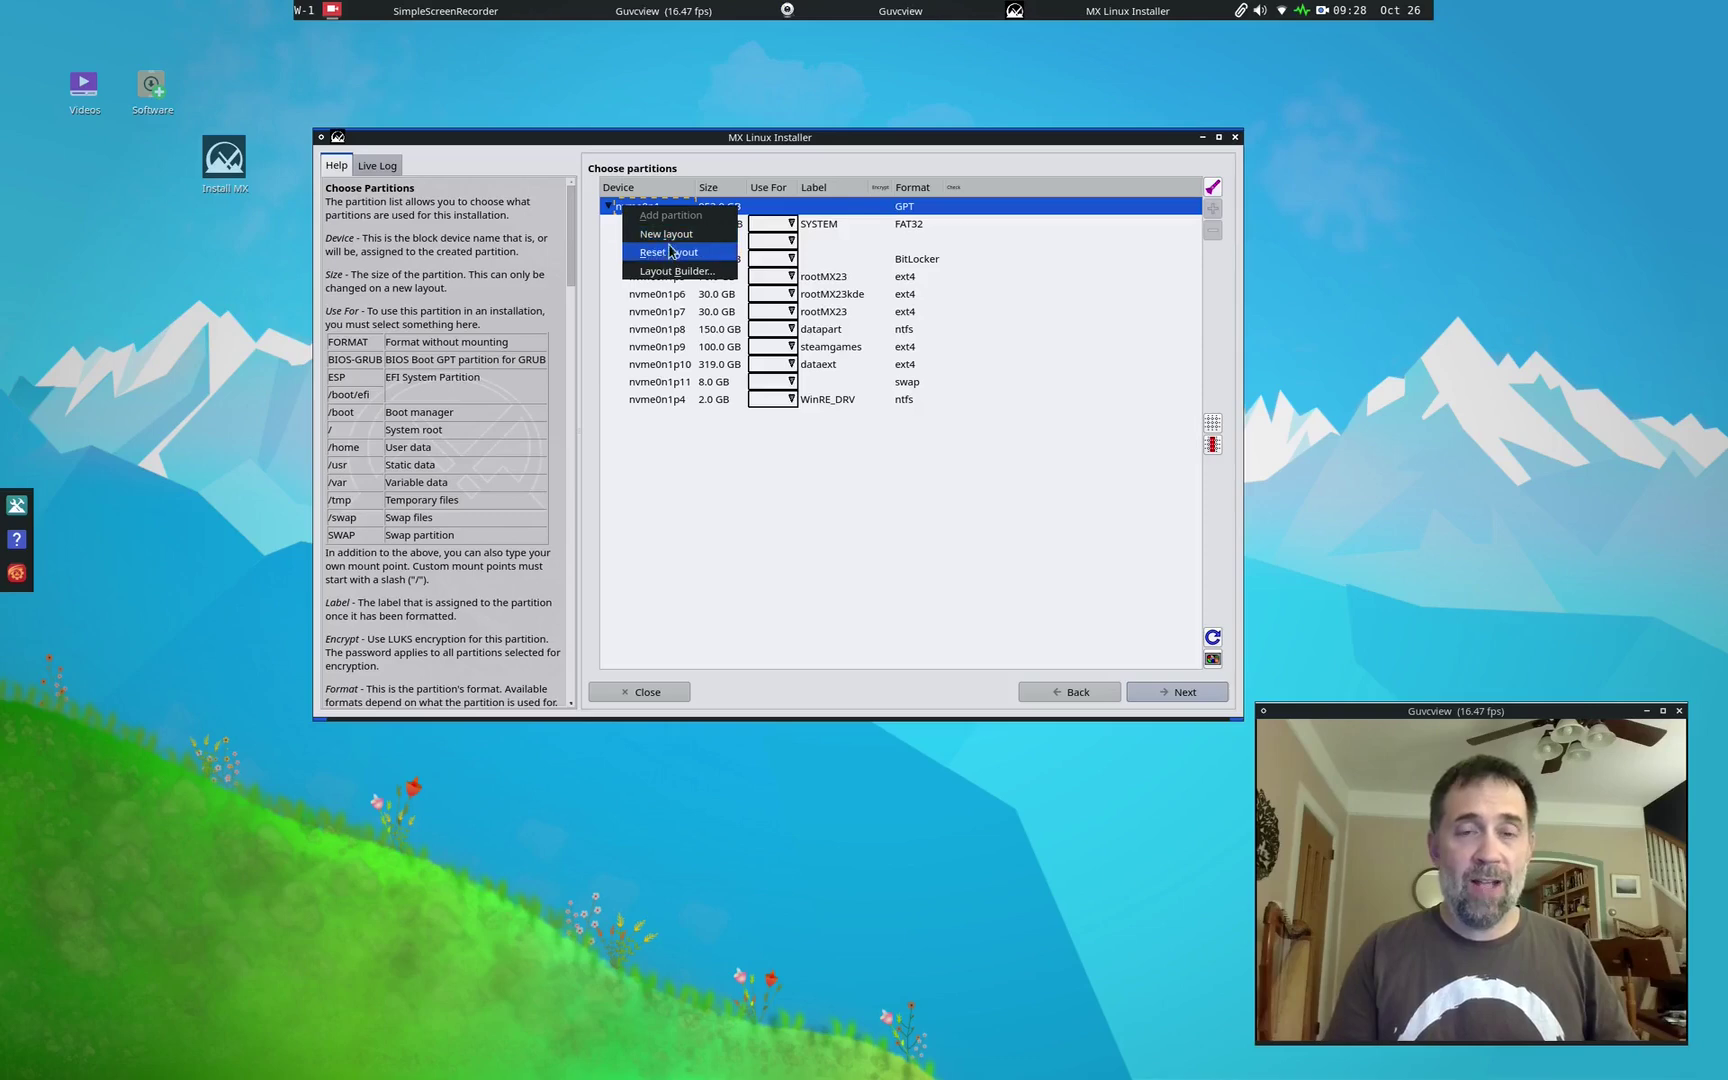
pyautogui.click(764, 506)
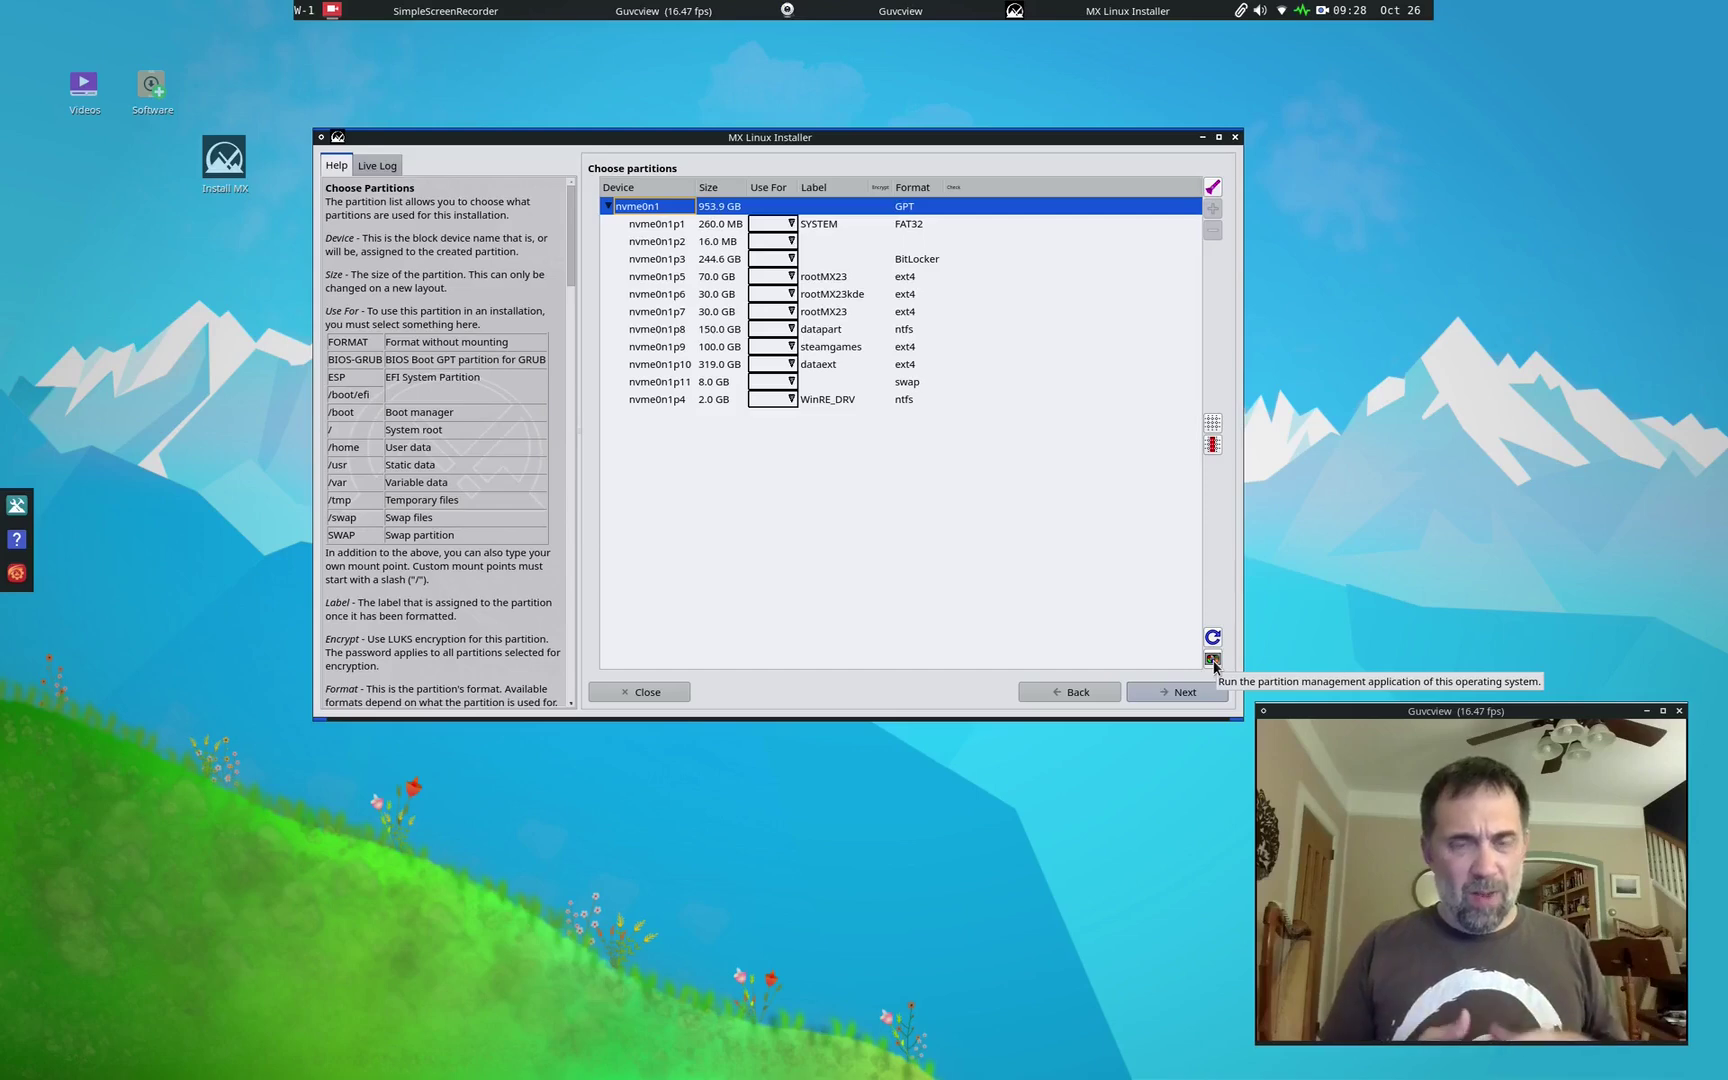
# Step: Open GParted, move and enlarge its window, and inspect partitions nvme0n1p6 and nvme0n1p7
pyautogui.click(1212, 661)
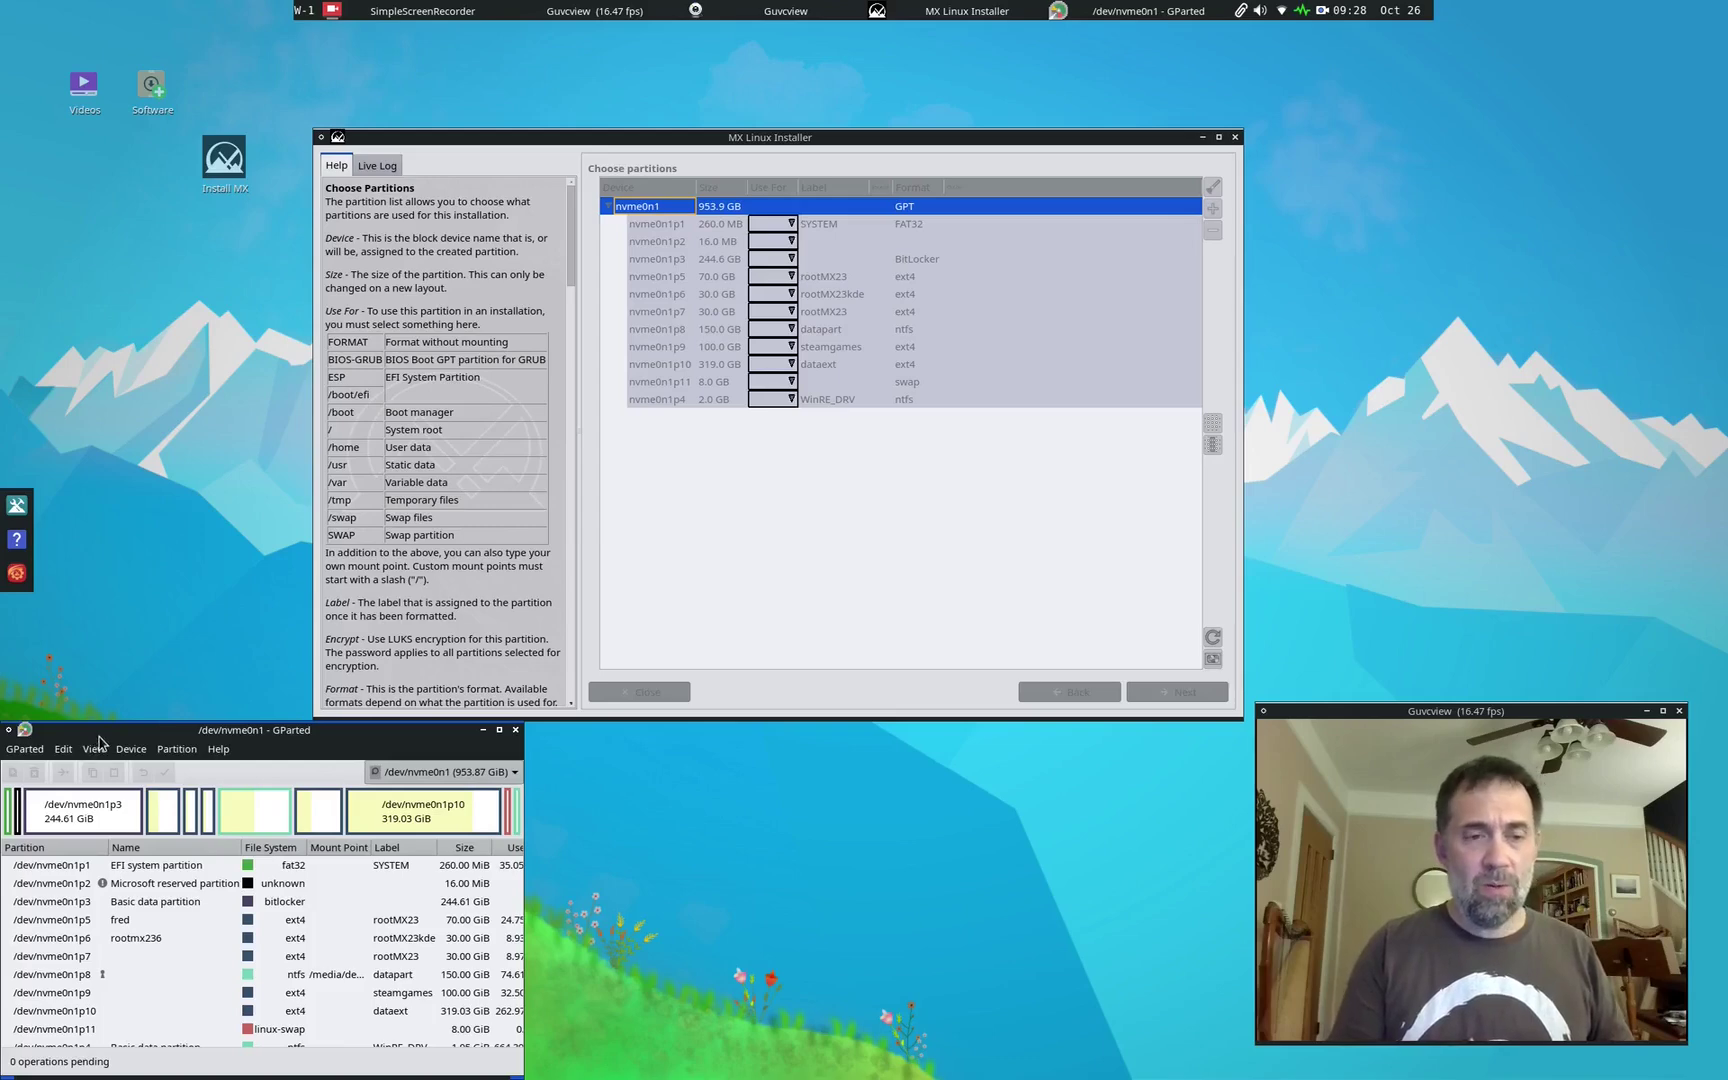
pyautogui.moveTo(95, 748); pyautogui.dragTo(357, 182)
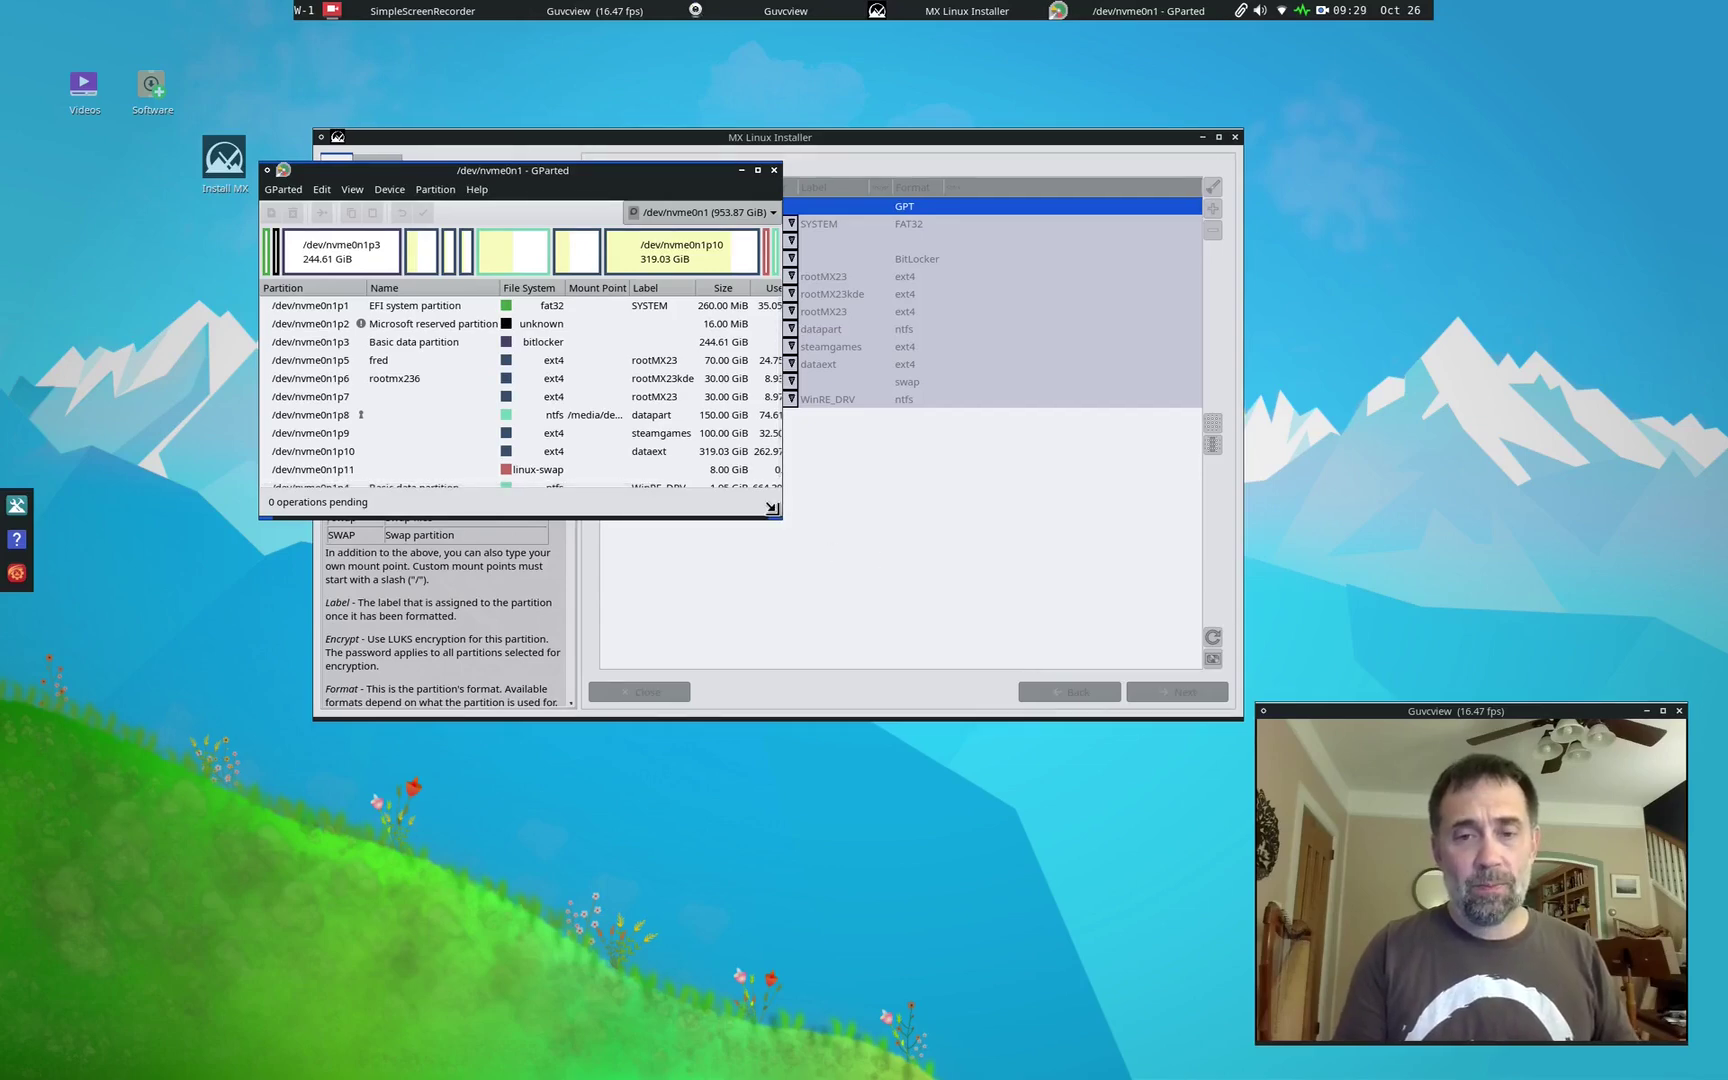
pyautogui.moveTo(784, 520); pyautogui.dragTo(1160, 752)
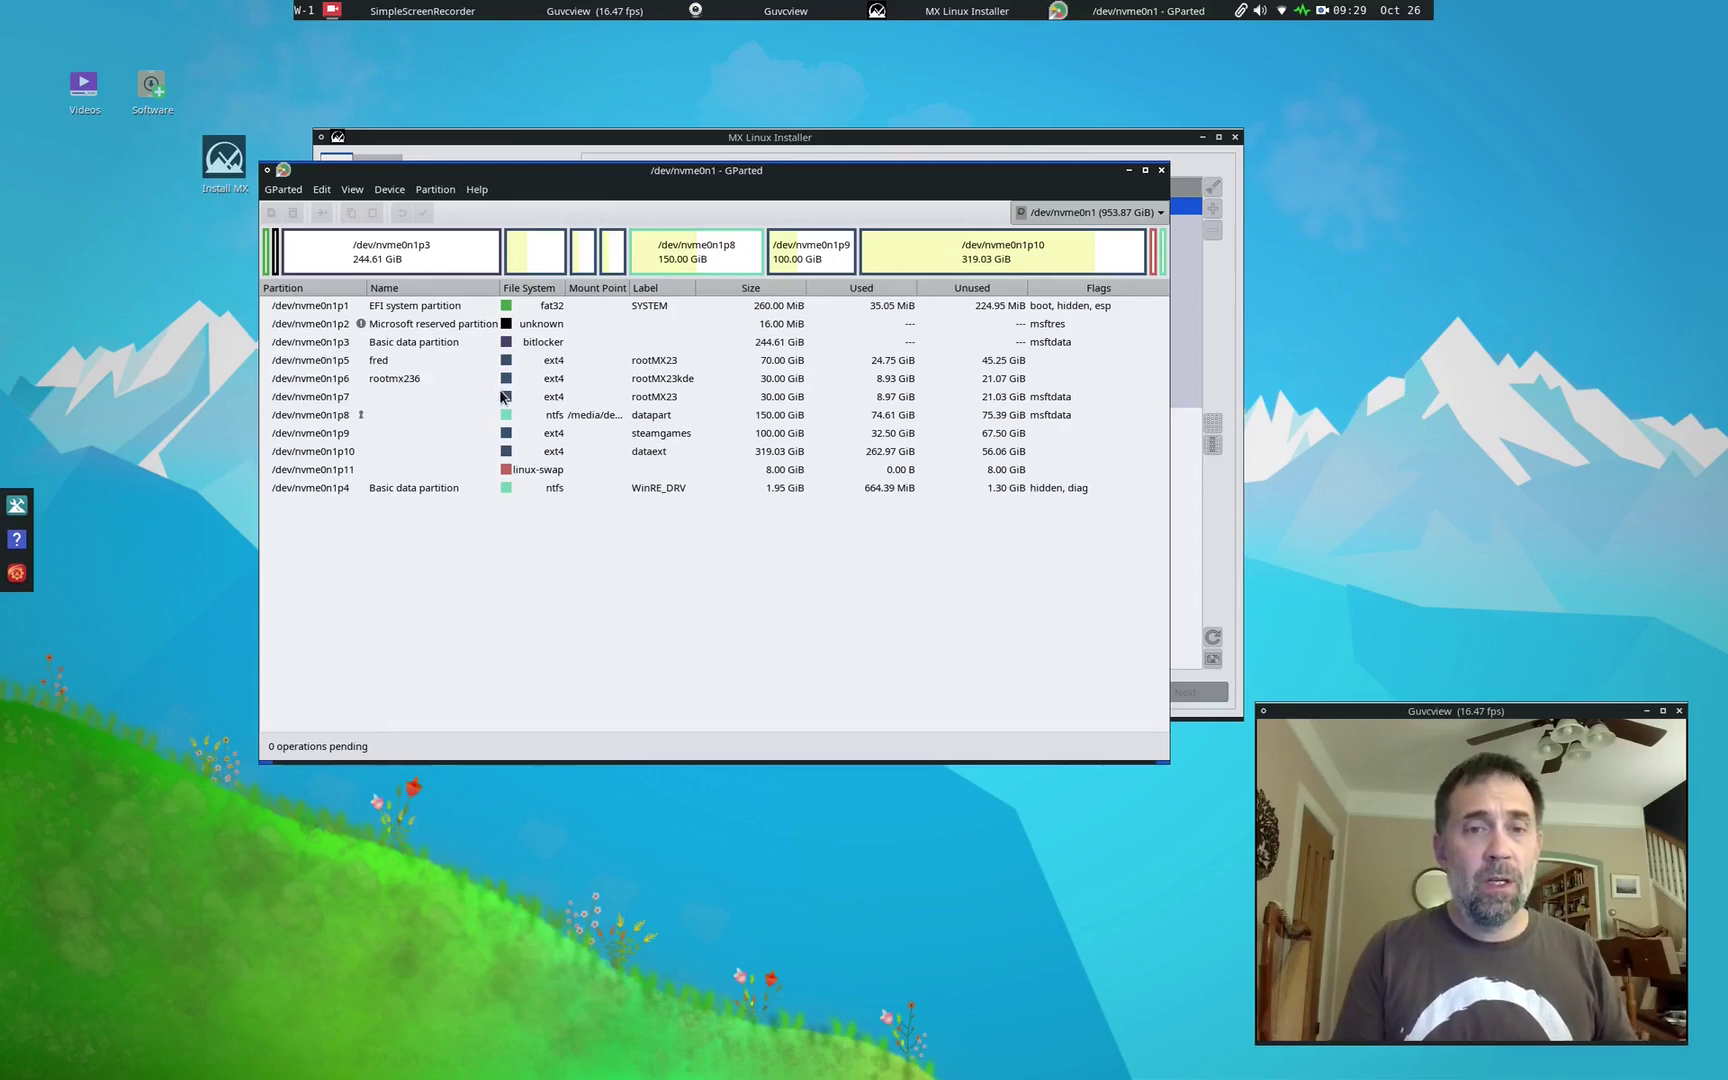
pyautogui.click(325, 379)
pyautogui.click(325, 396)
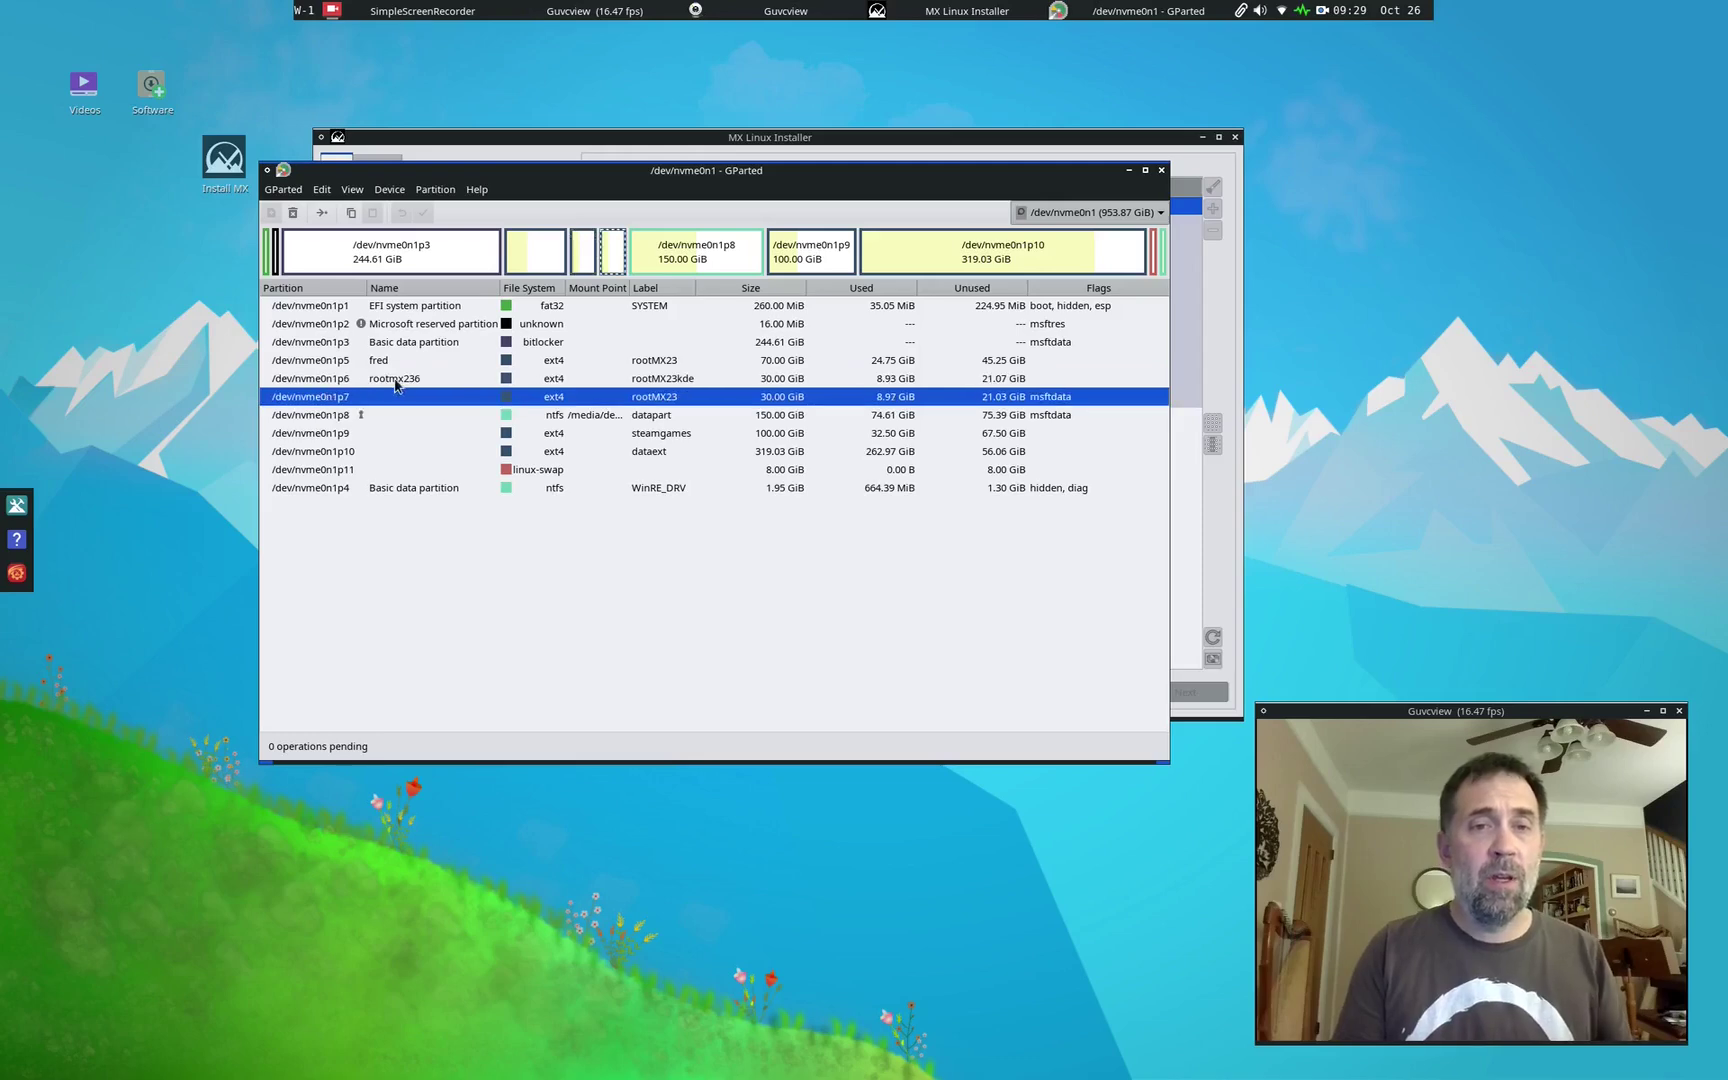
pyautogui.click(338, 383)
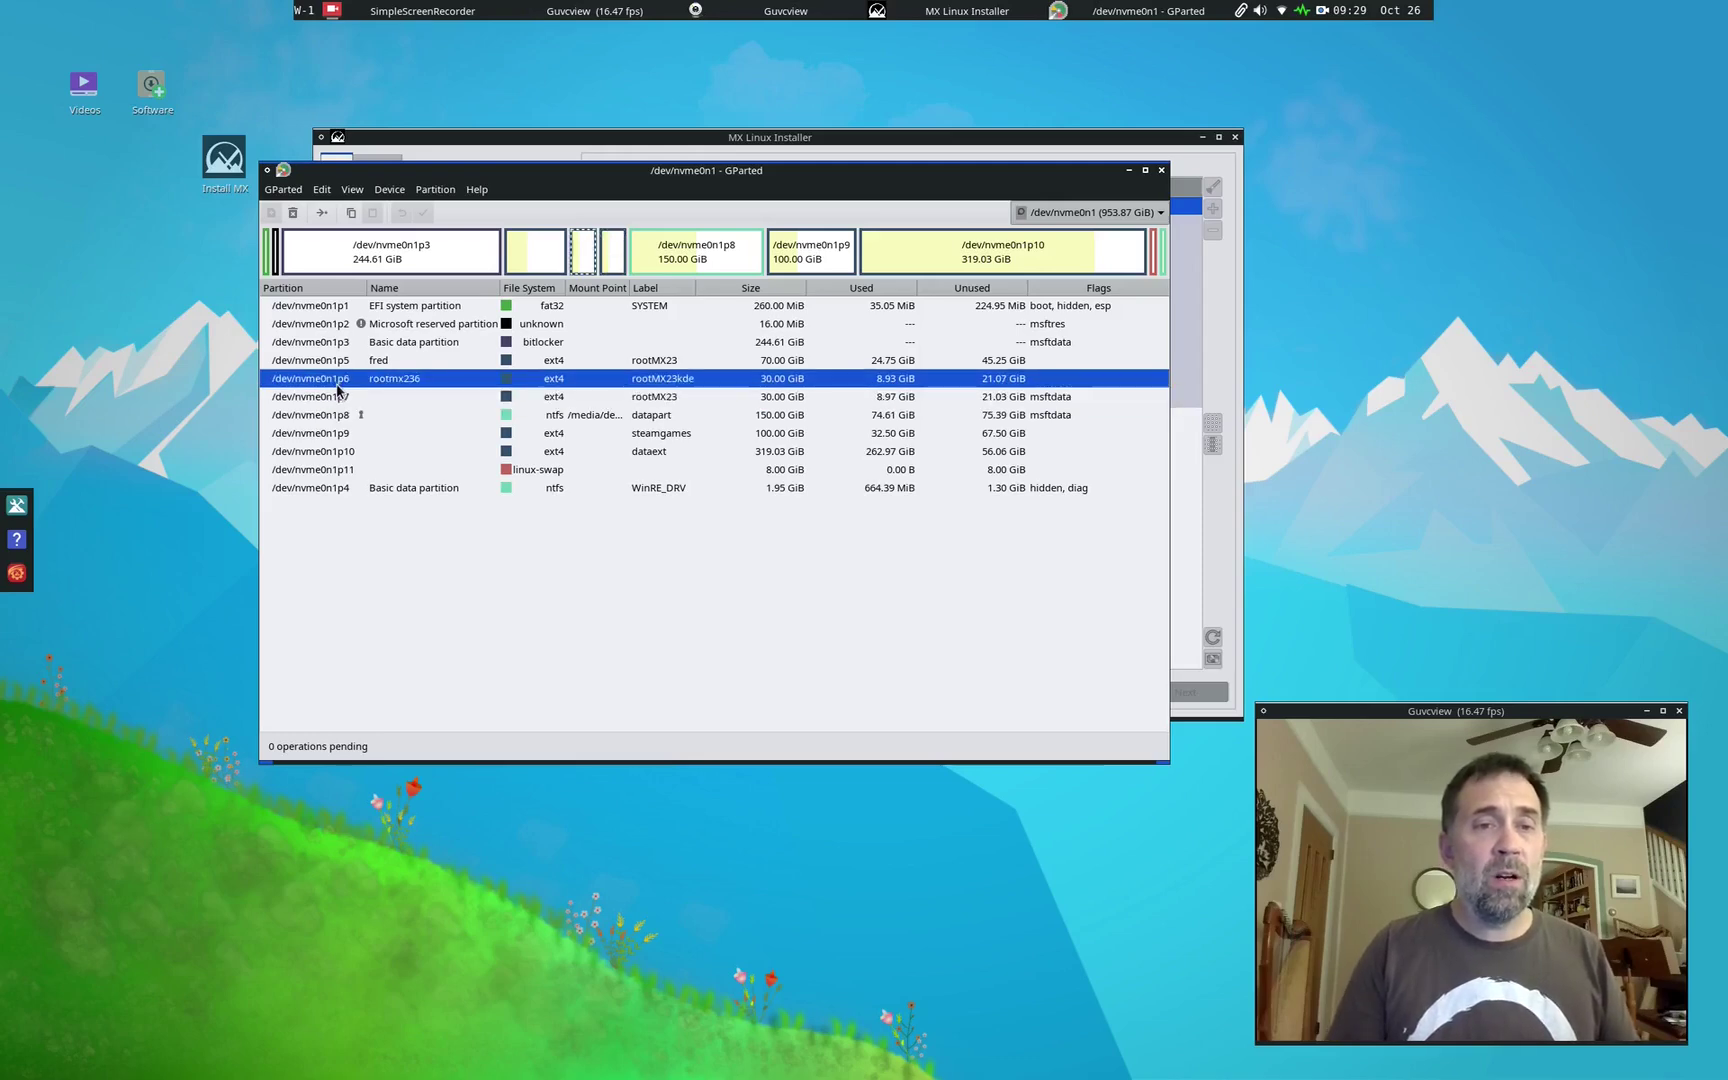
# Step: Queue deletion of nvme0n1p7 and nvme0n1p6, leaving 60.00 GiB unallocated
pyautogui.click(619, 253)
pyautogui.rightClick(620, 252)
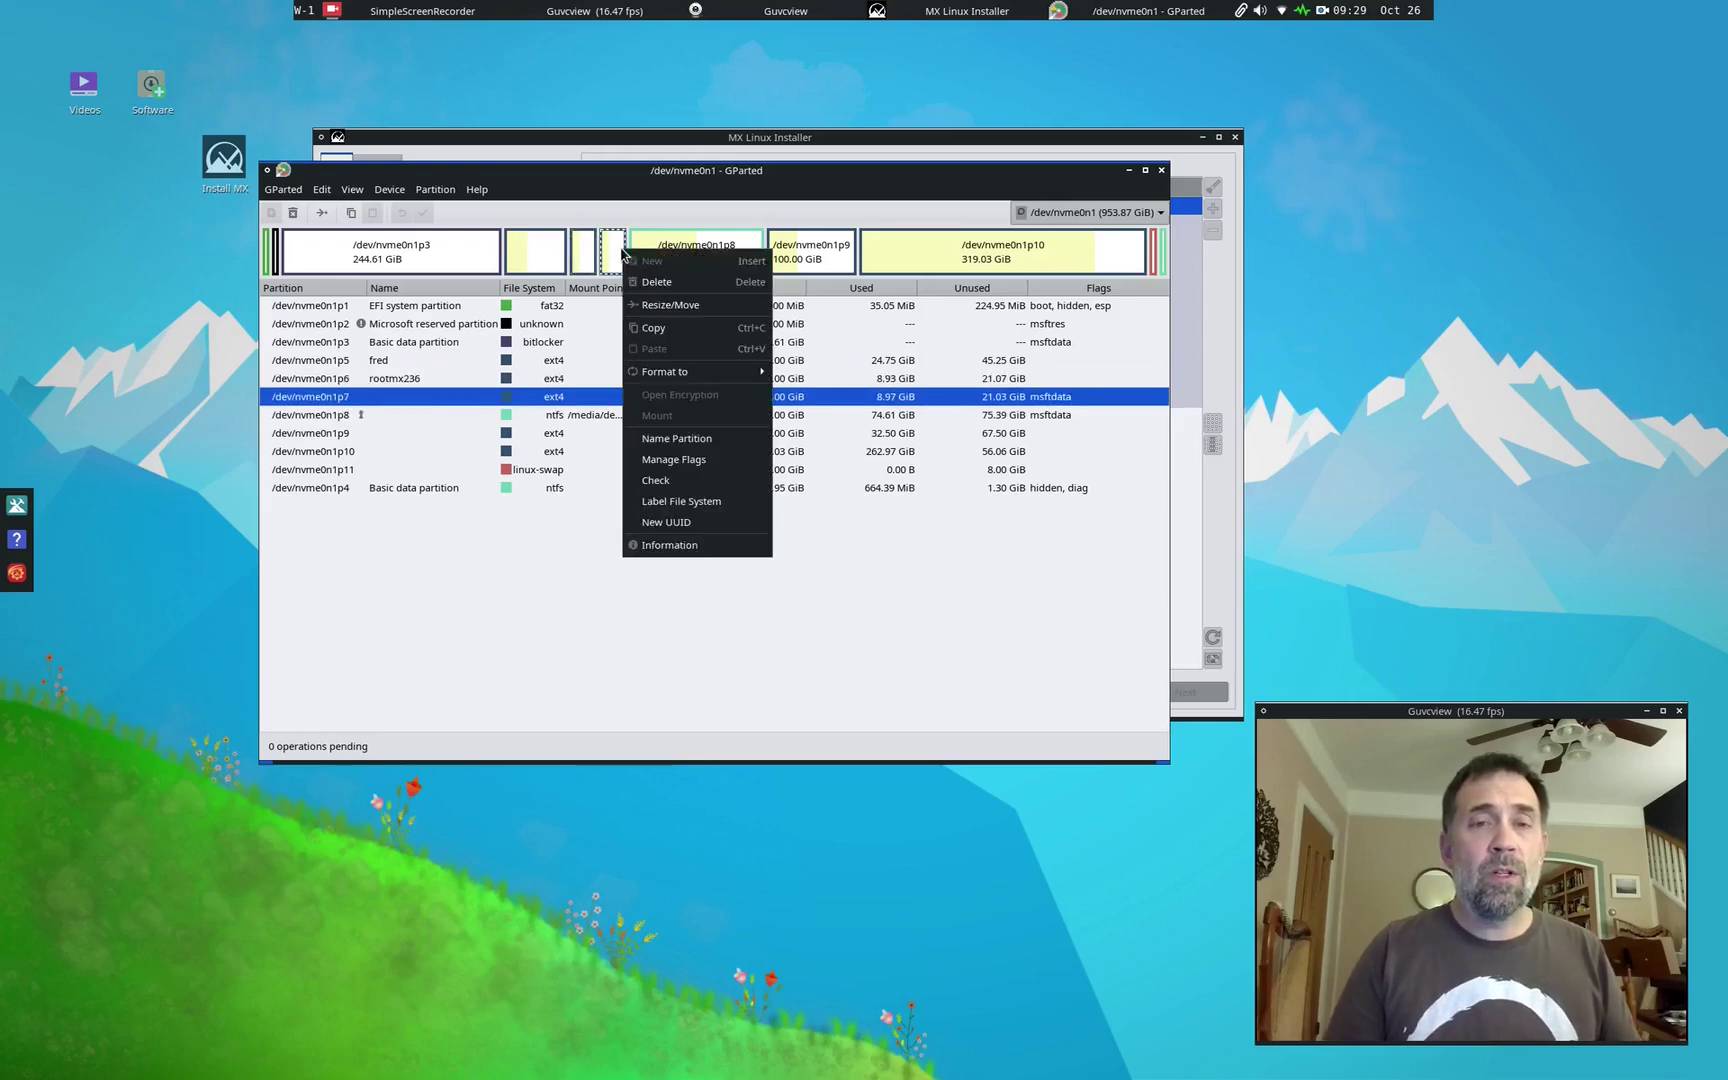
pyautogui.click(646, 287)
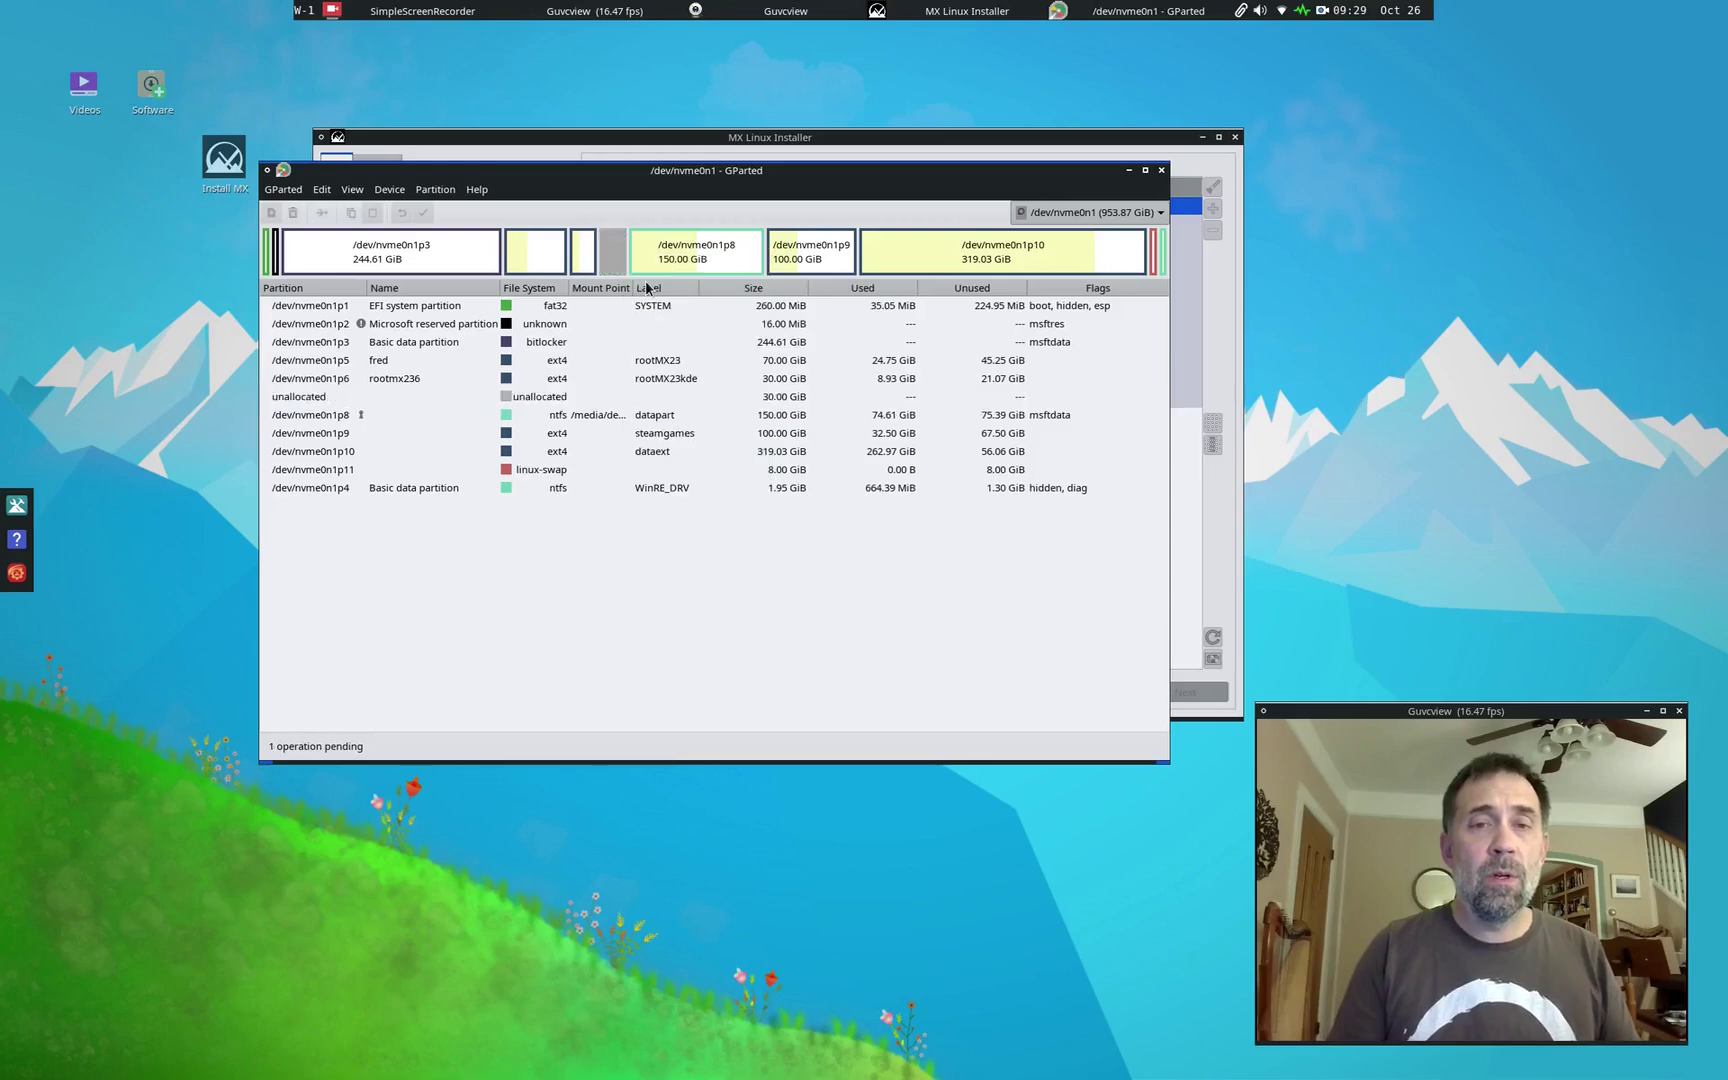
pyautogui.click(583, 255)
pyautogui.rightClick(583, 255)
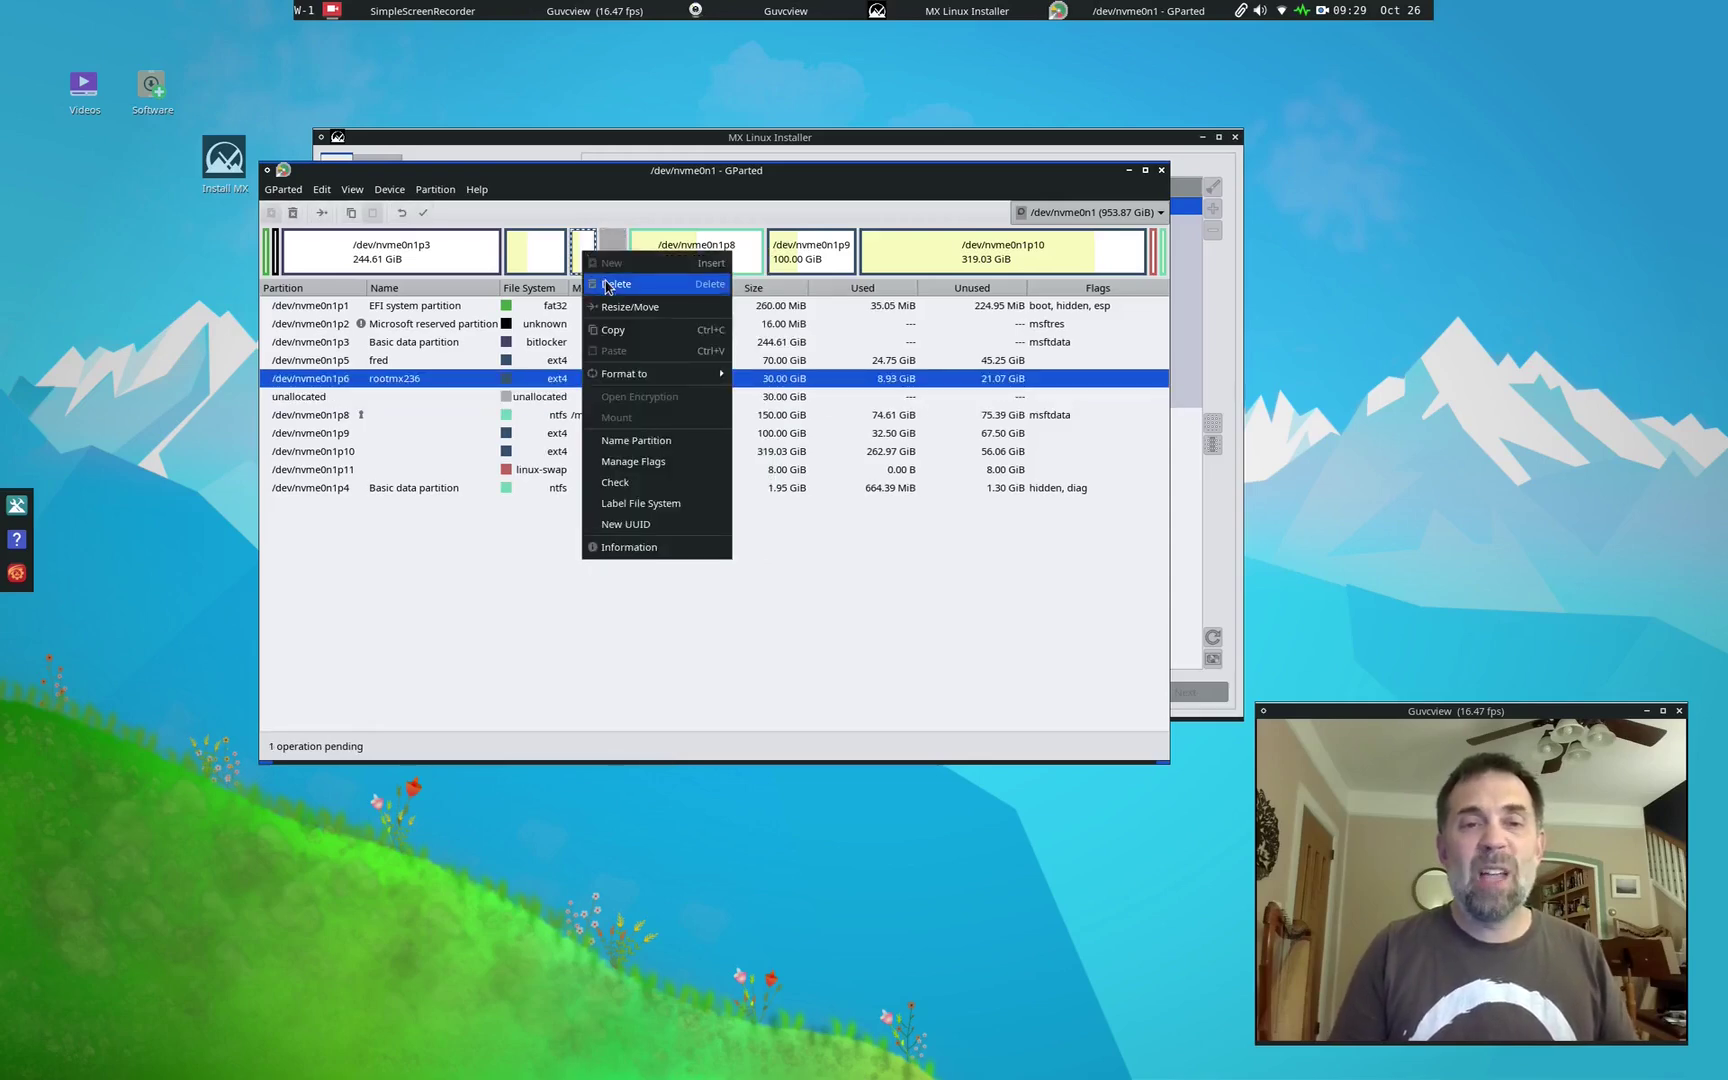
pyautogui.click(607, 285)
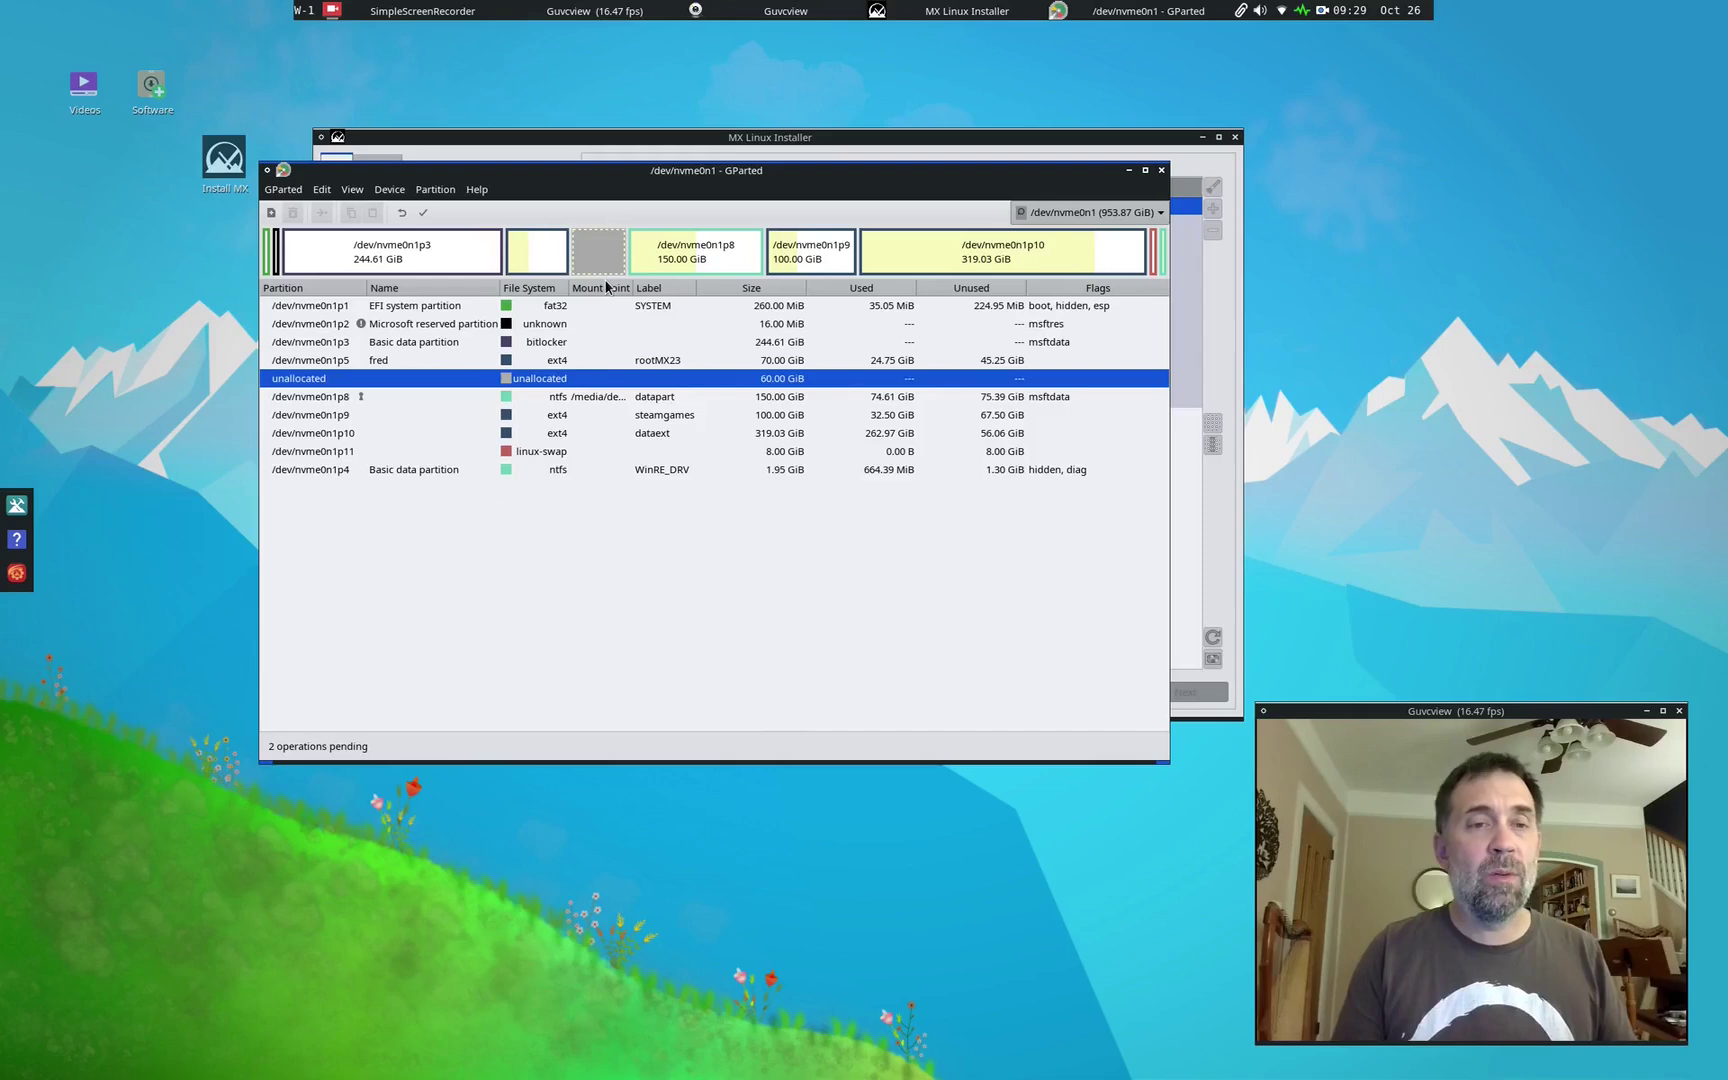
# Step: Add a new 60 GiB ext4 partition in the unallocated space
pyautogui.rightClick(587, 263)
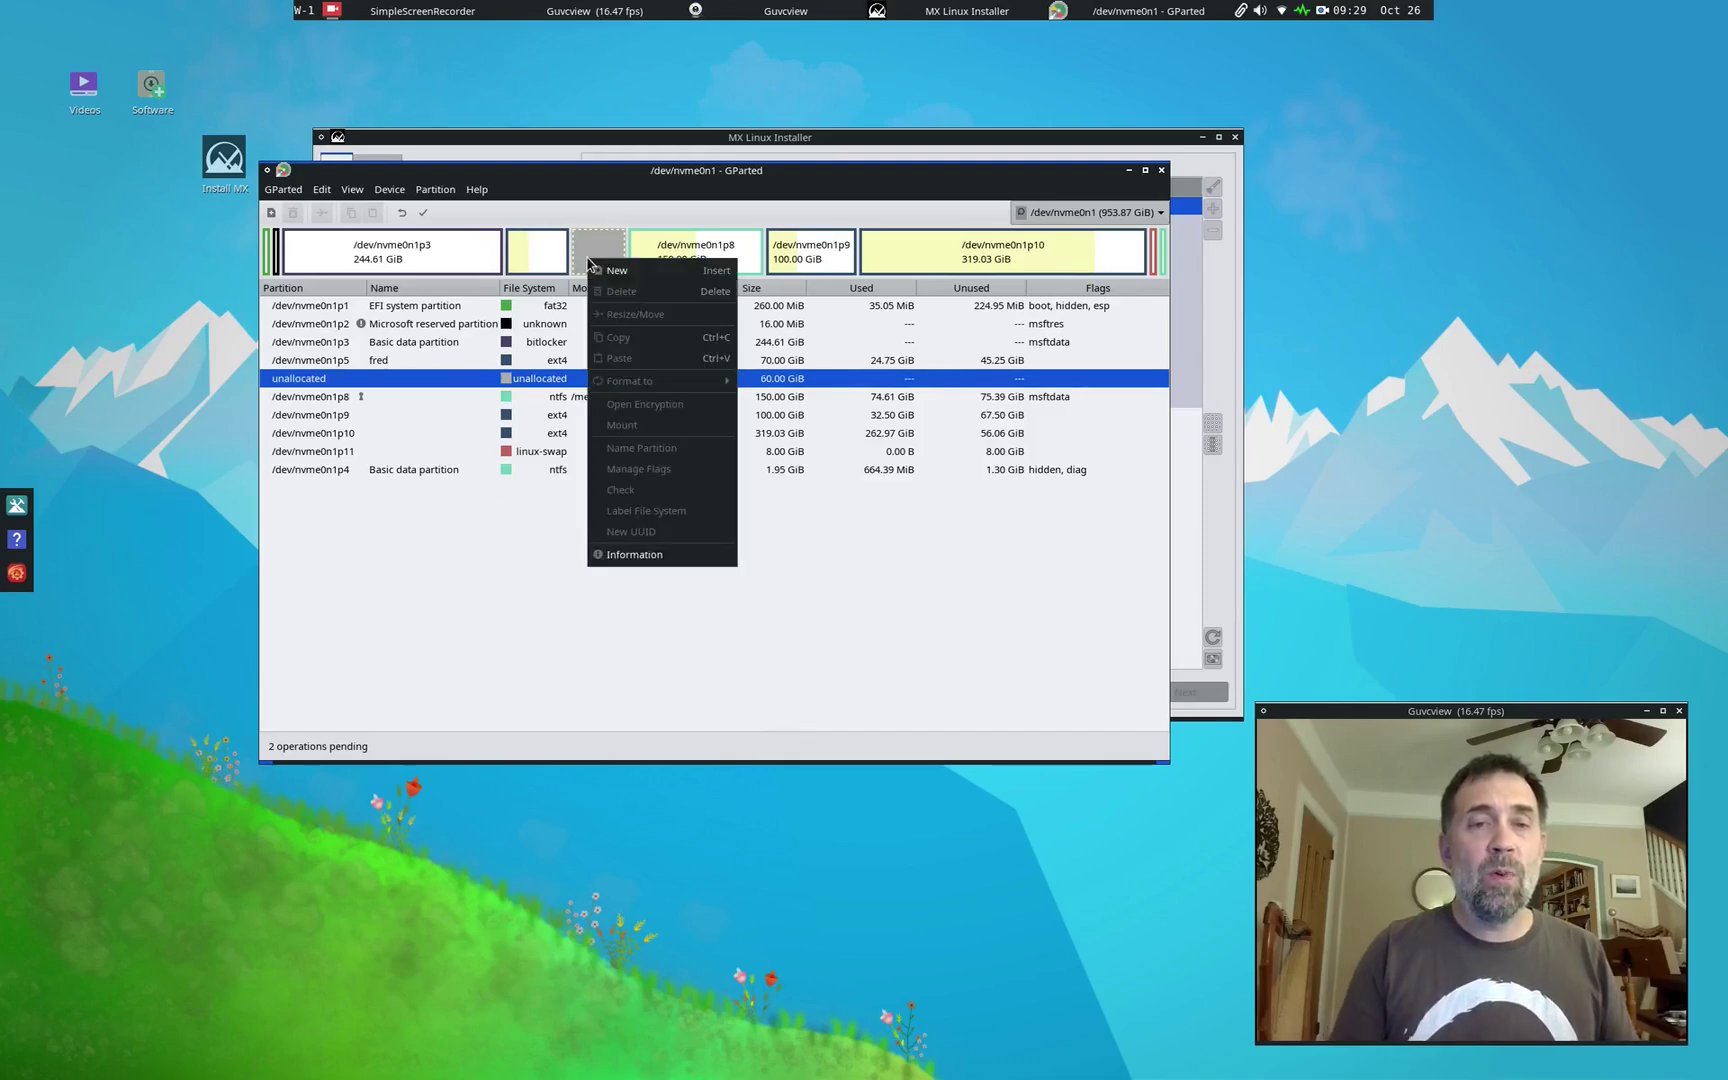
pyautogui.click(659, 278)
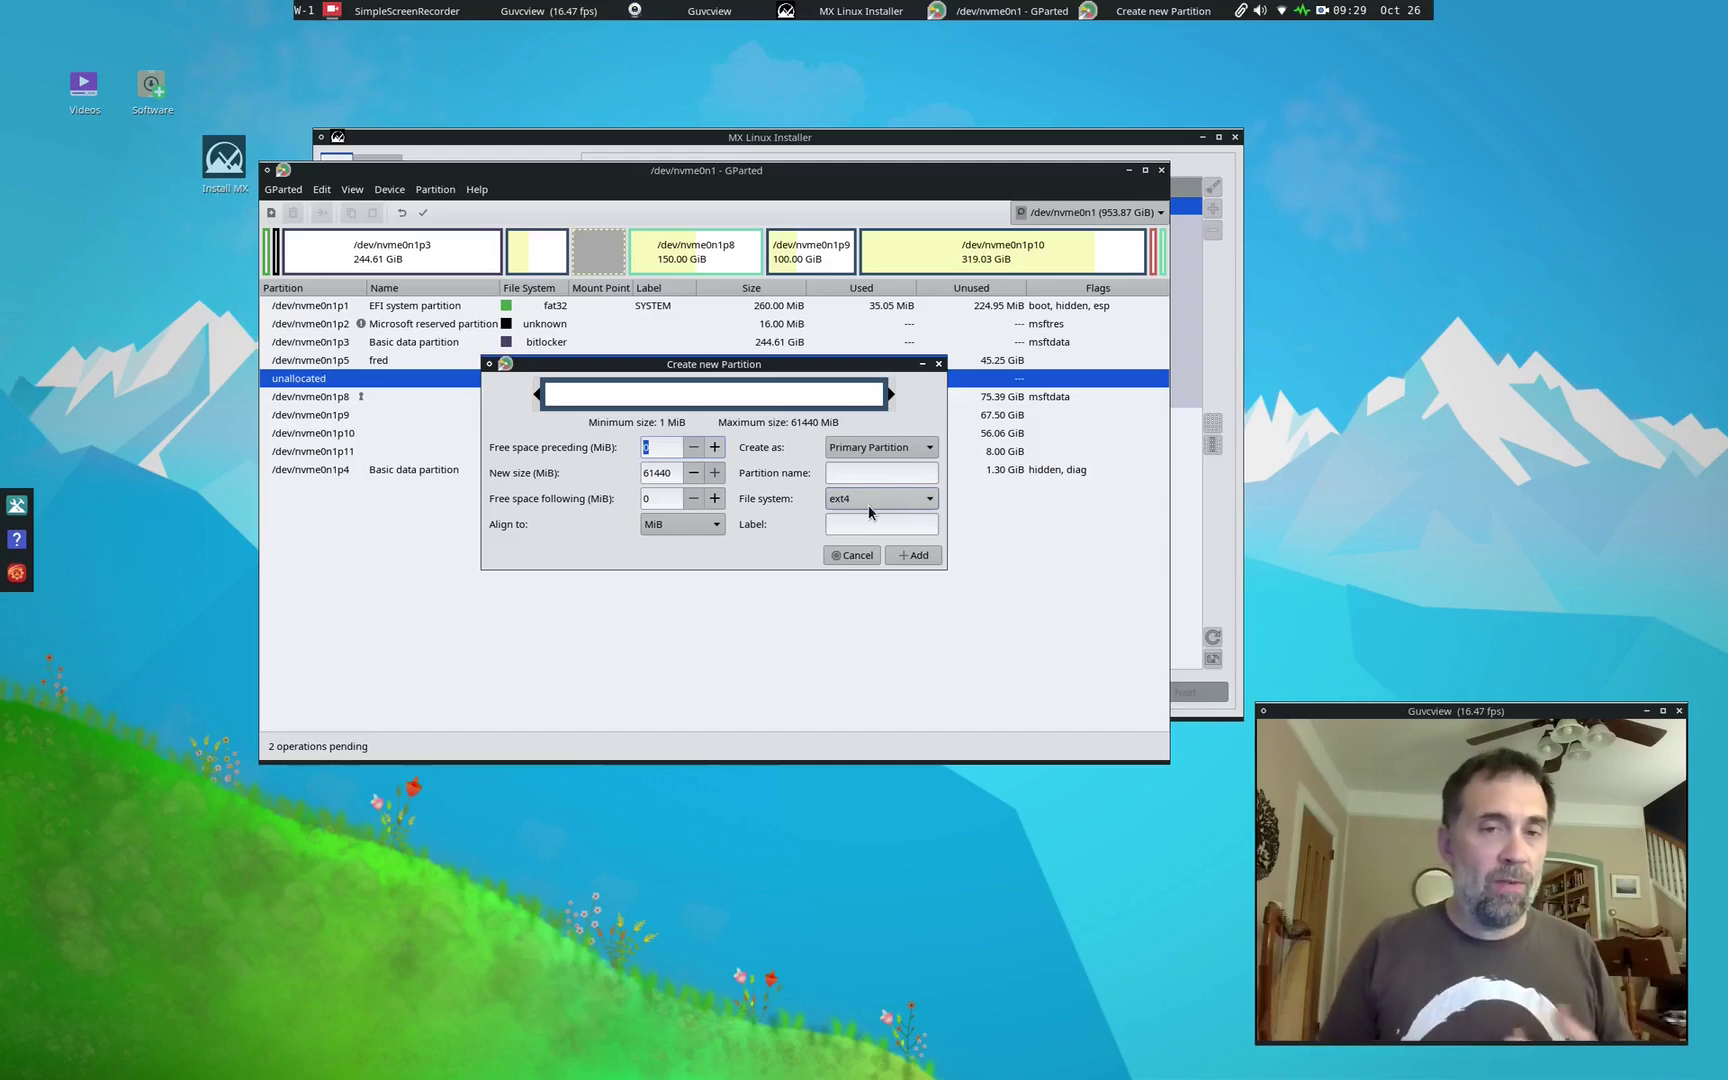
pyautogui.click(910, 558)
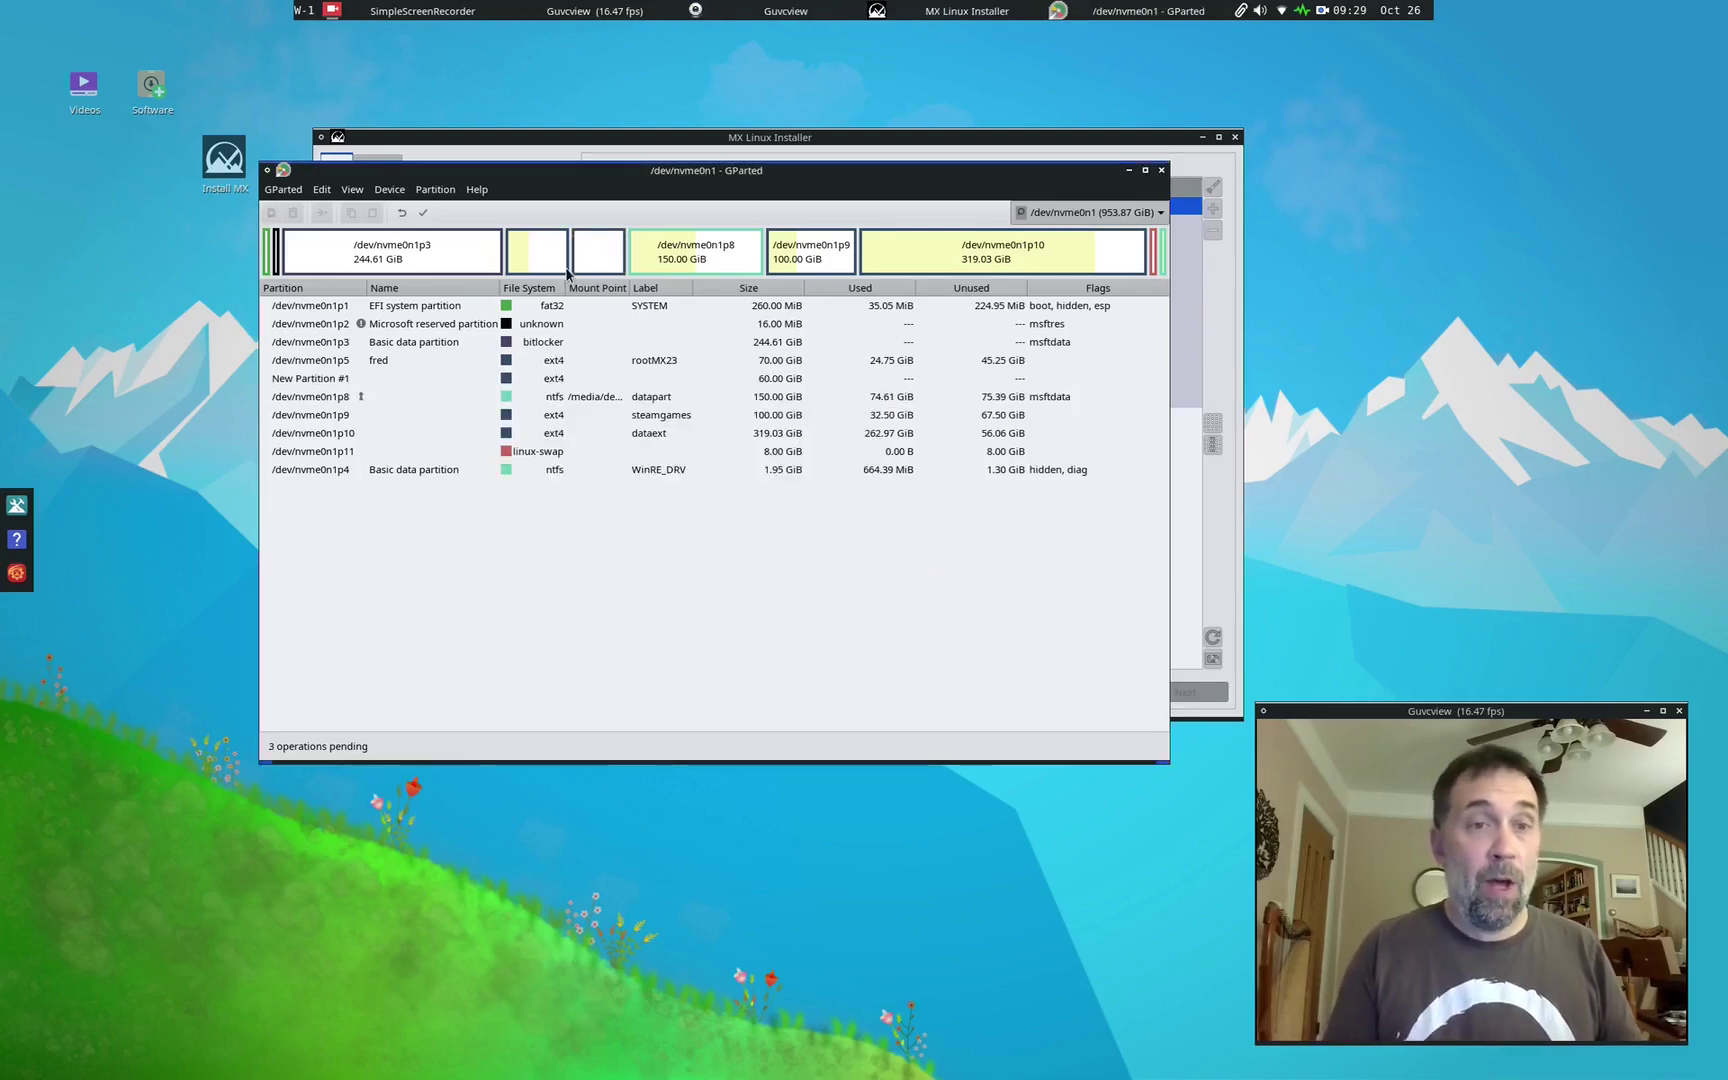
# Step: Apply all three pending operations to the drive and close the summary
pyautogui.click(422, 213)
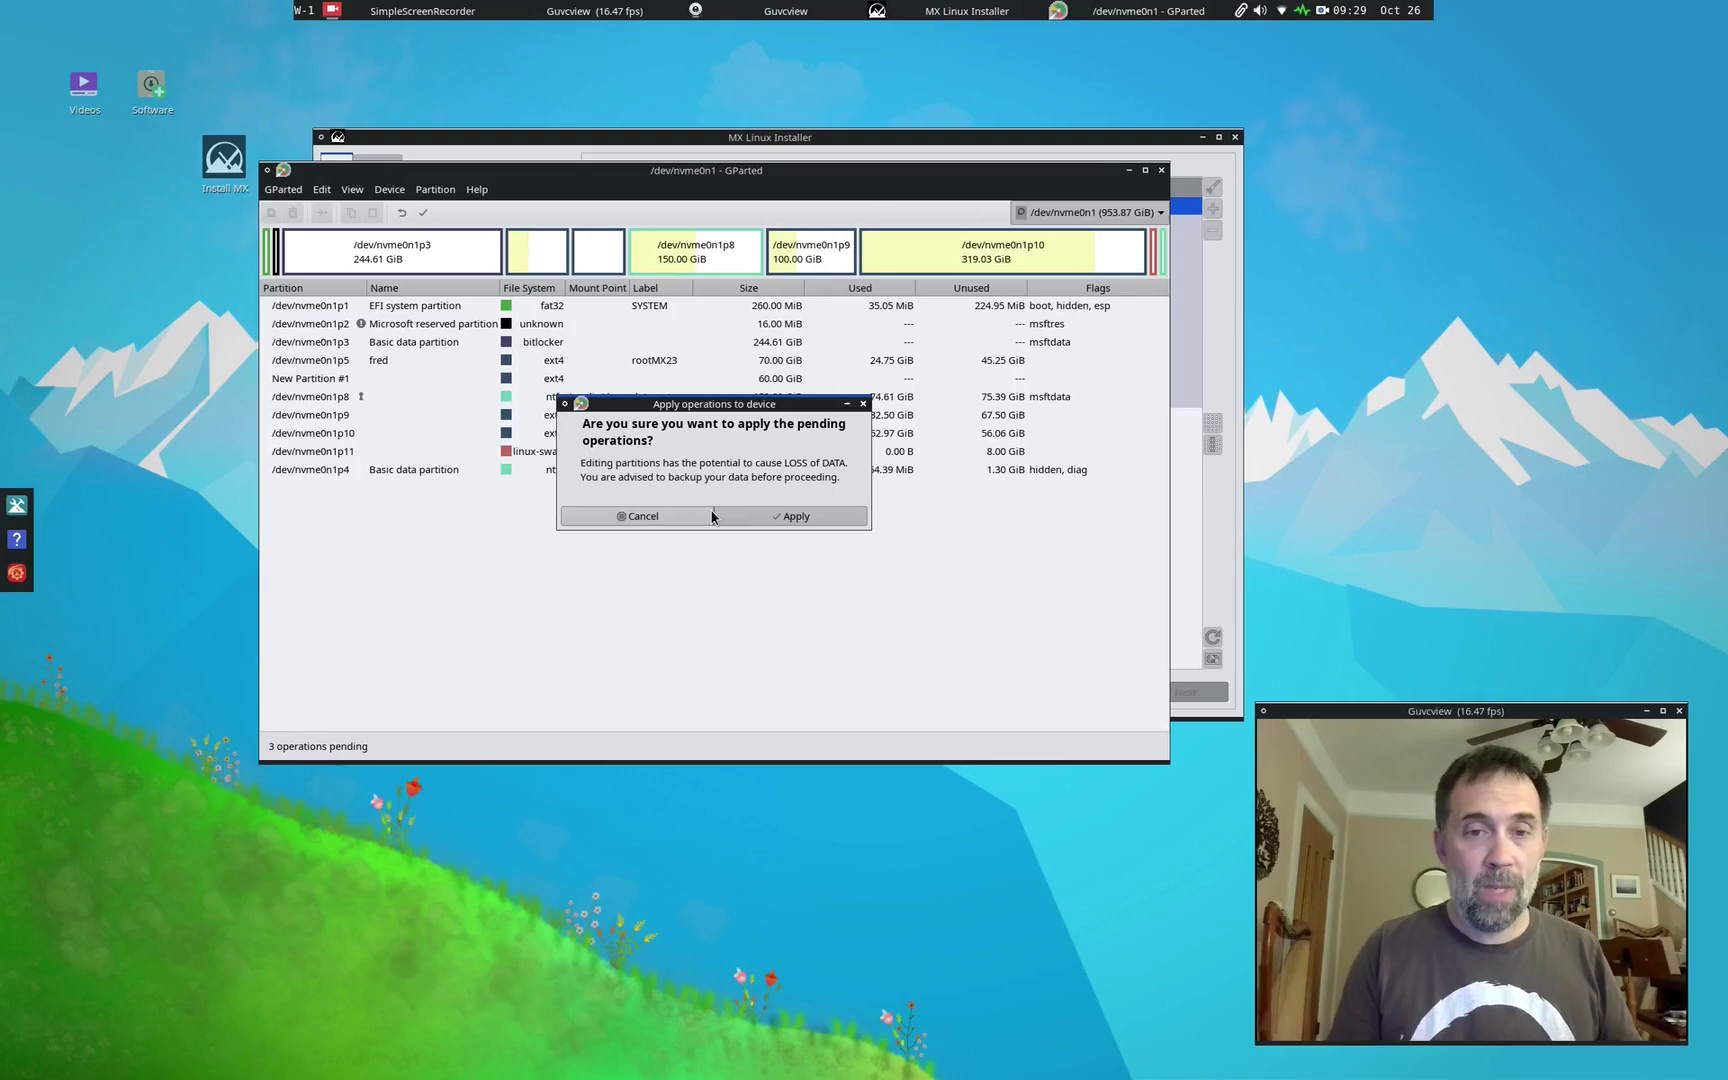
pyautogui.click(761, 518)
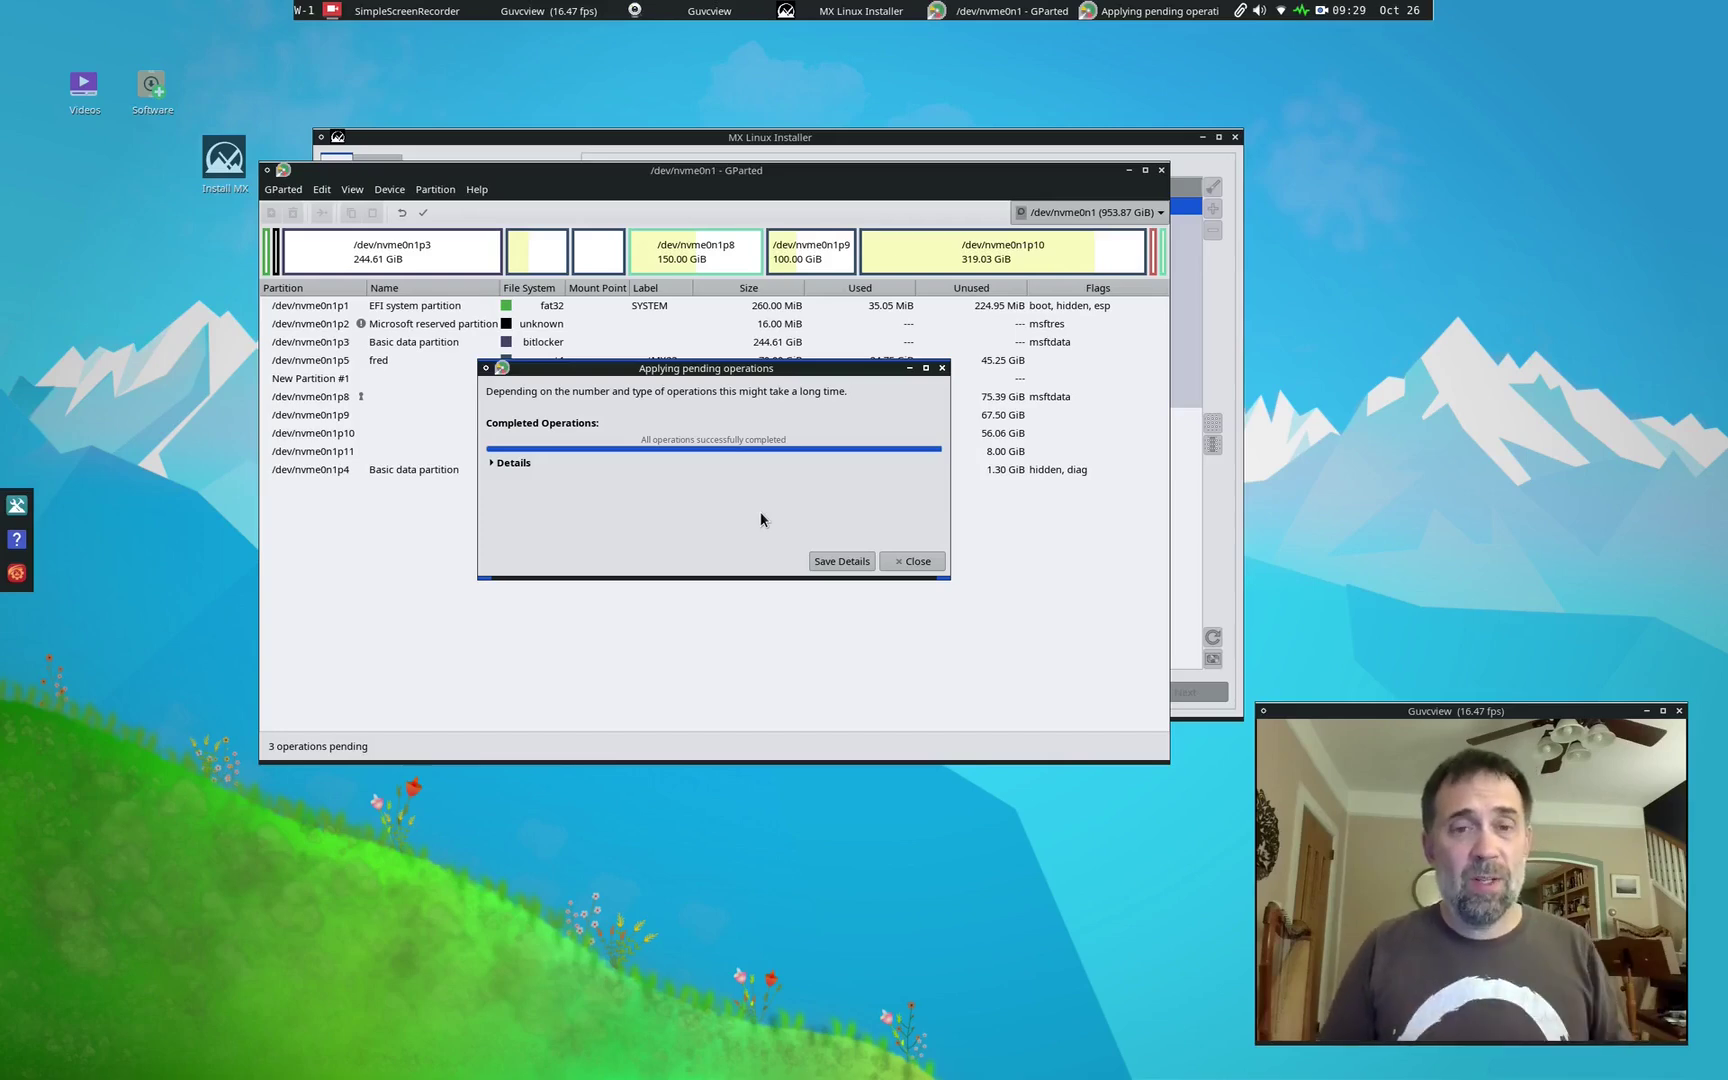
pyautogui.click(940, 562)
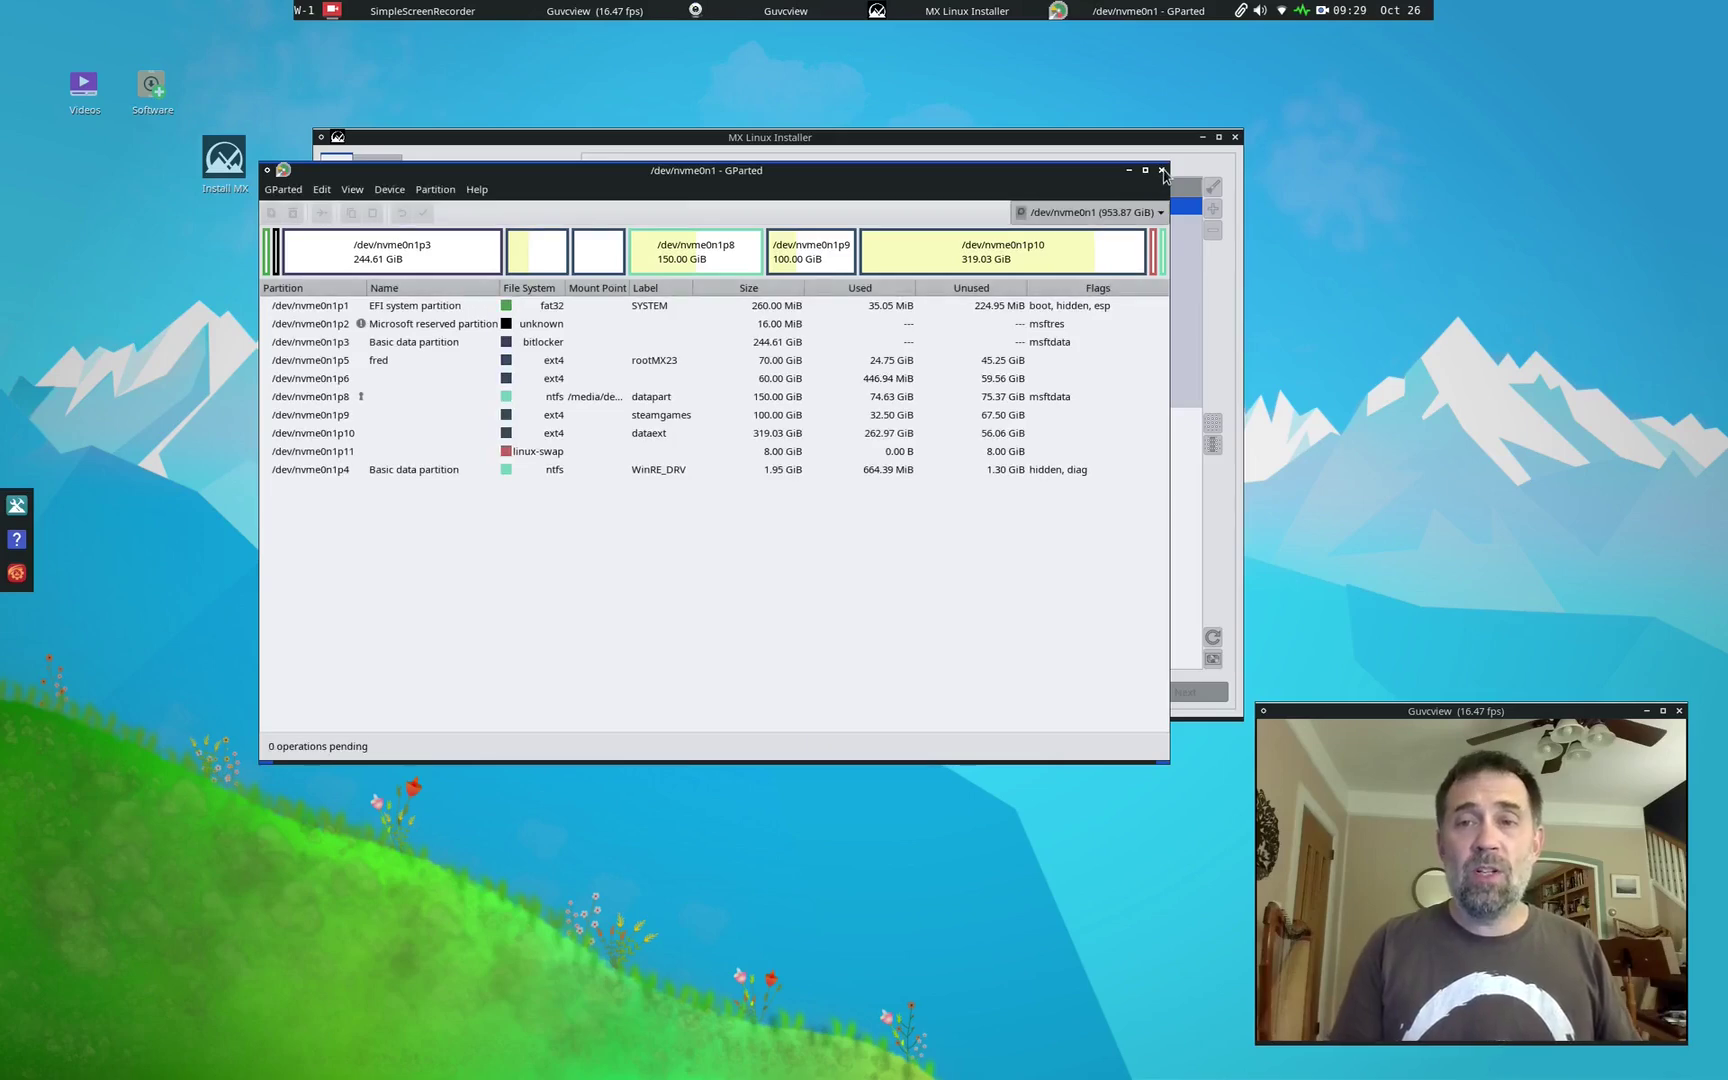
# Step: Close GParted, assign nvme0n1p6 as root '/' and set its format to btrfs
pyautogui.click(1161, 171)
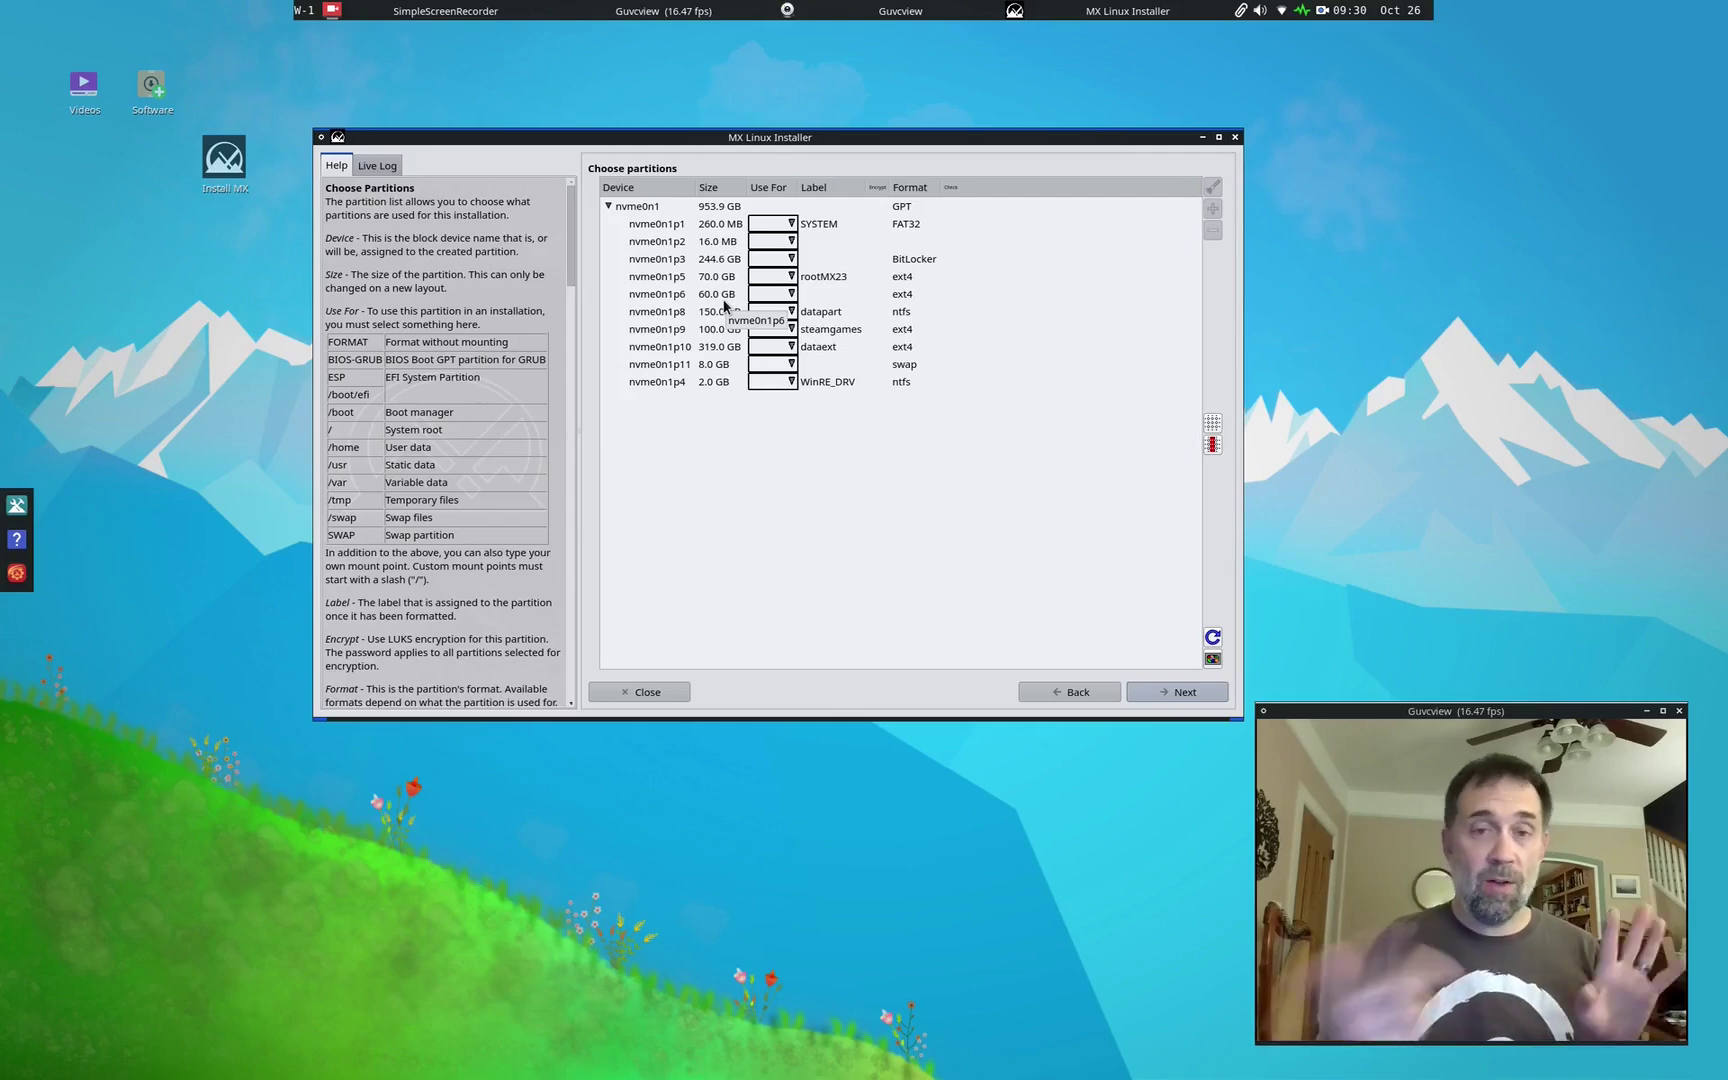
pyautogui.click(792, 294)
pyautogui.click(792, 294)
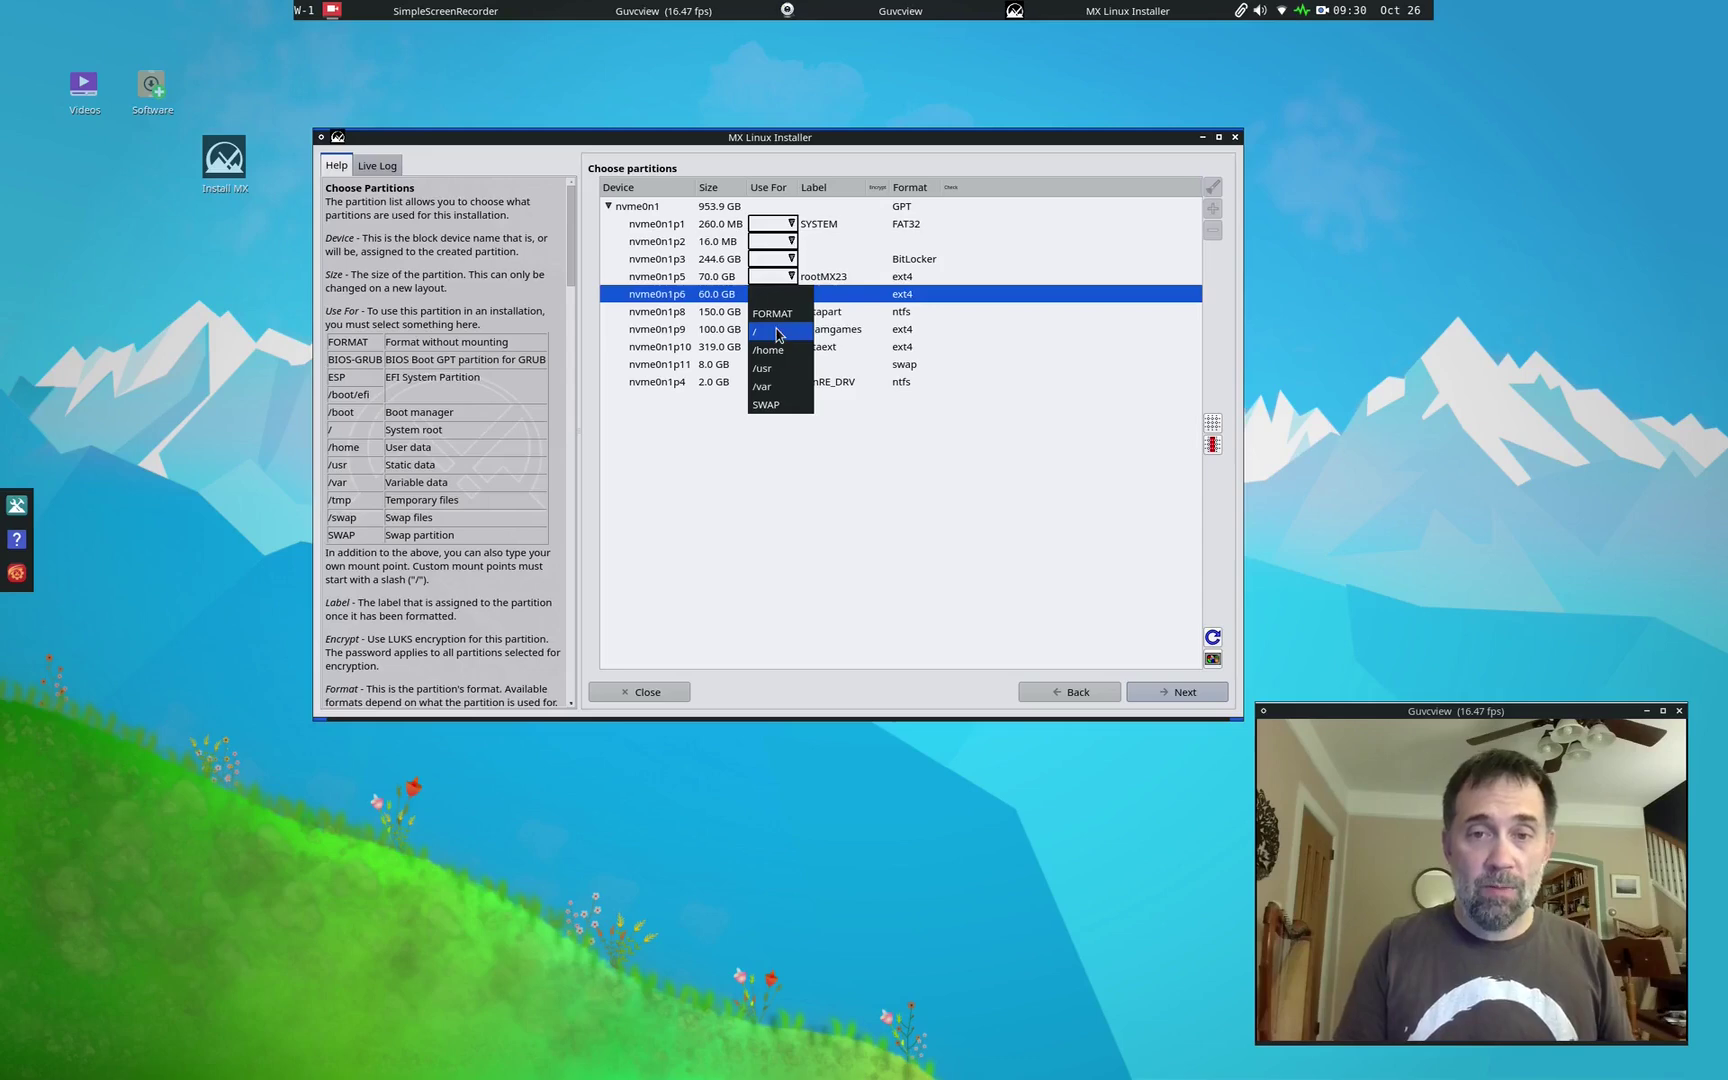
pyautogui.click(778, 332)
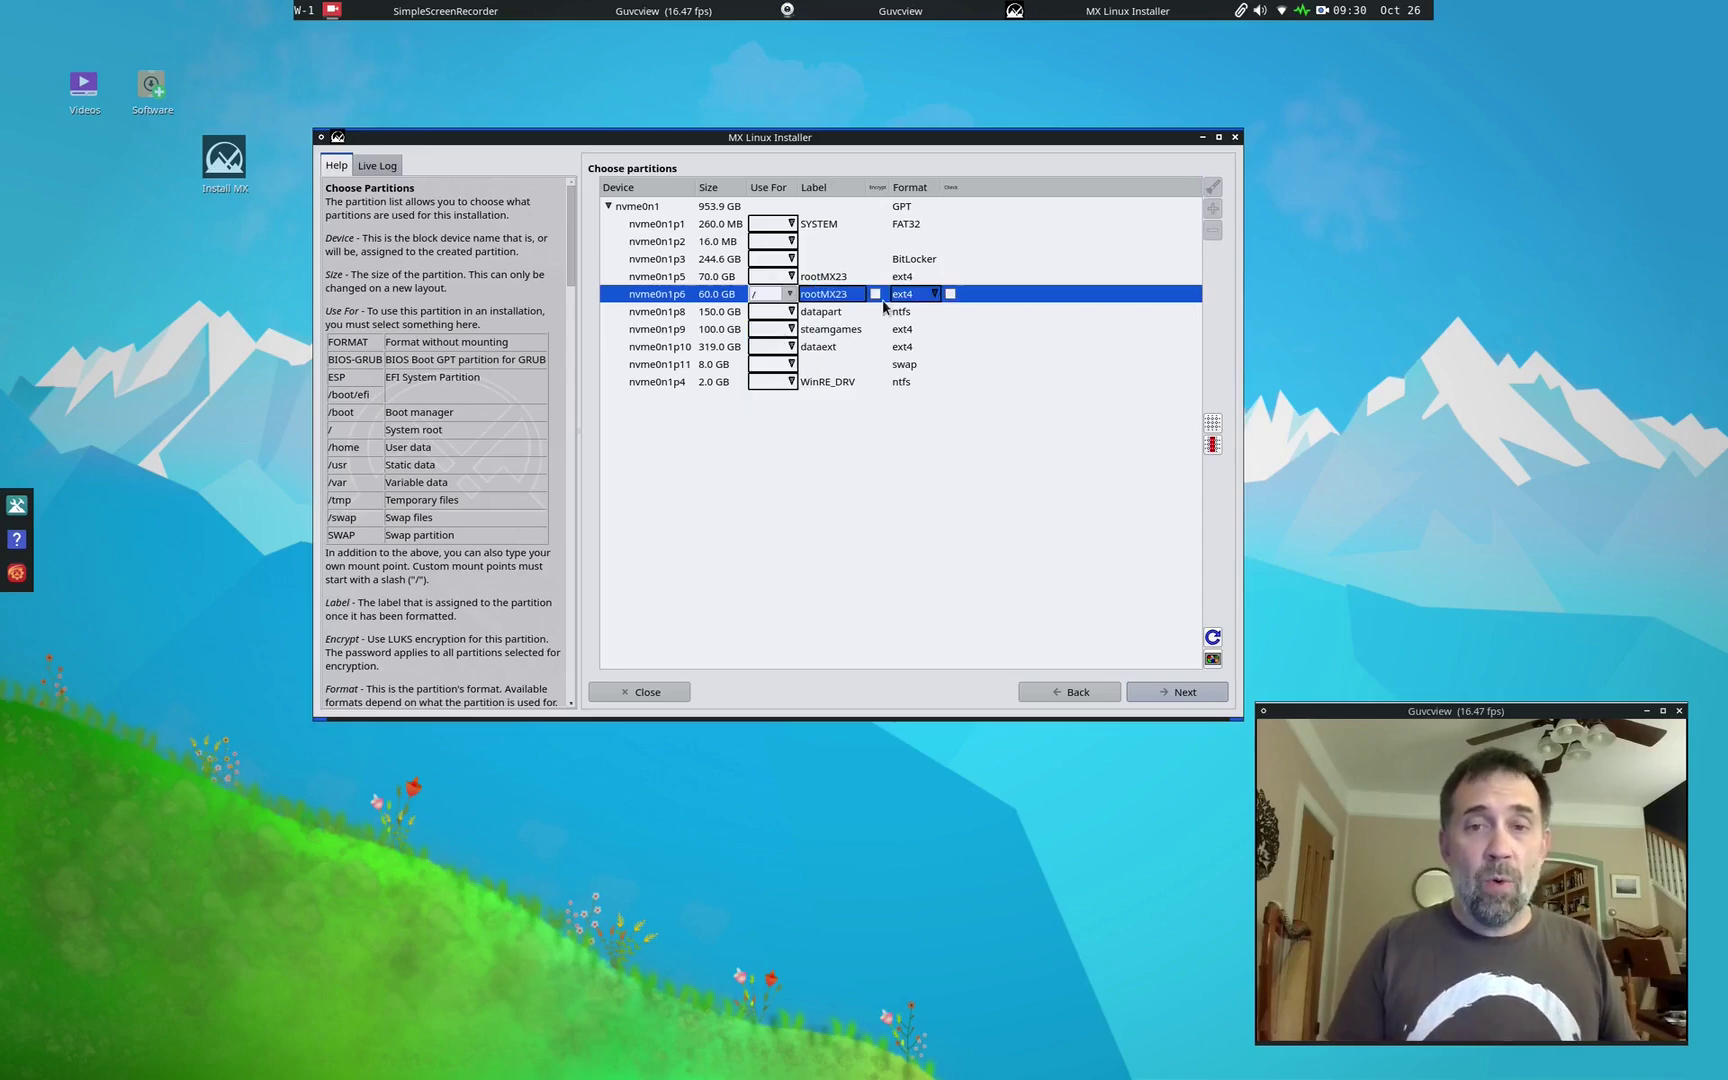
pyautogui.click(923, 296)
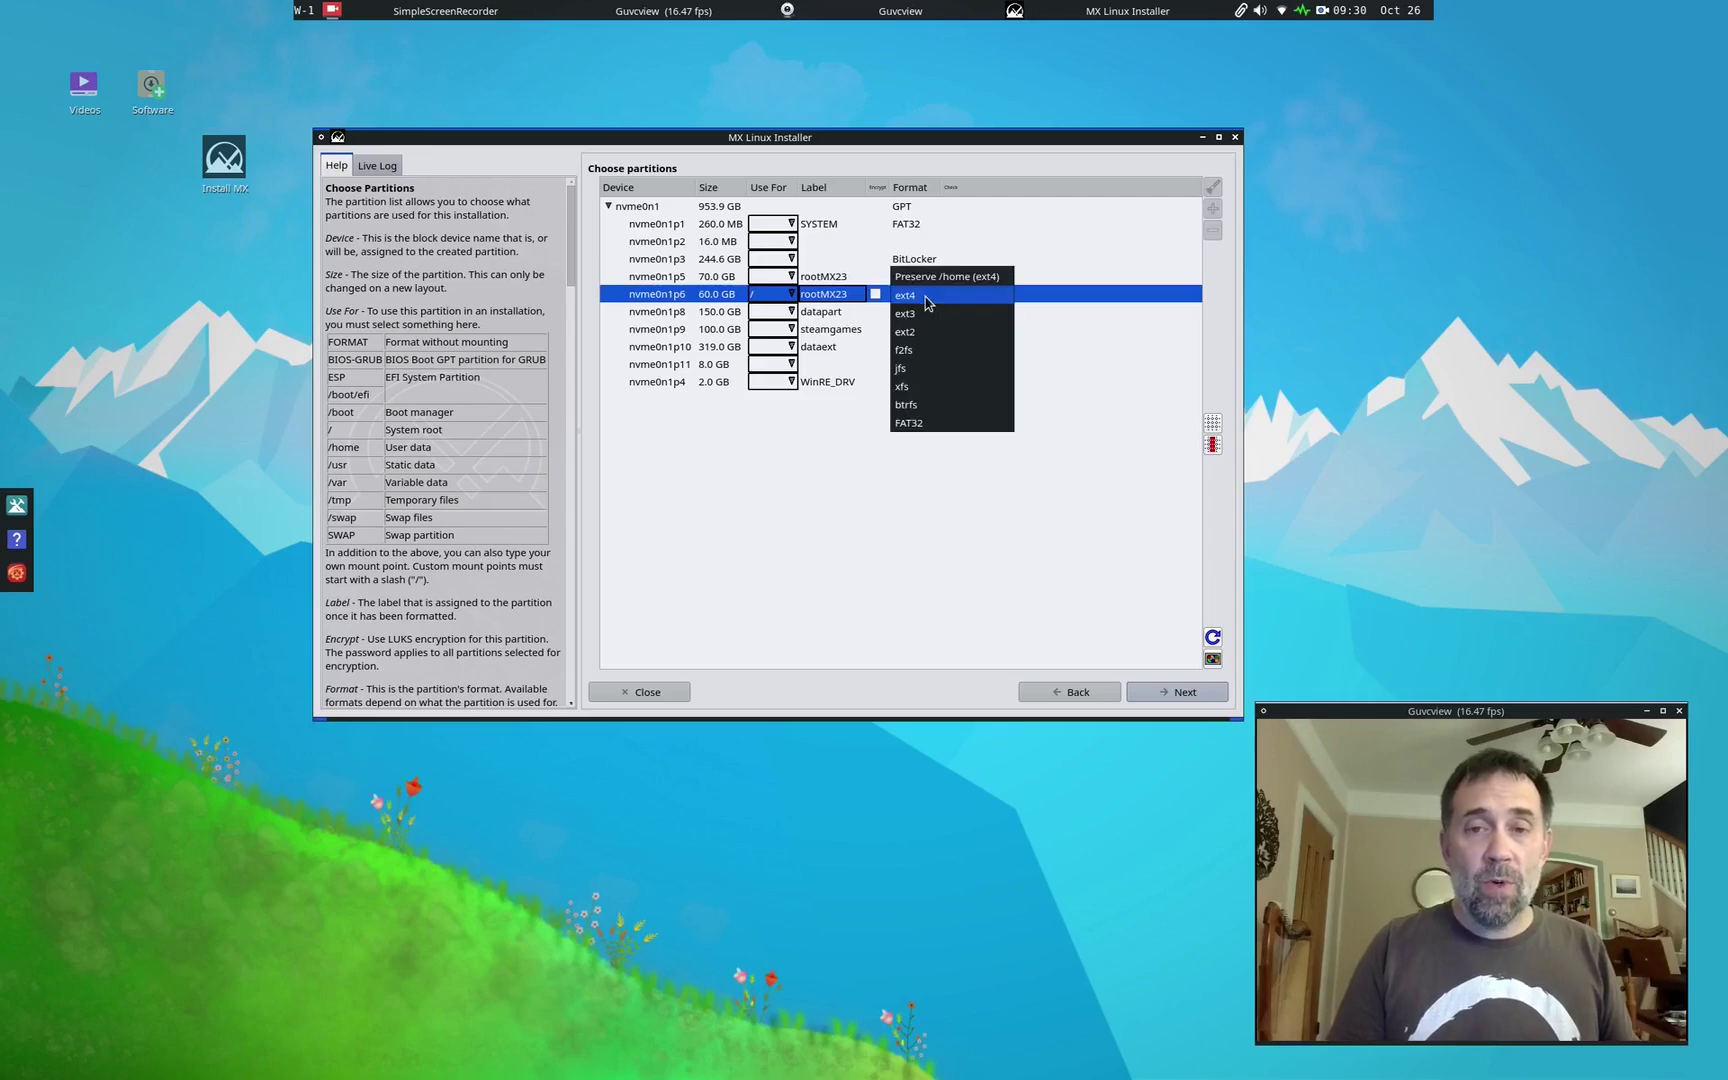
pyautogui.click(919, 404)
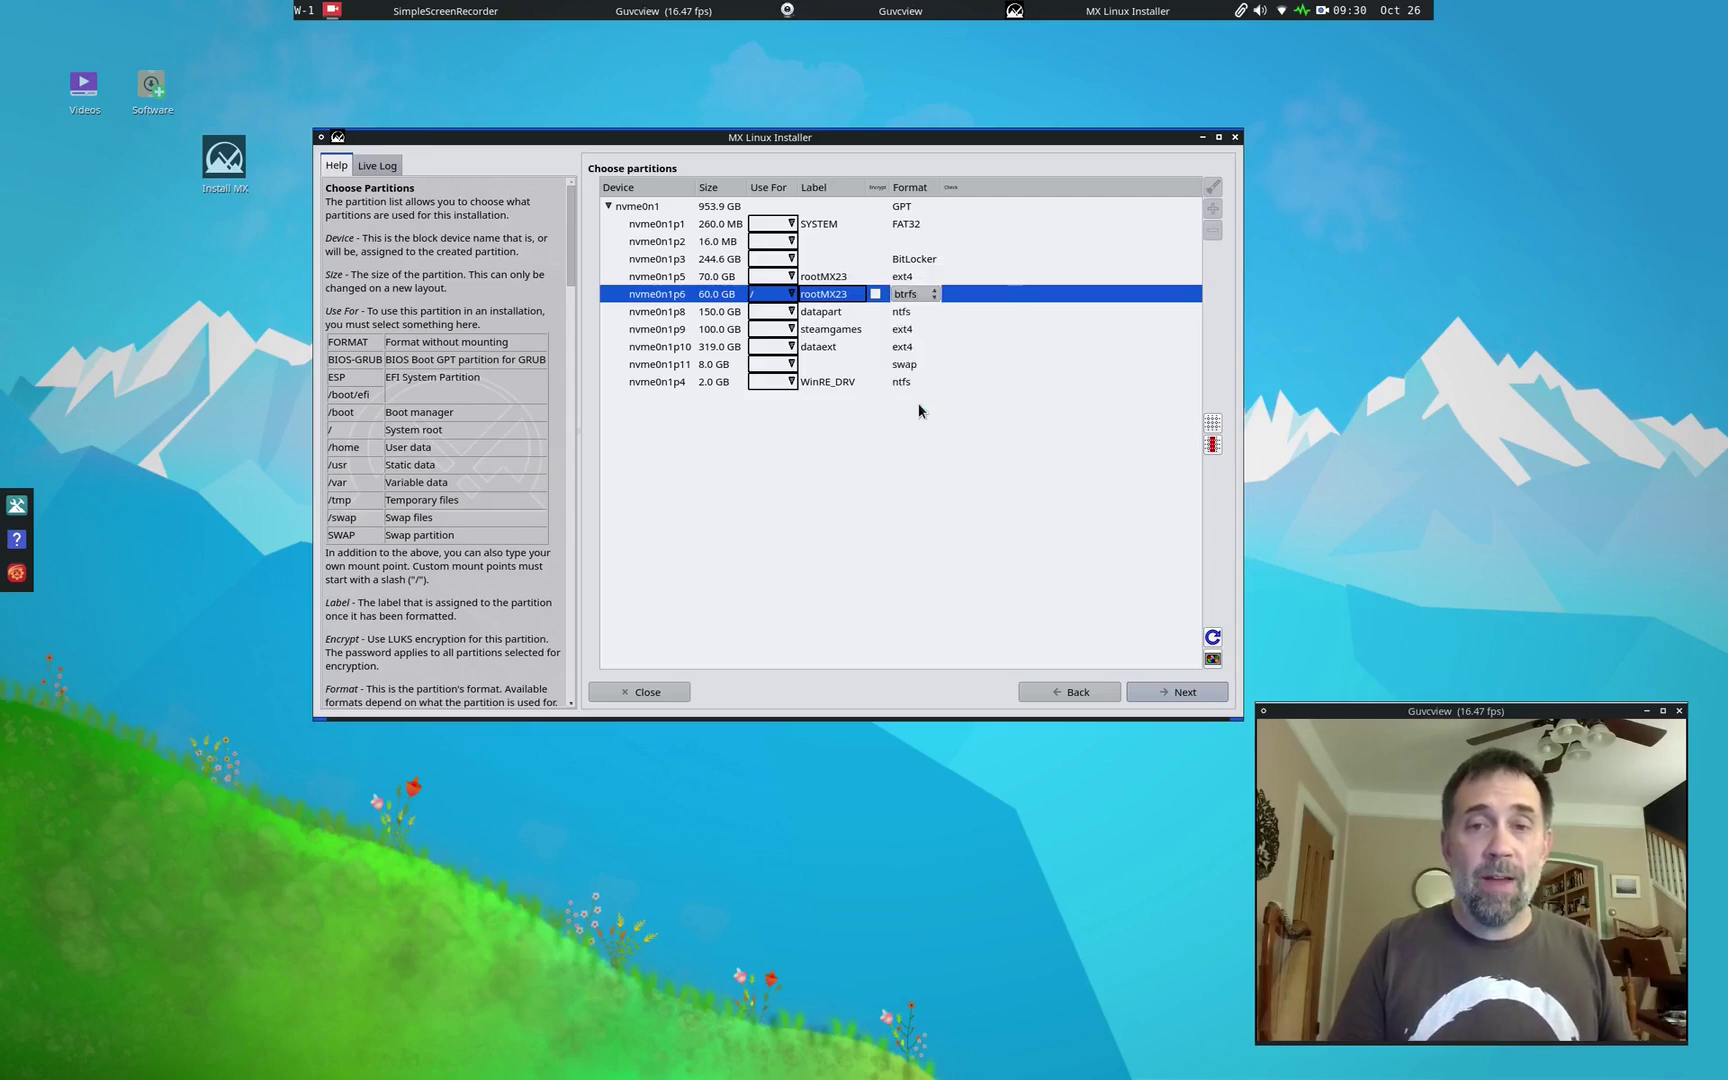
pyautogui.click(660, 302)
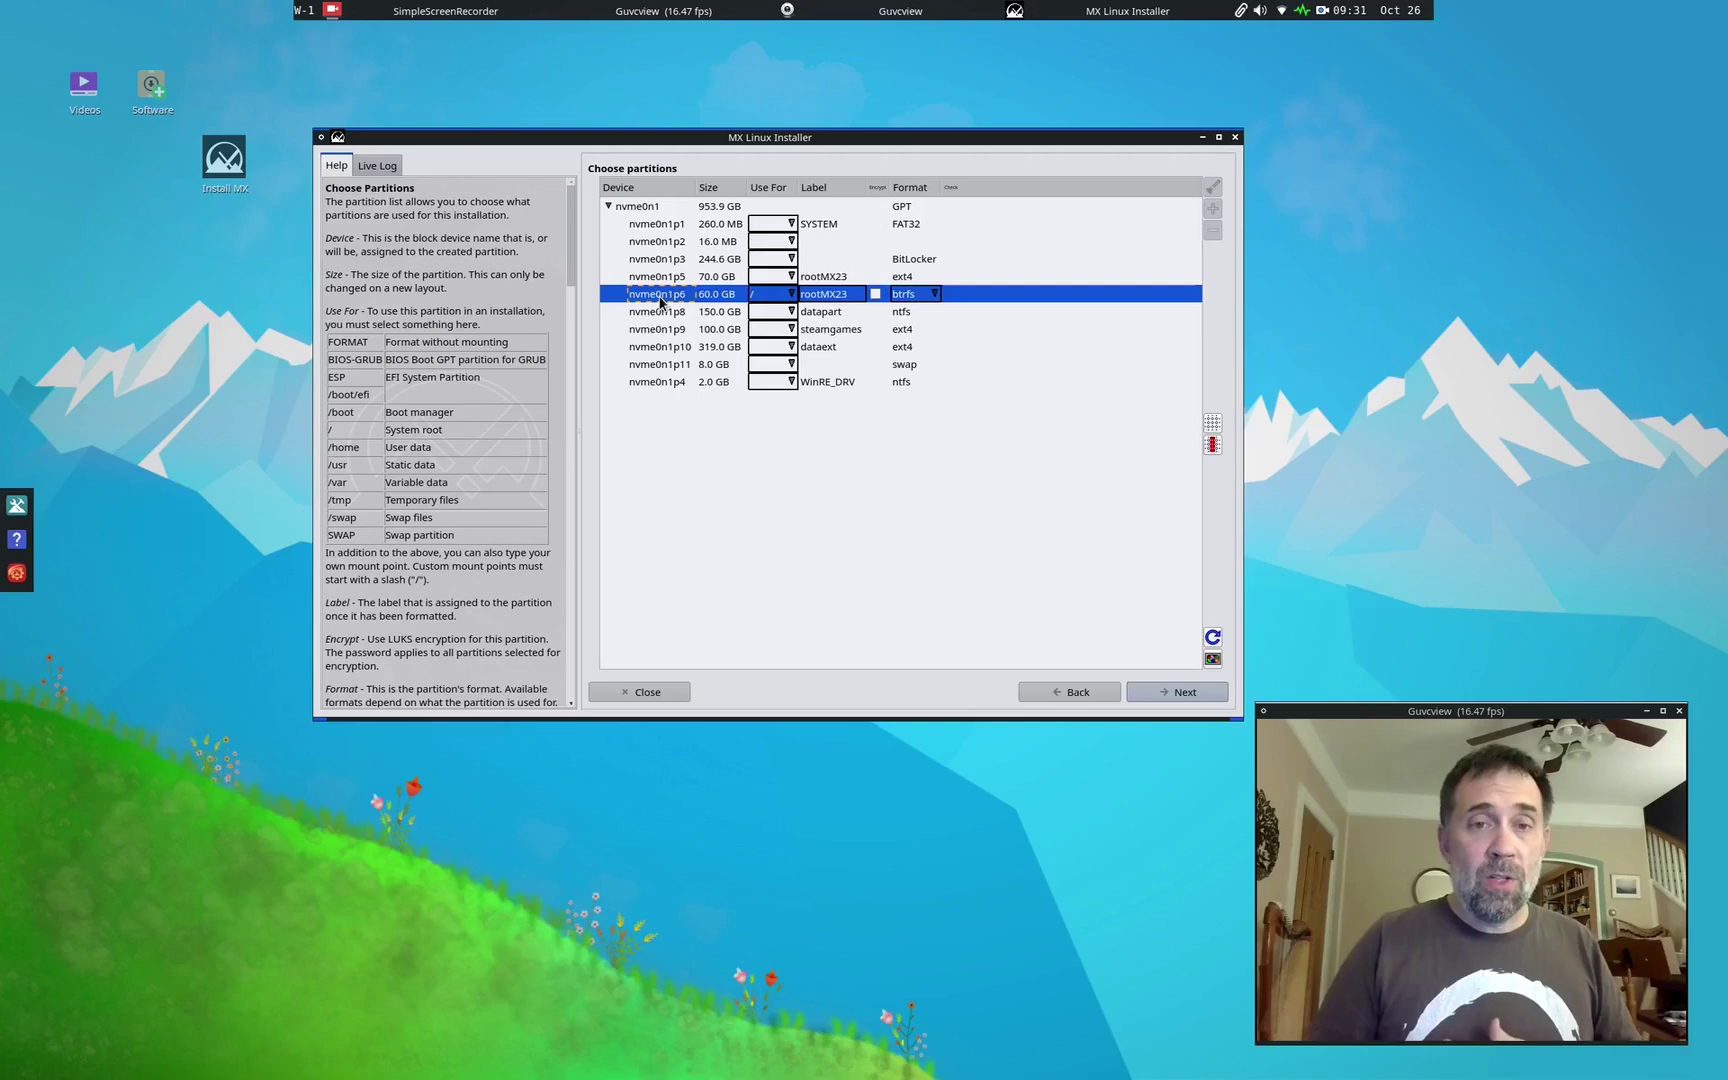
# Step: Add a new subvolume '@' under nvme0n1p6 mounted at '/'
pyautogui.rightClick(660, 298)
pyautogui.click(684, 344)
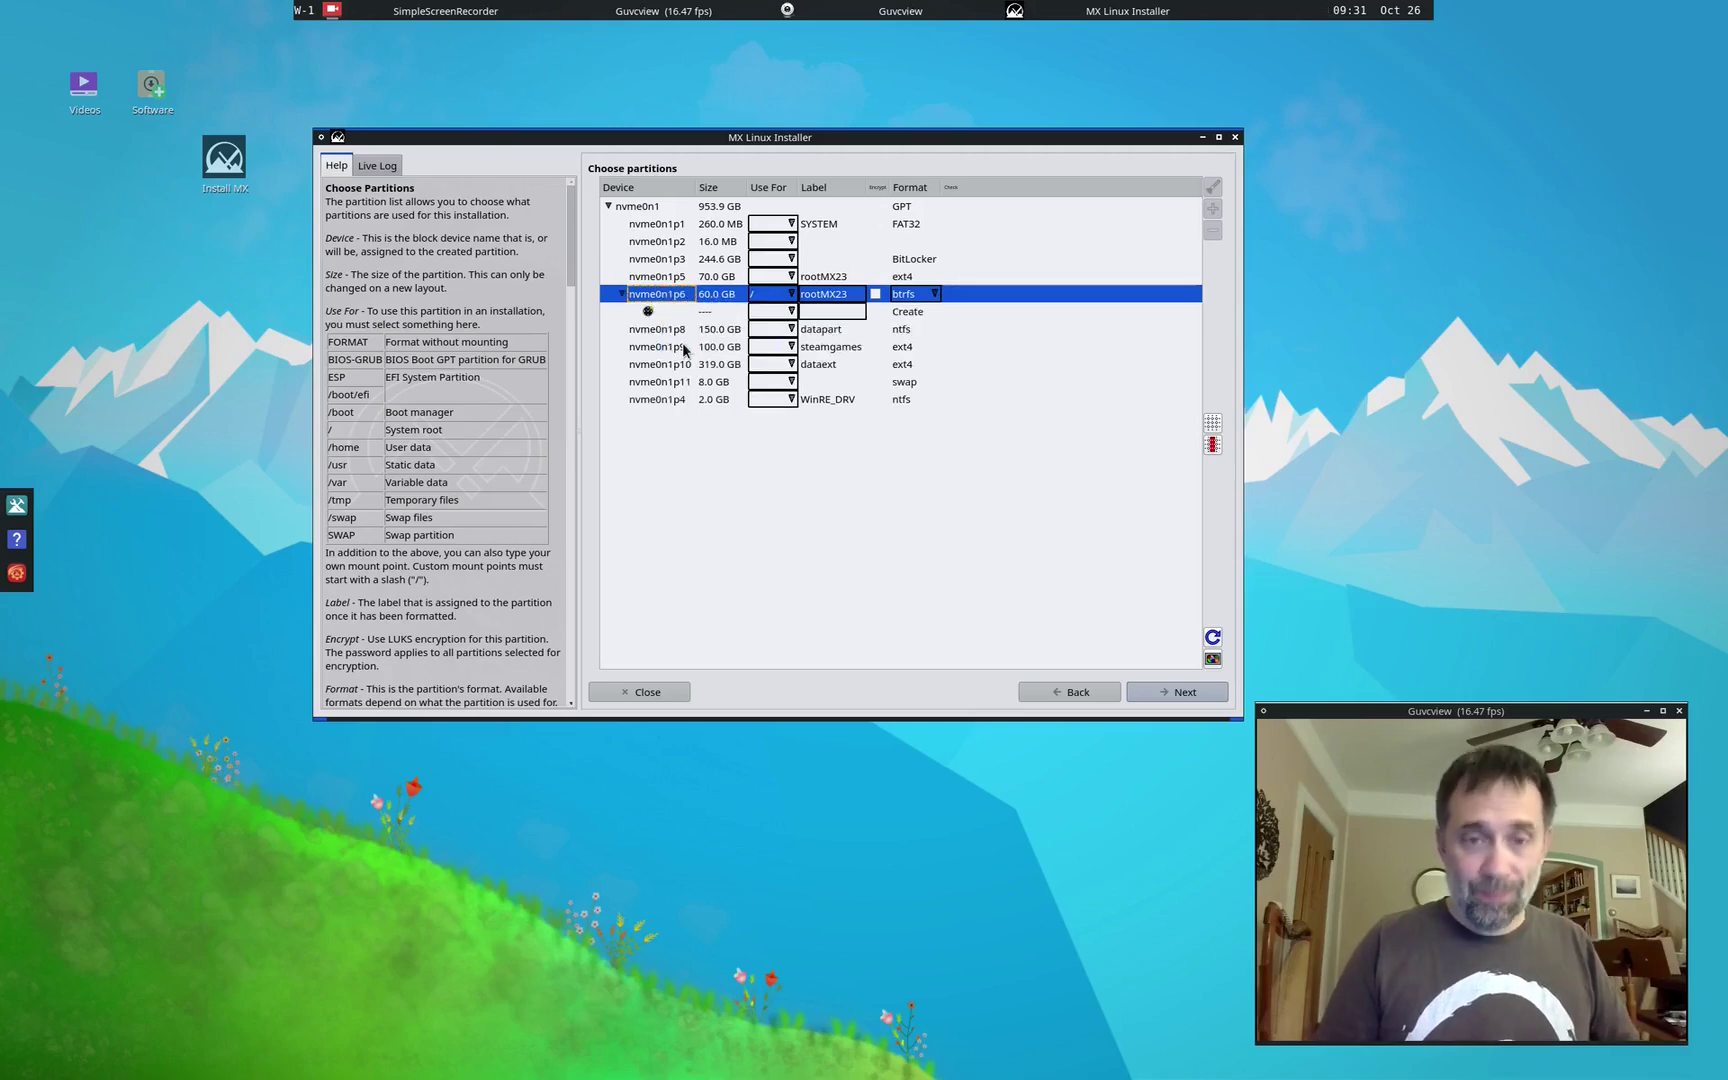
pyautogui.click(789, 313)
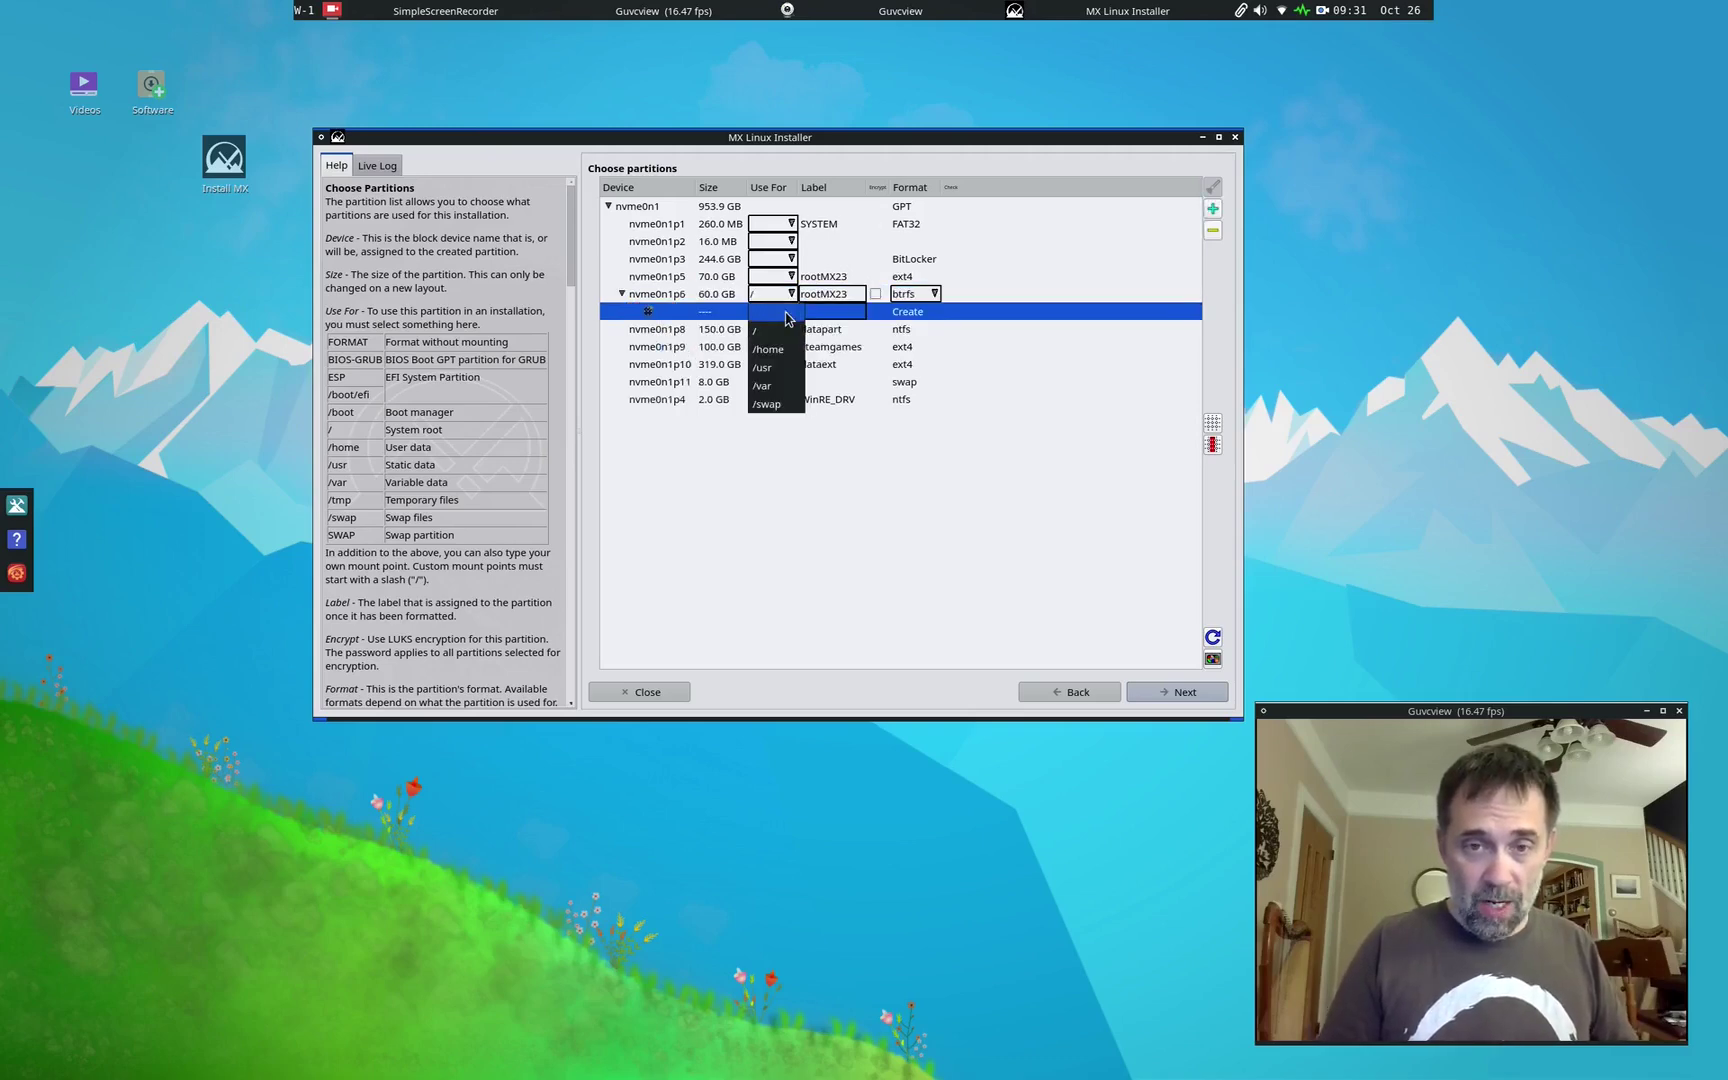
pyautogui.click(792, 300)
pyautogui.click(791, 295)
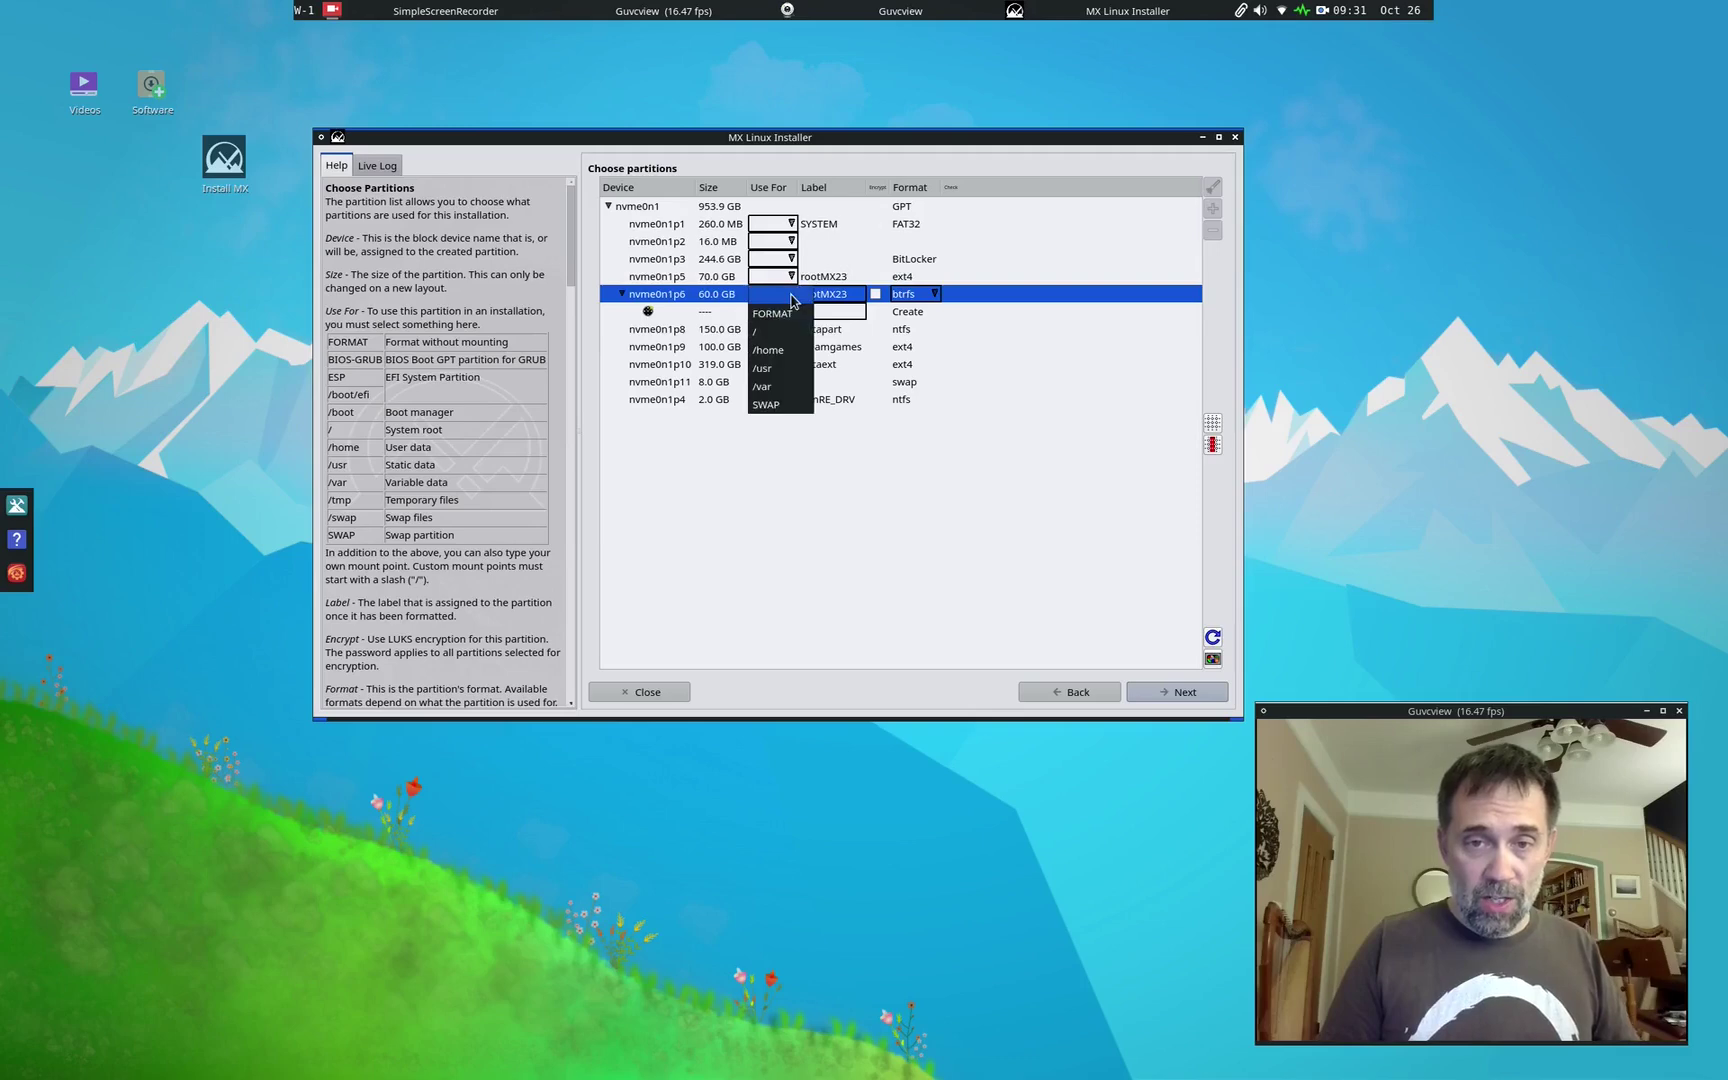
pyautogui.click(796, 316)
pyautogui.click(797, 316)
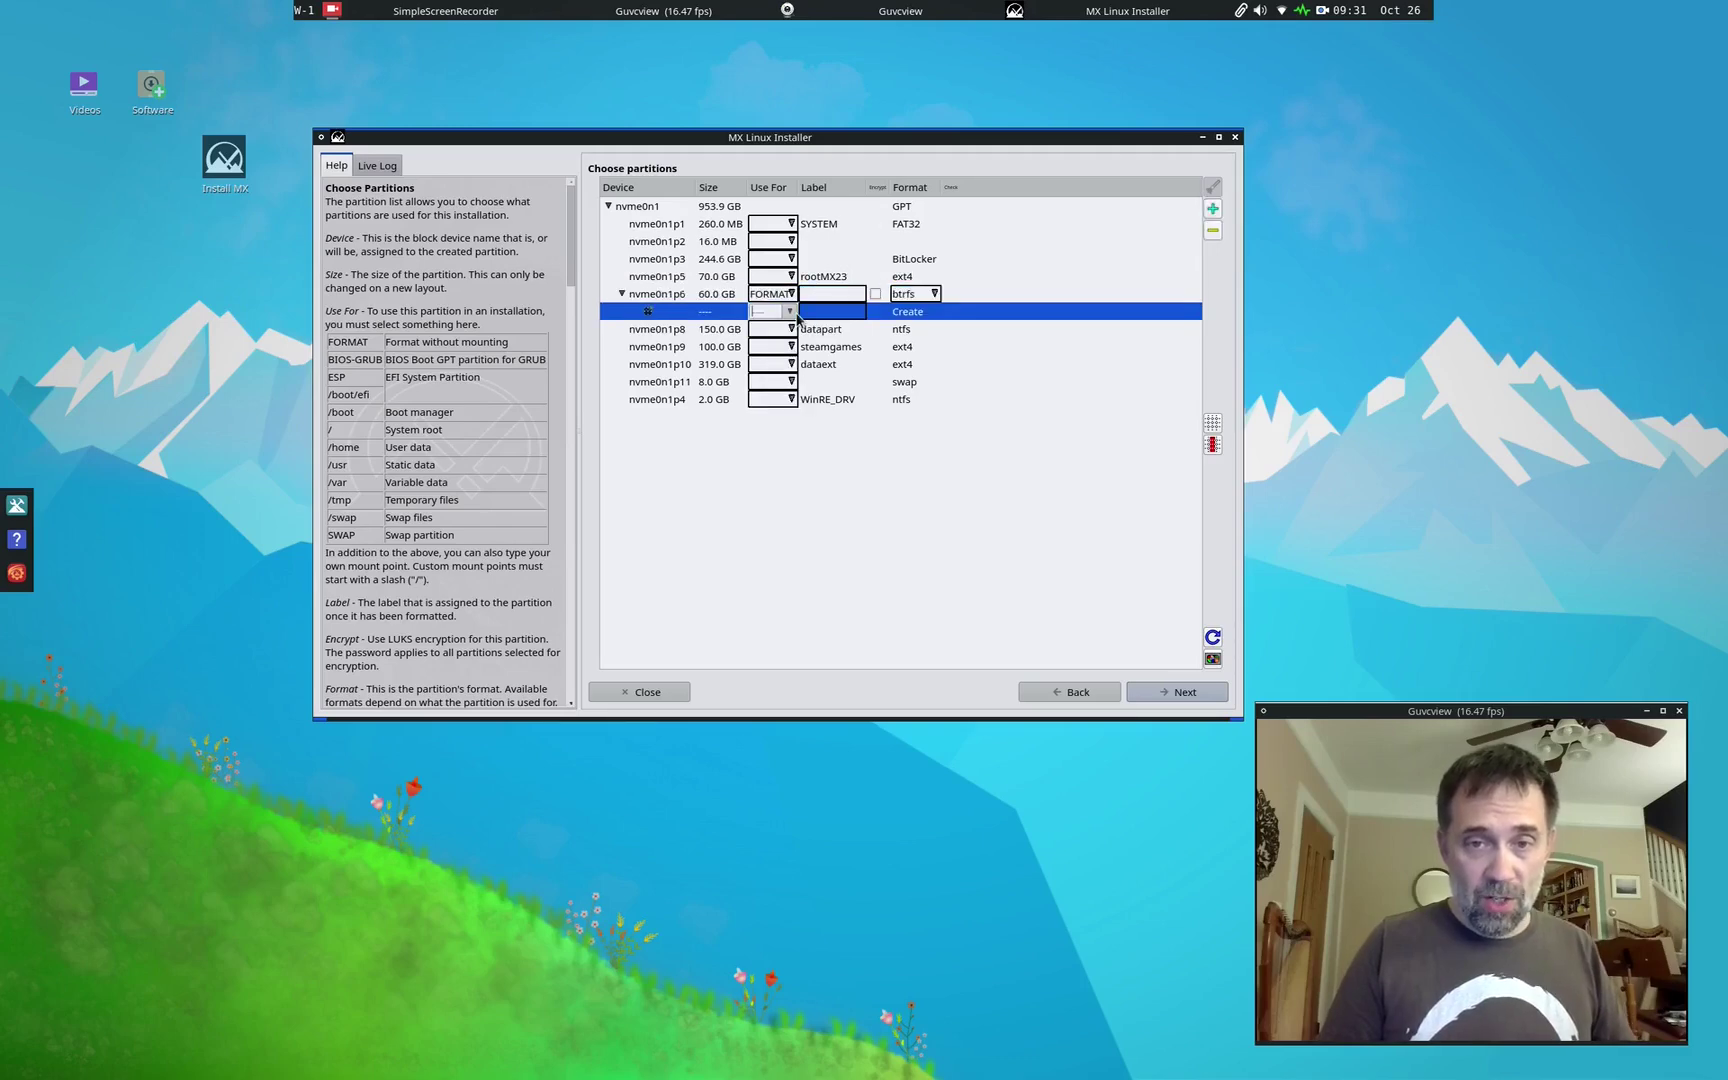
pyautogui.click(797, 317)
pyautogui.click(768, 330)
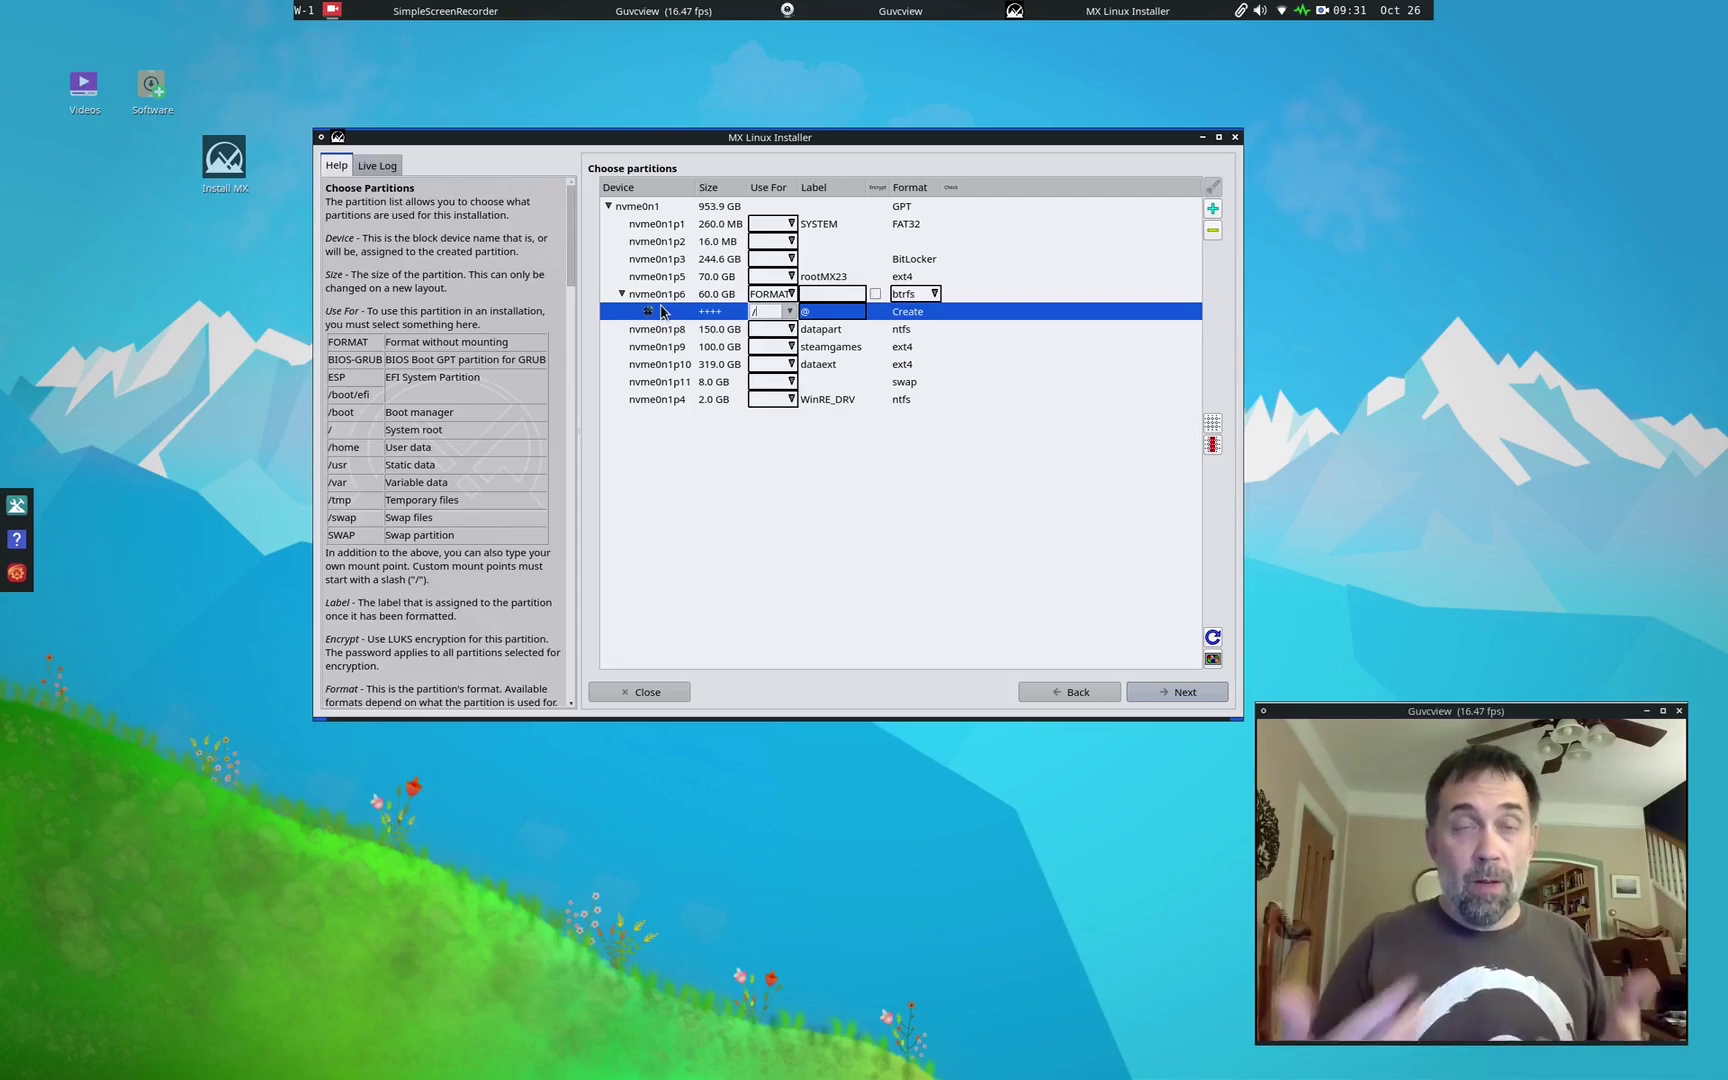
pyautogui.rightClick(662, 312)
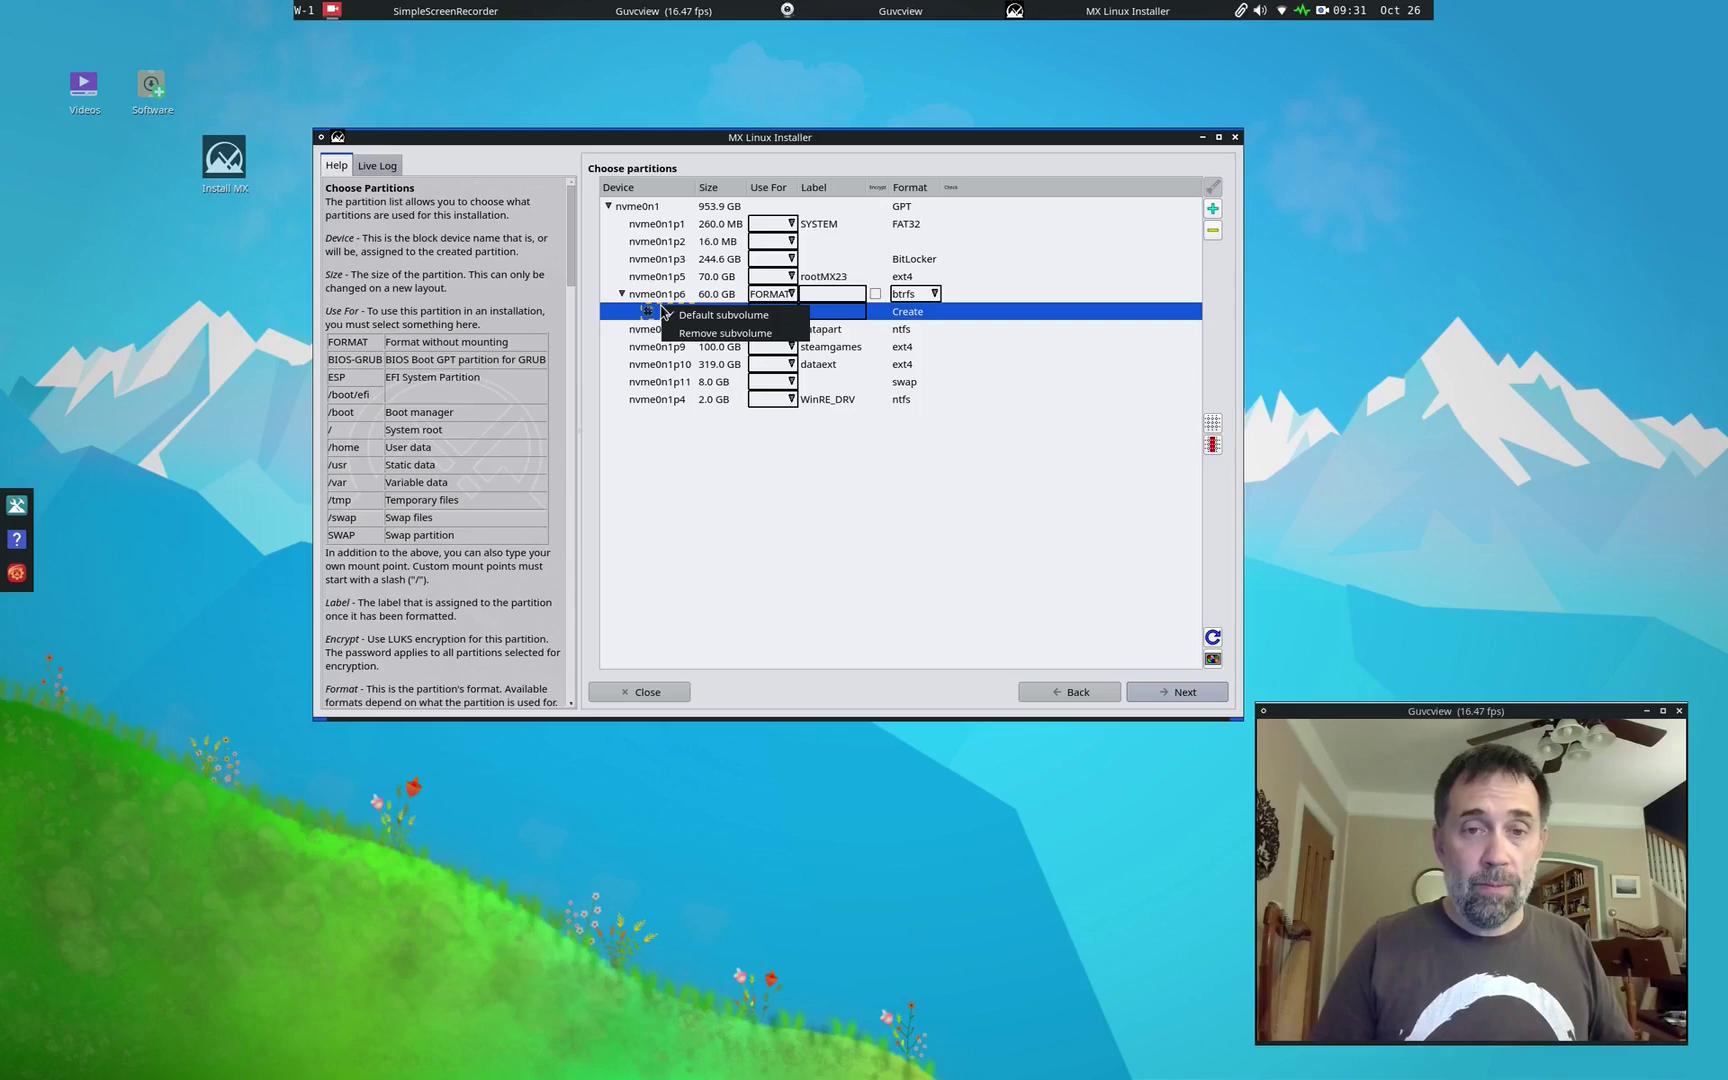
pyautogui.click(651, 300)
pyautogui.click(651, 298)
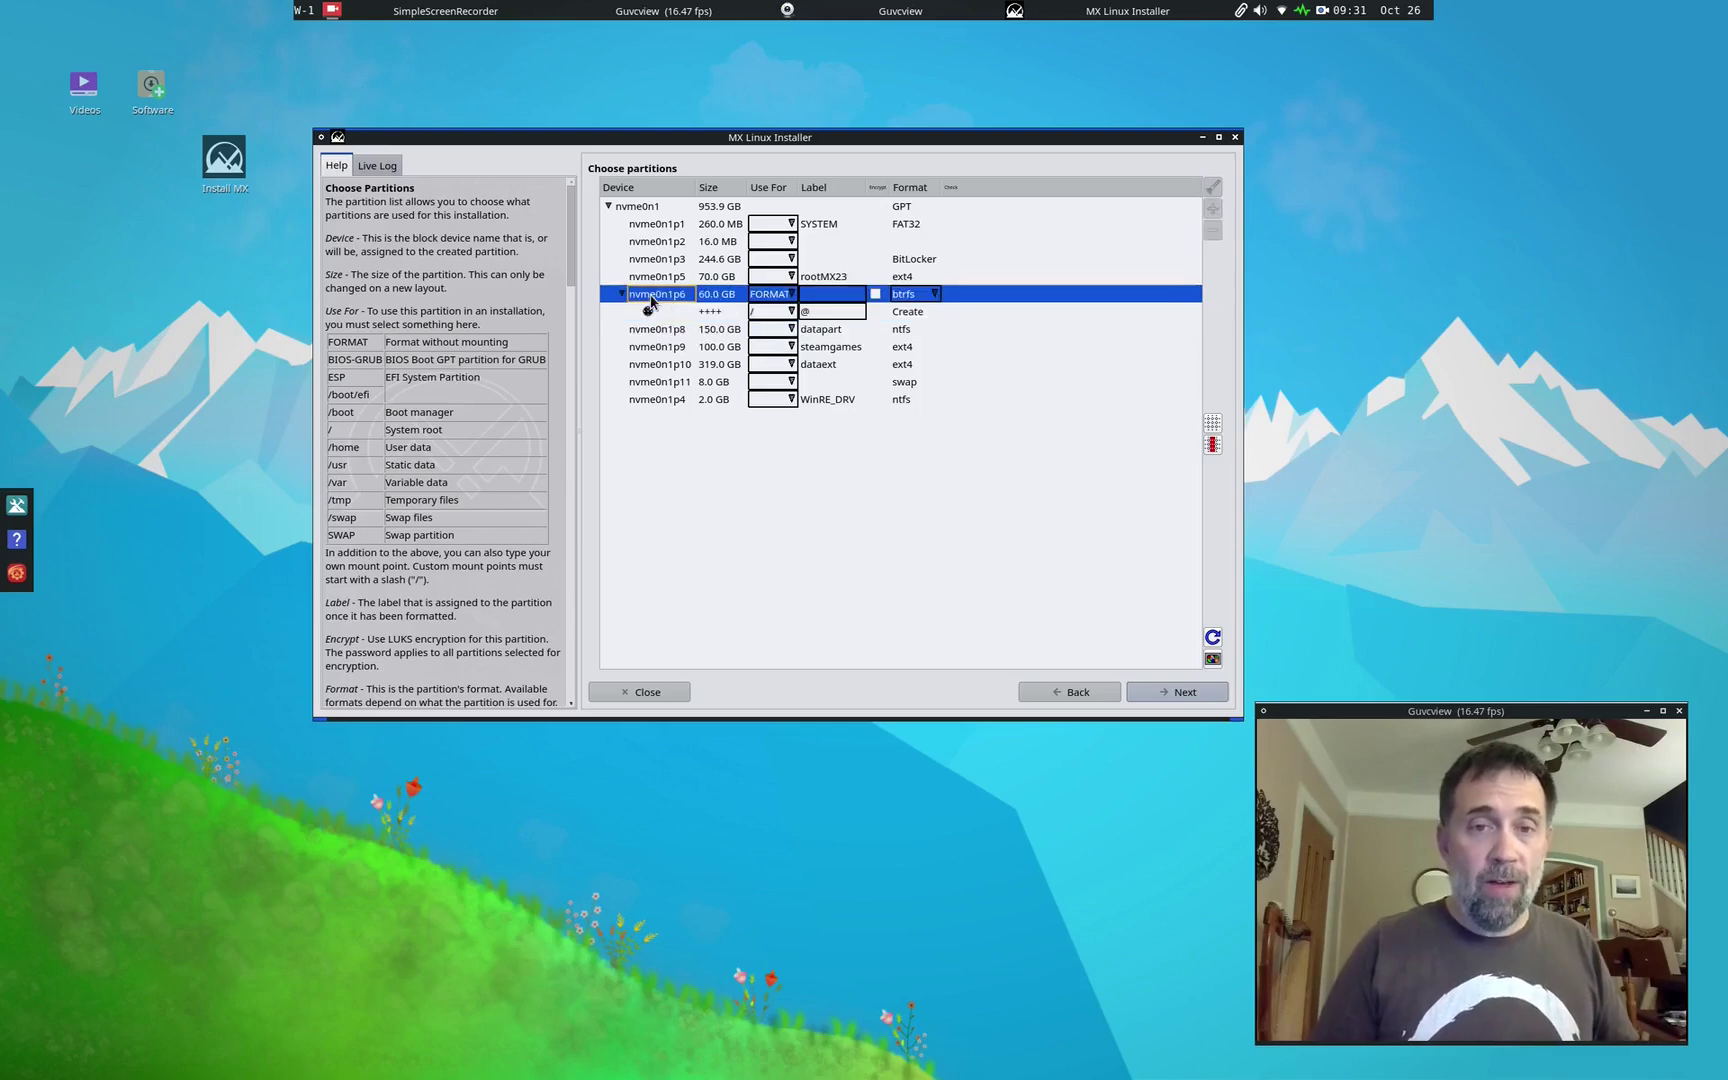
pyautogui.rightClick(651, 300)
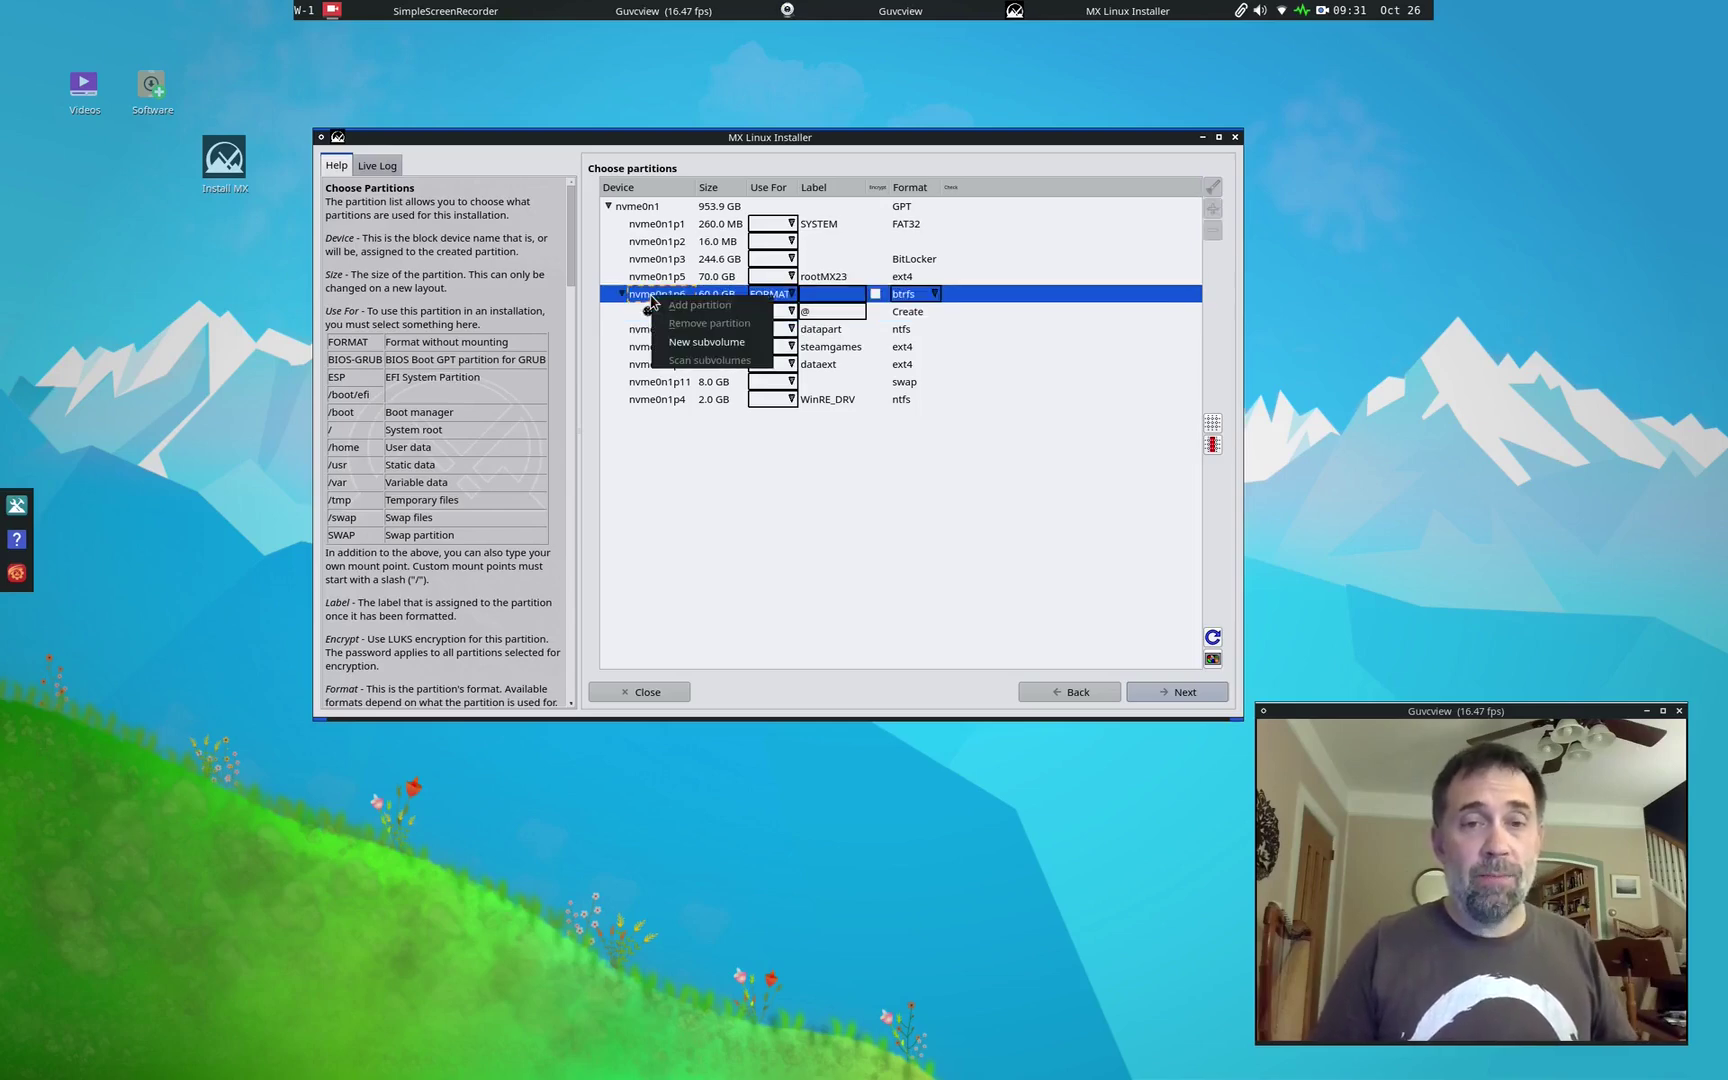
pyautogui.click(698, 343)
pyautogui.click(795, 332)
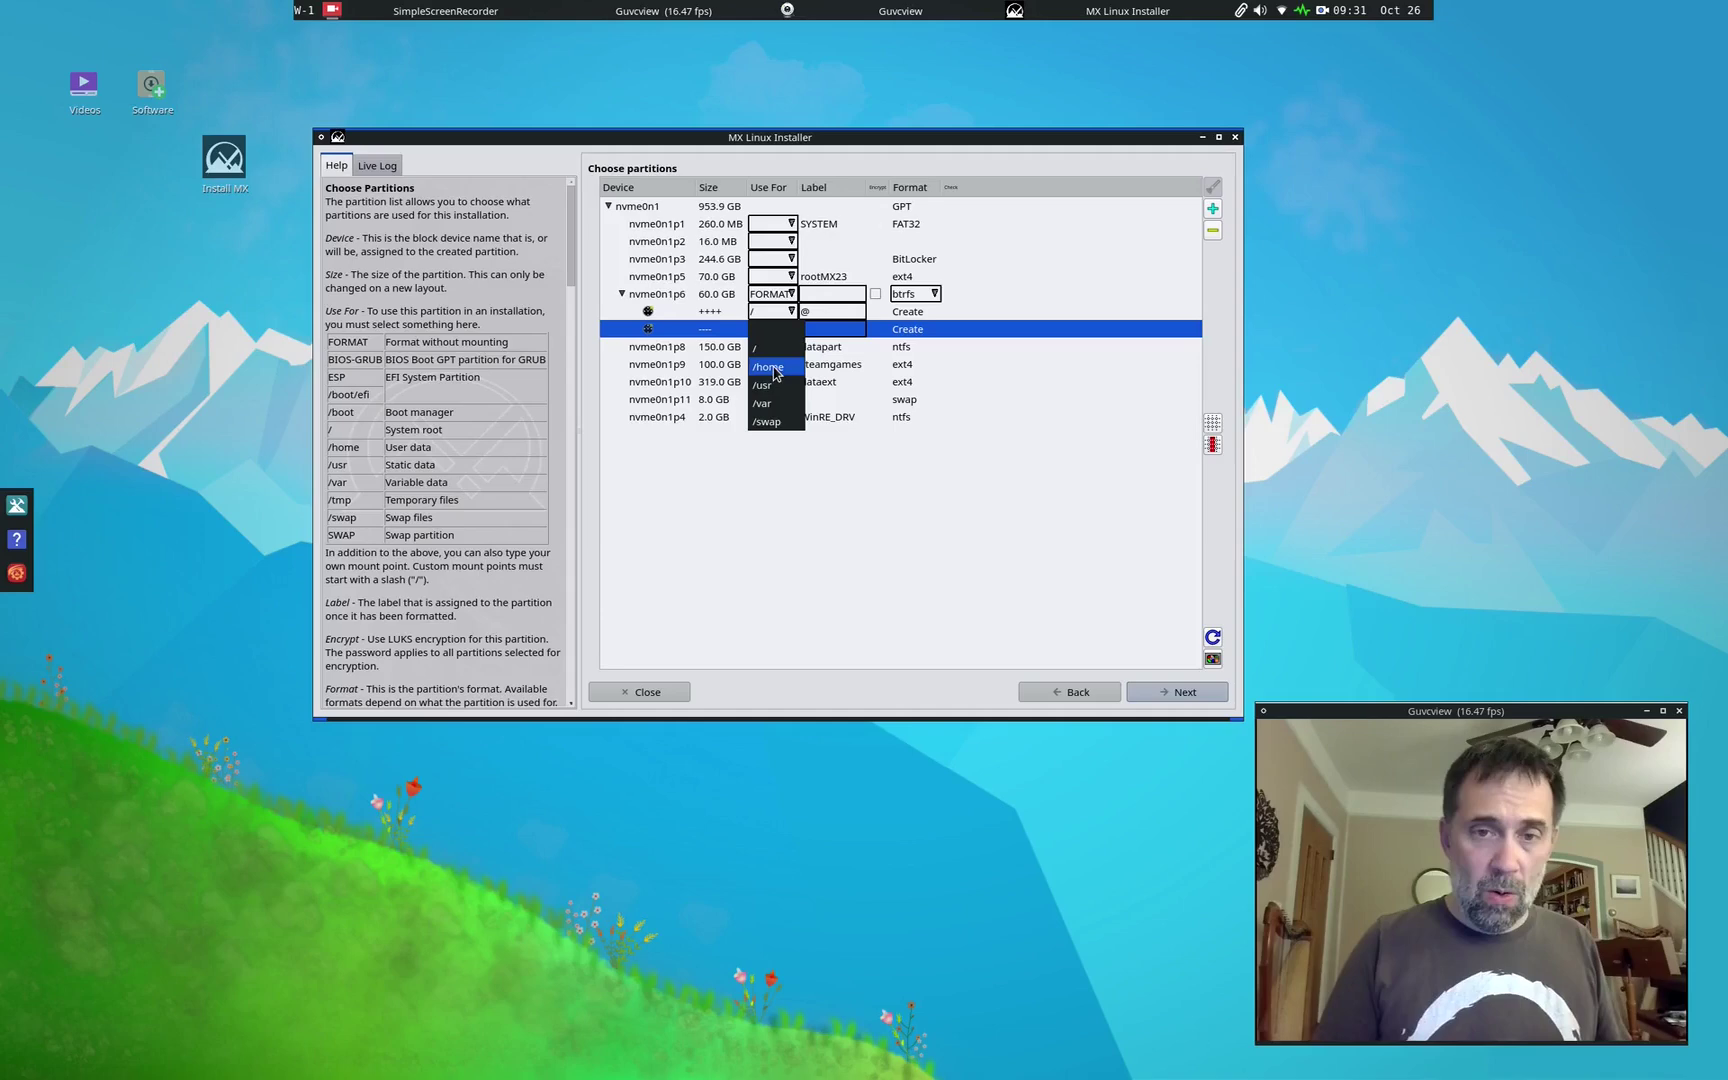
pyautogui.click(774, 372)
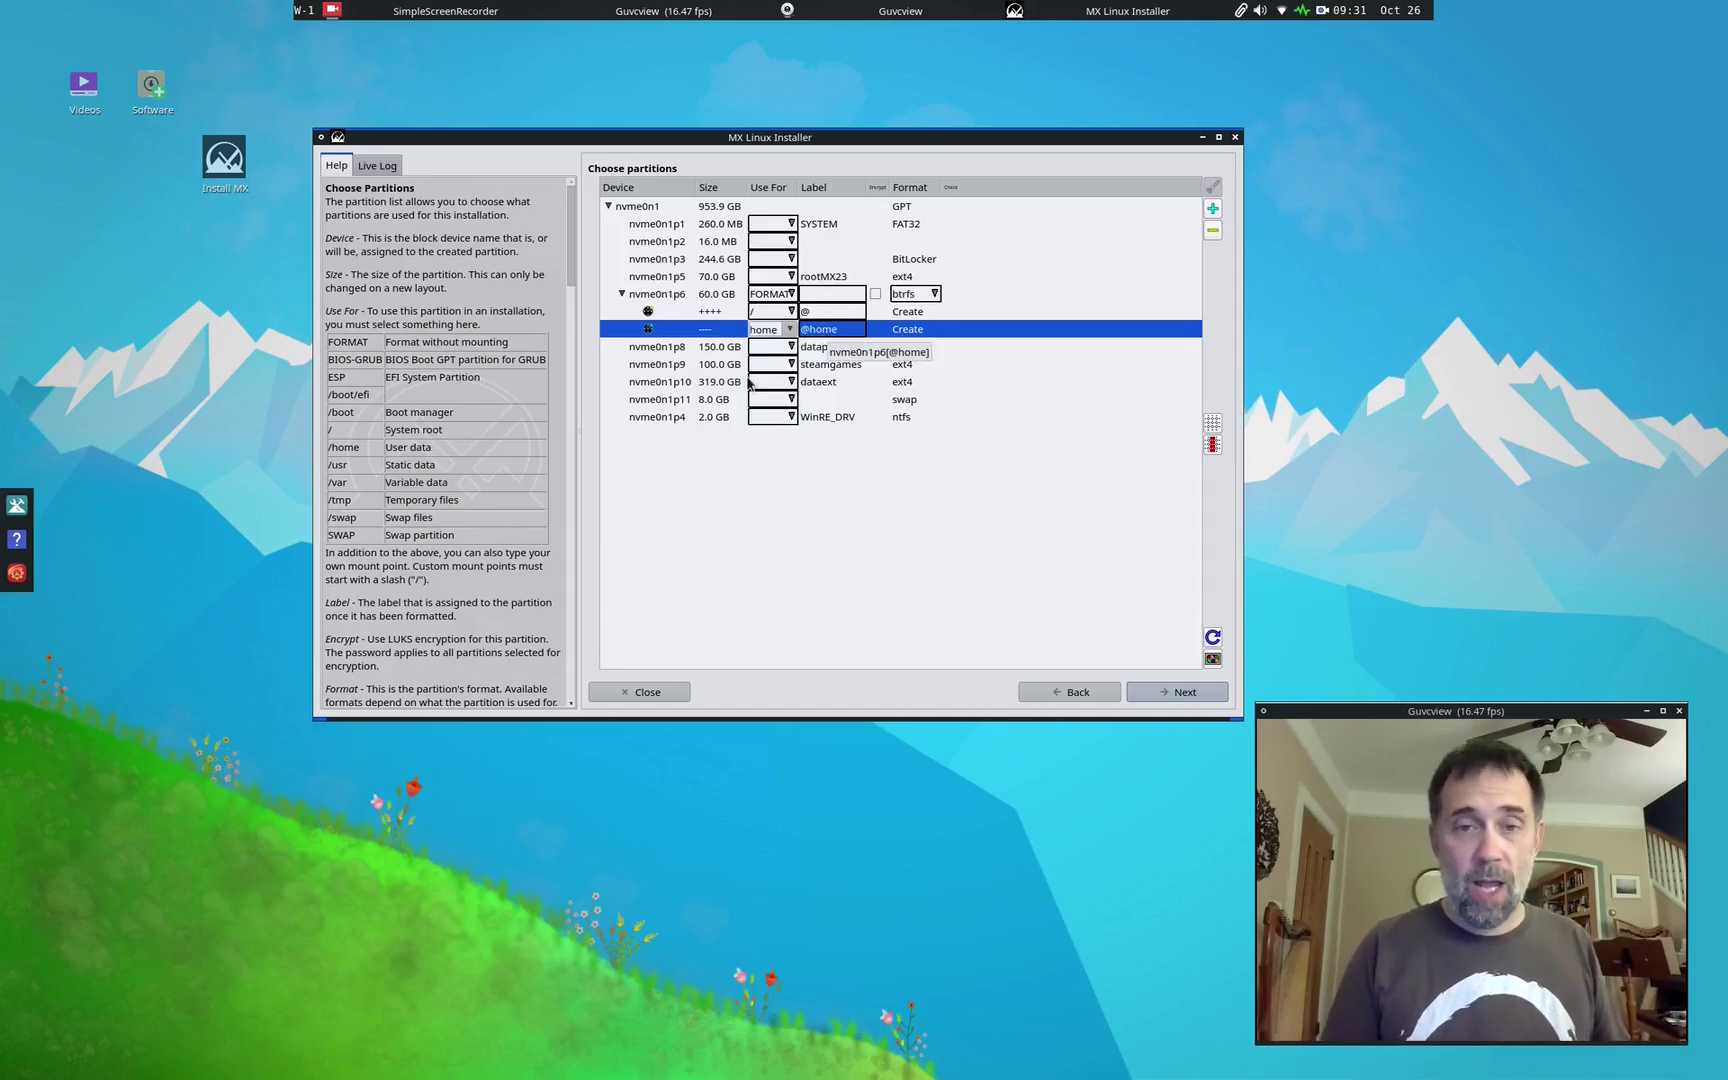
pyautogui.click(650, 329)
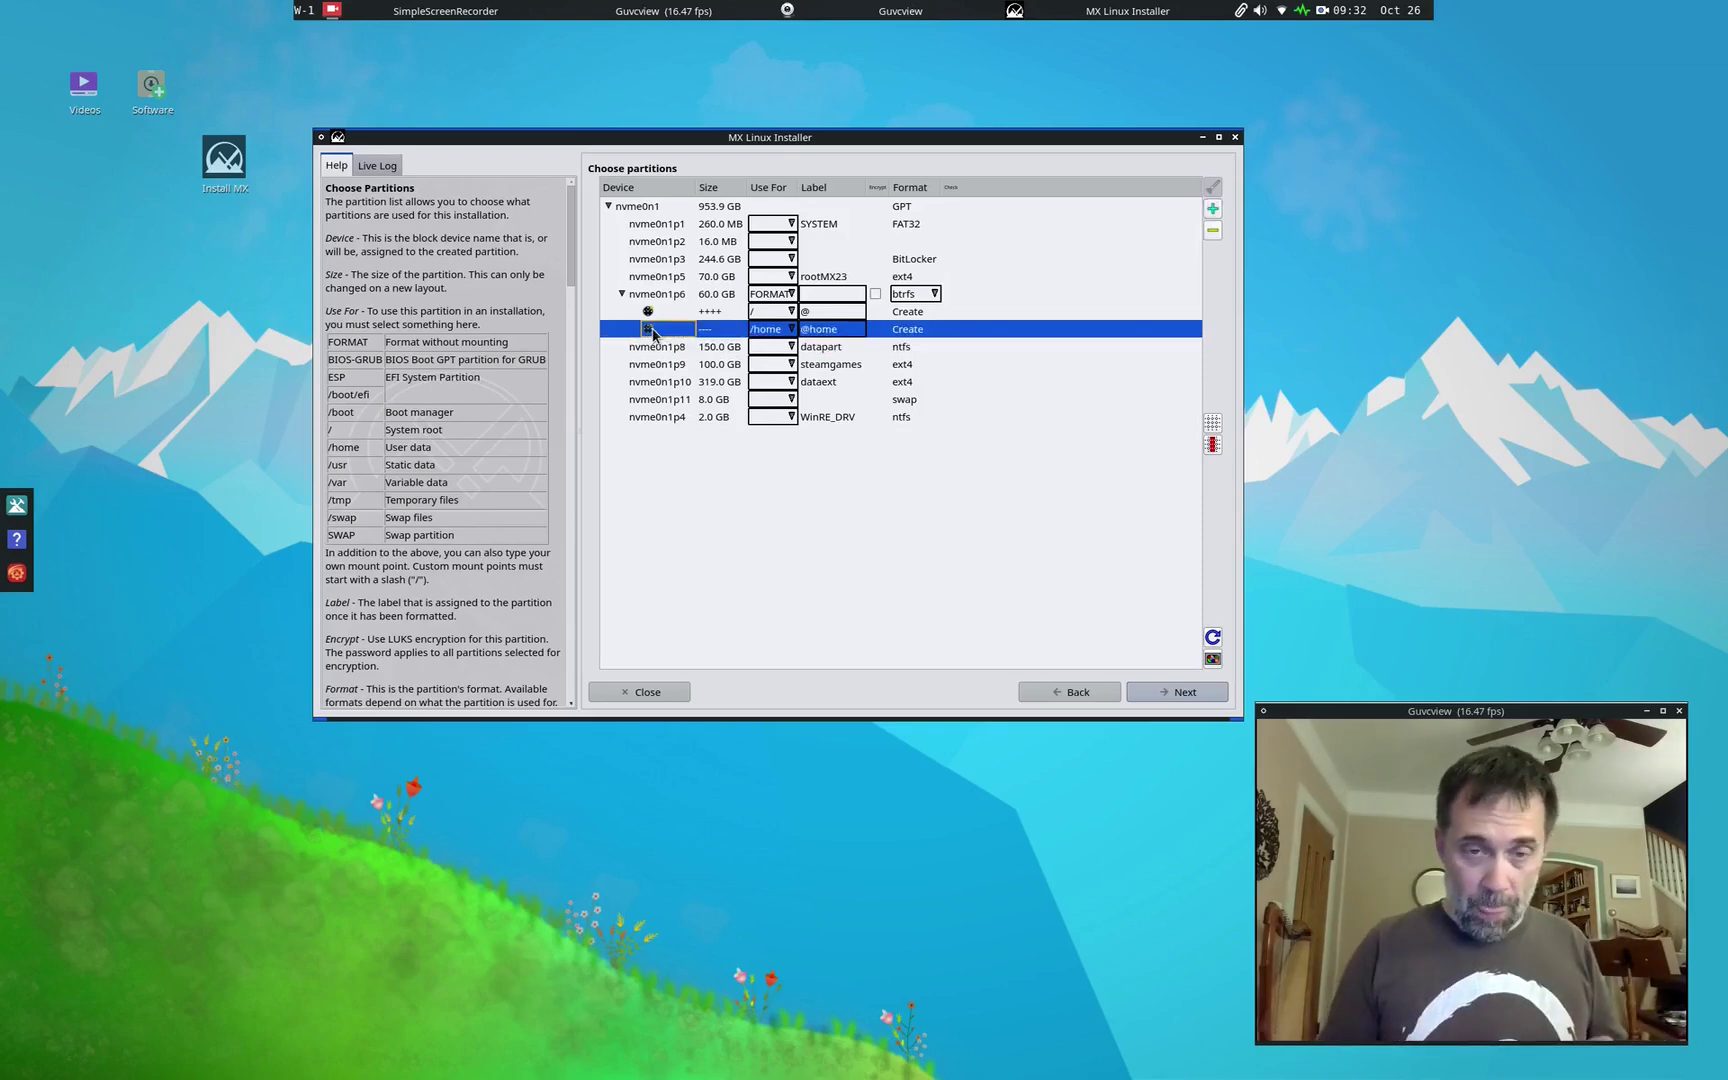
pyautogui.rightClick(653, 334)
pyautogui.click(640, 305)
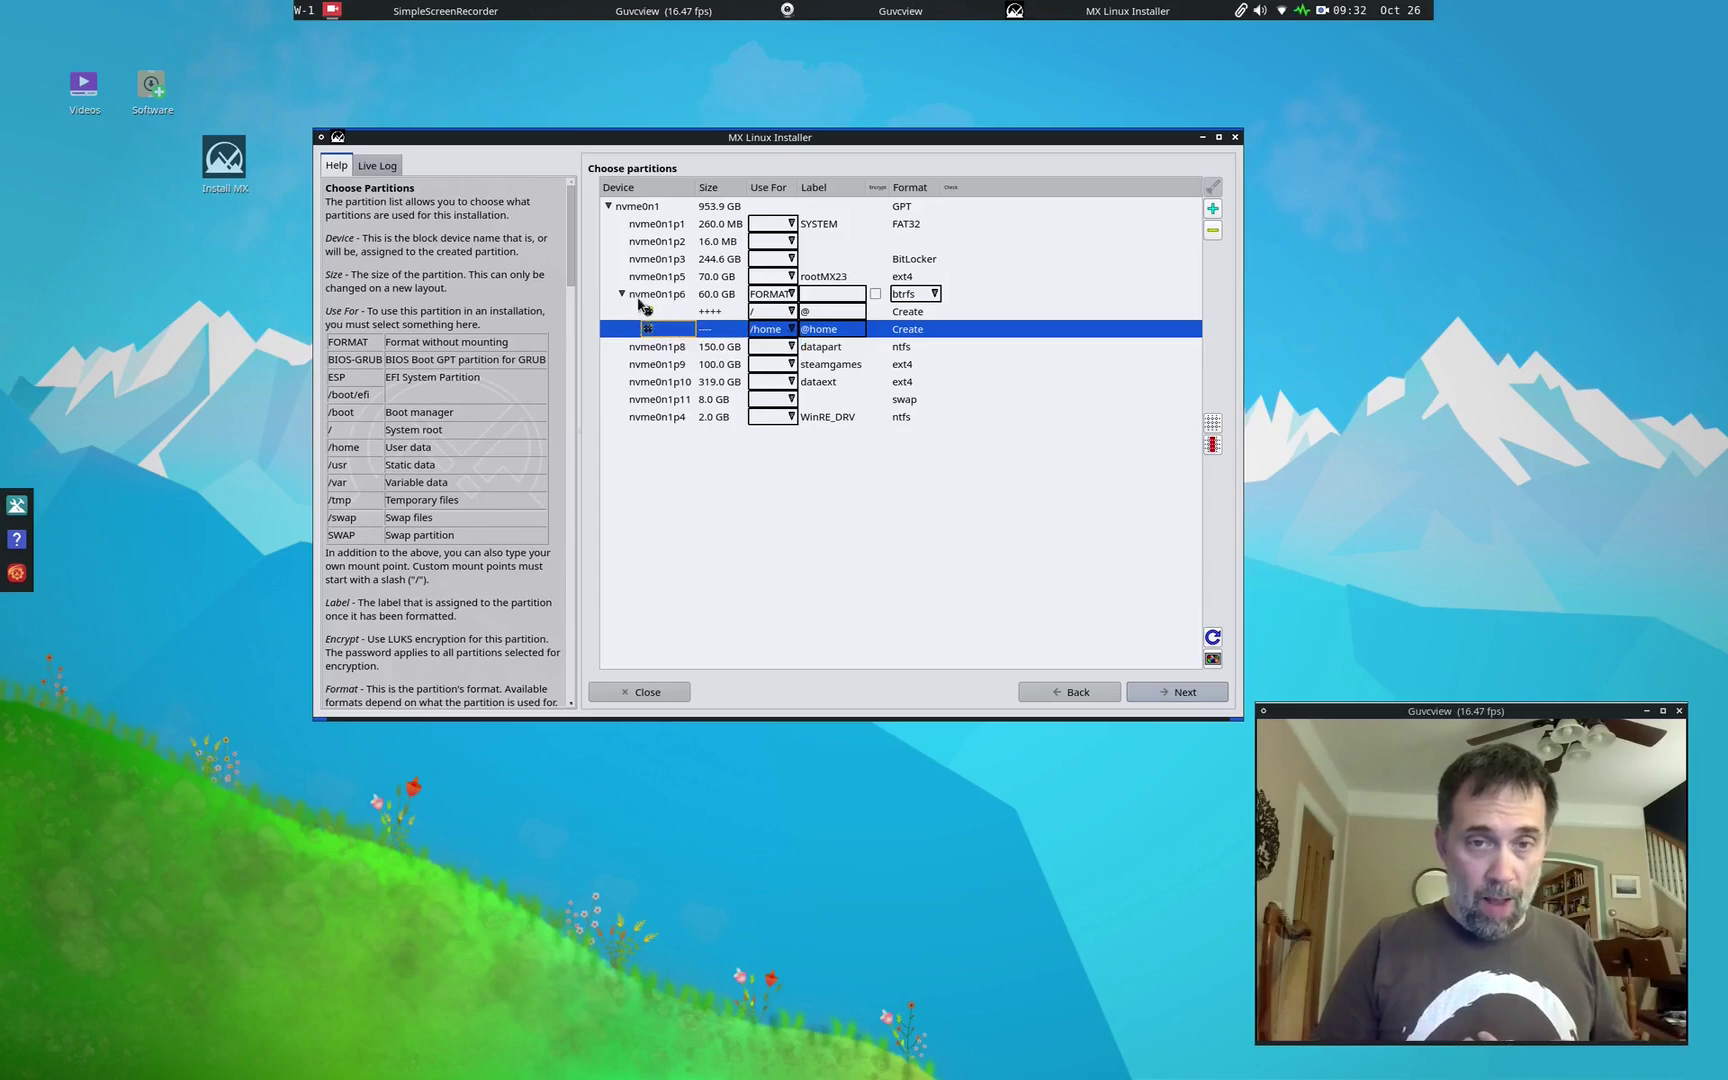
pyautogui.click(640, 299)
pyautogui.rightClick(640, 299)
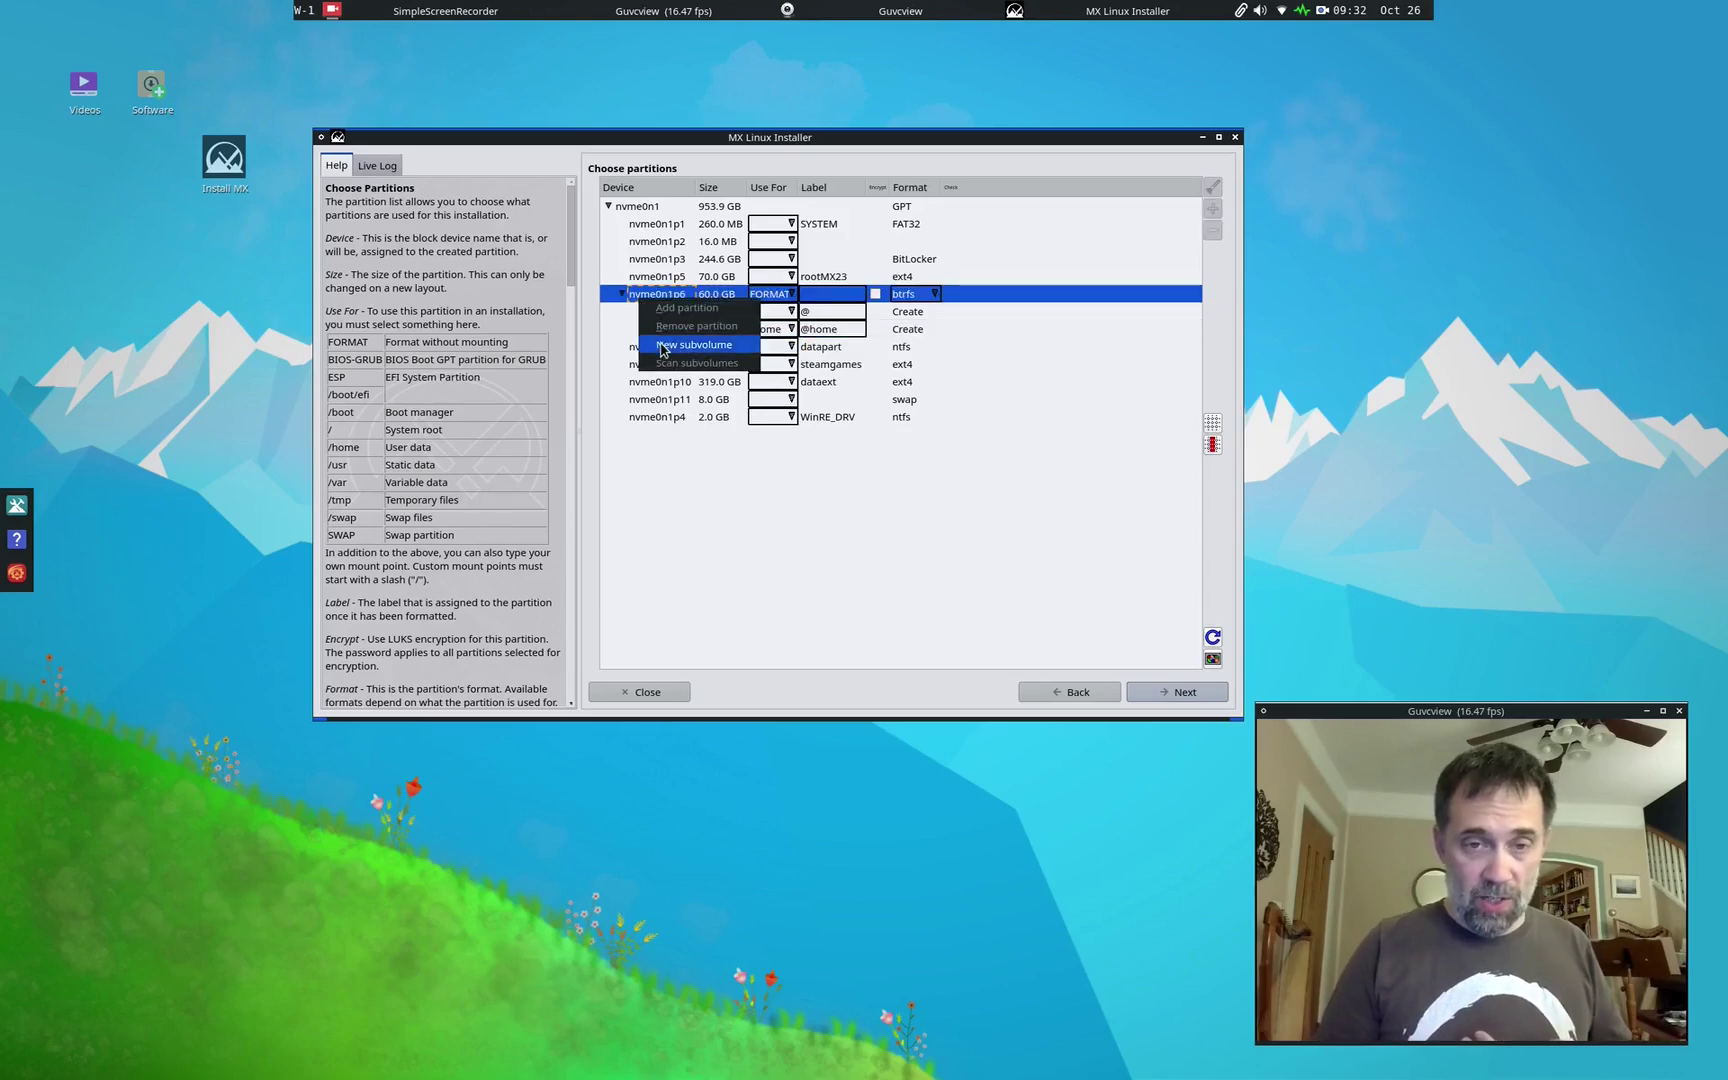
pyautogui.click(663, 348)
pyautogui.click(797, 347)
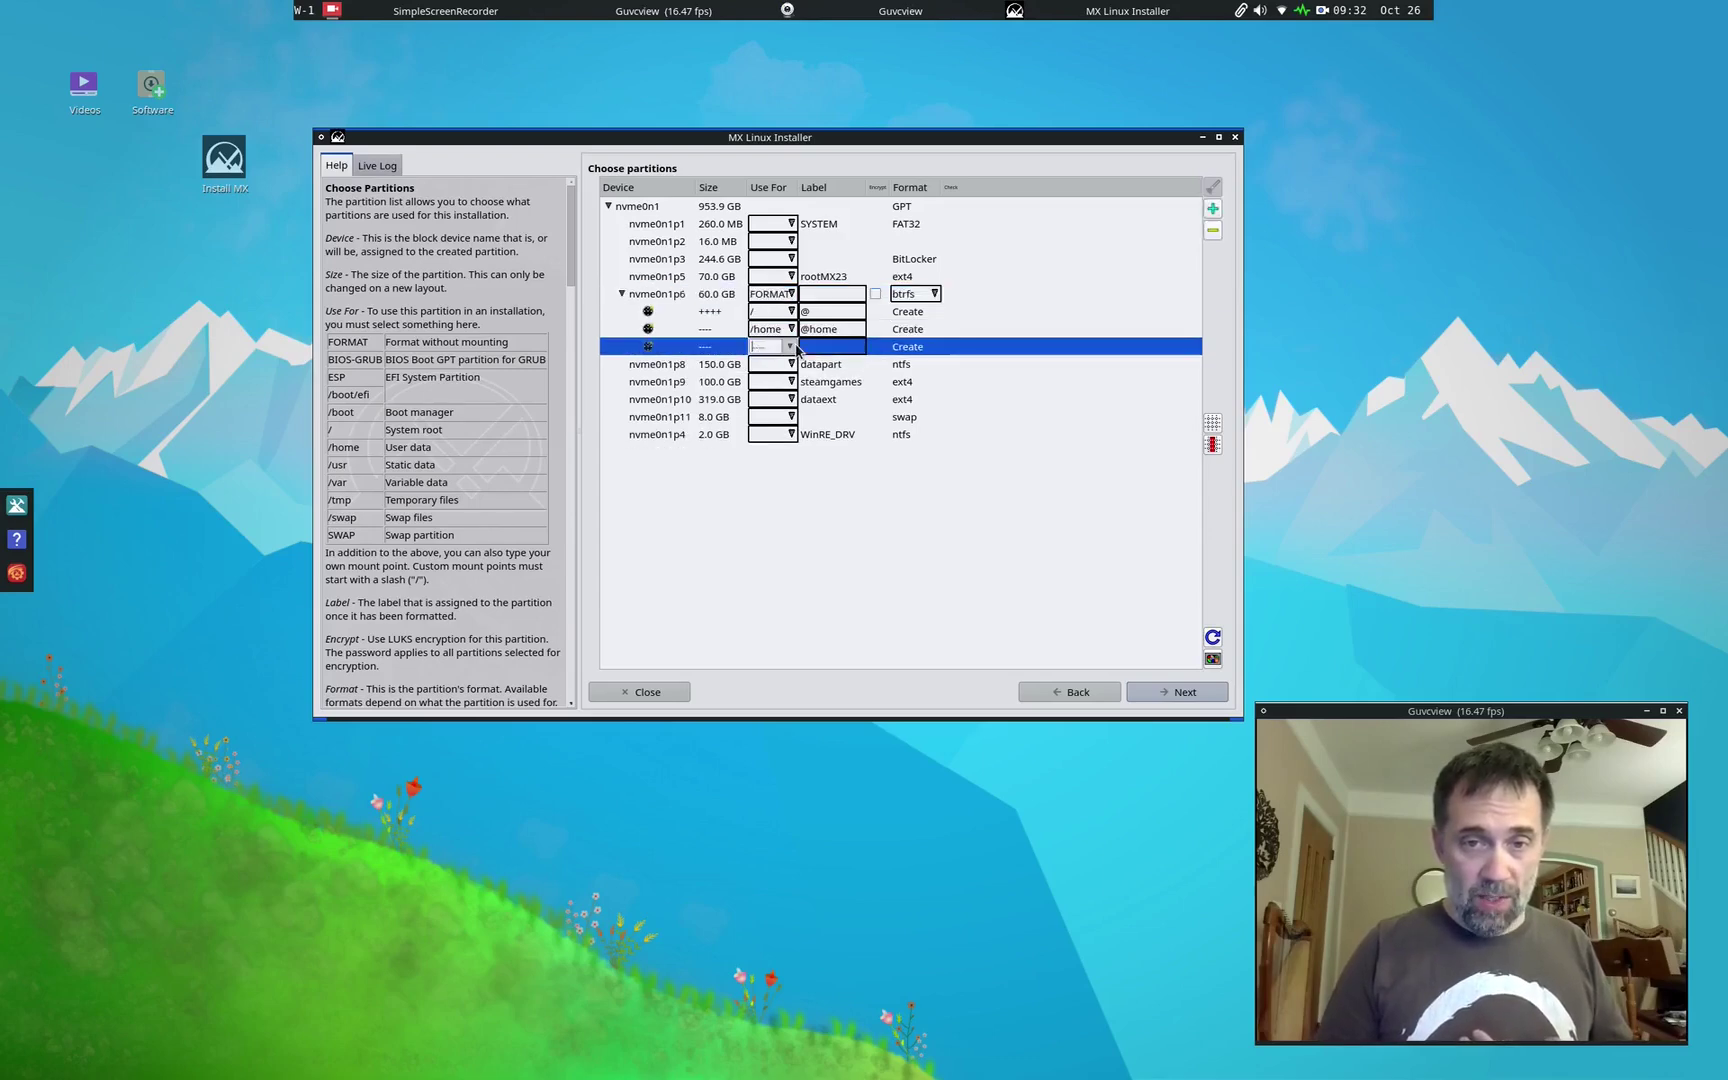
pyautogui.click(797, 347)
pyautogui.click(768, 439)
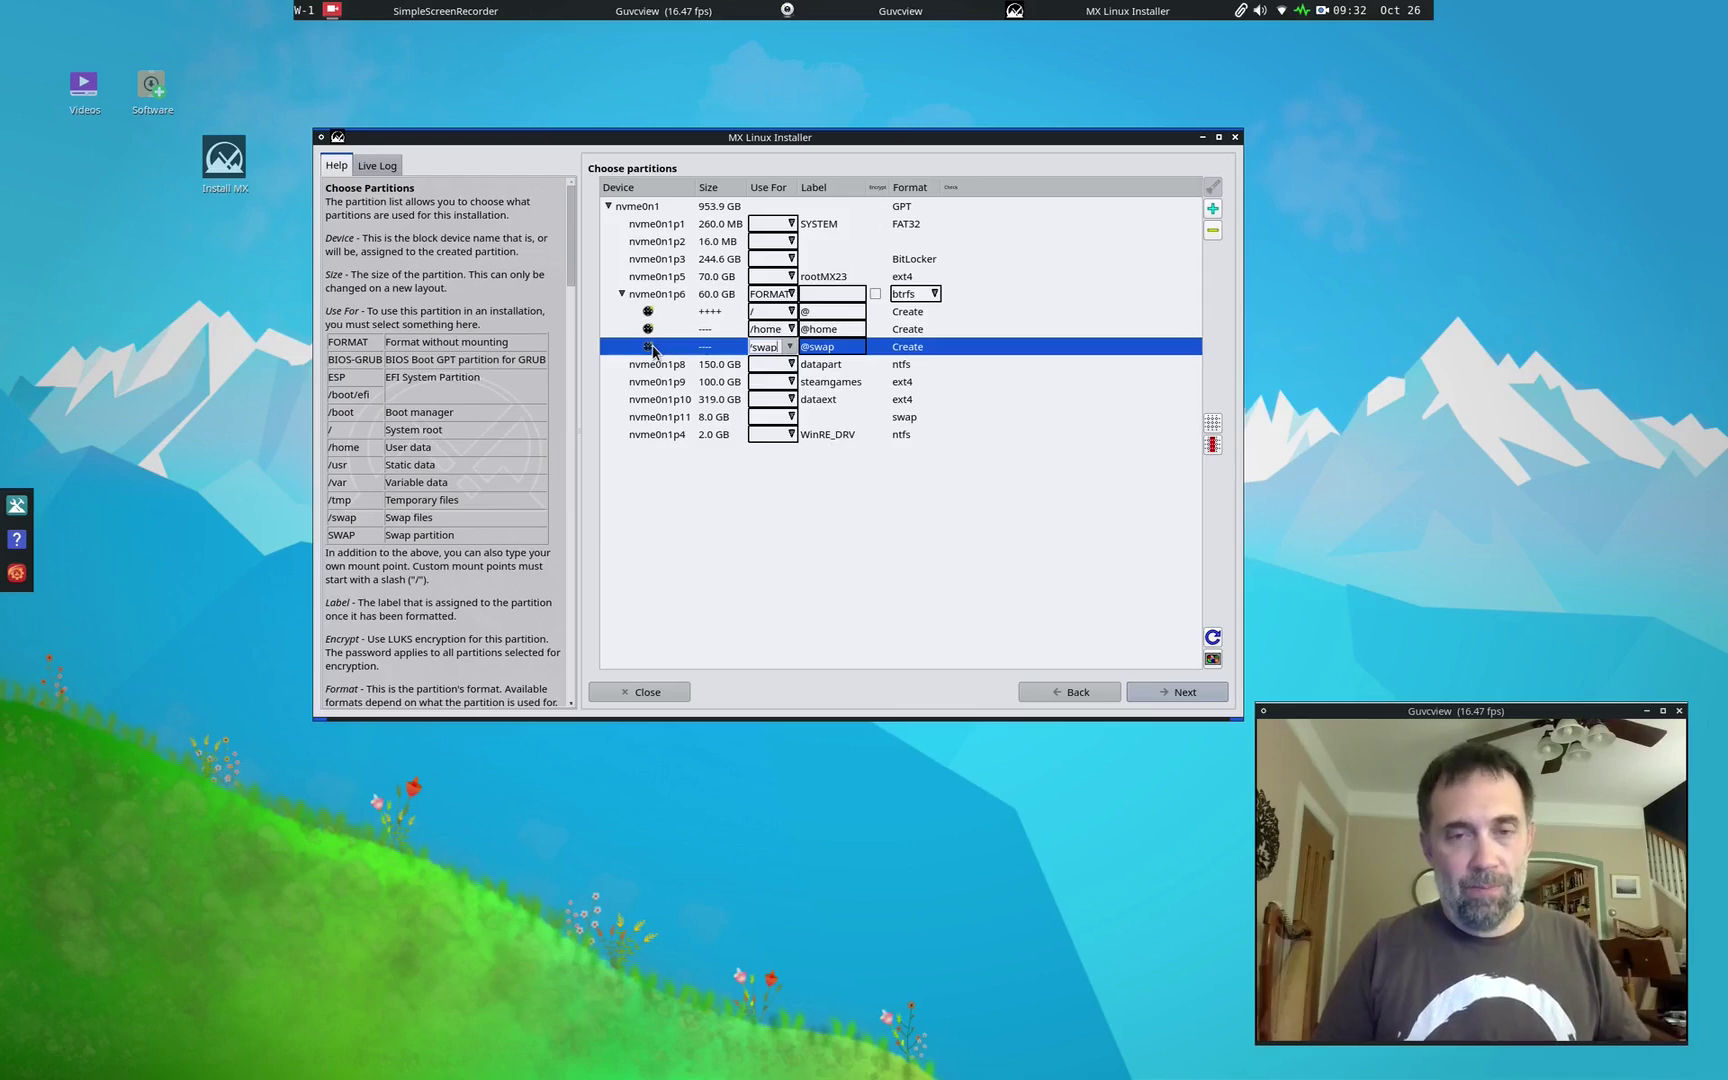
pyautogui.rightClick(652, 349)
pyautogui.click(688, 374)
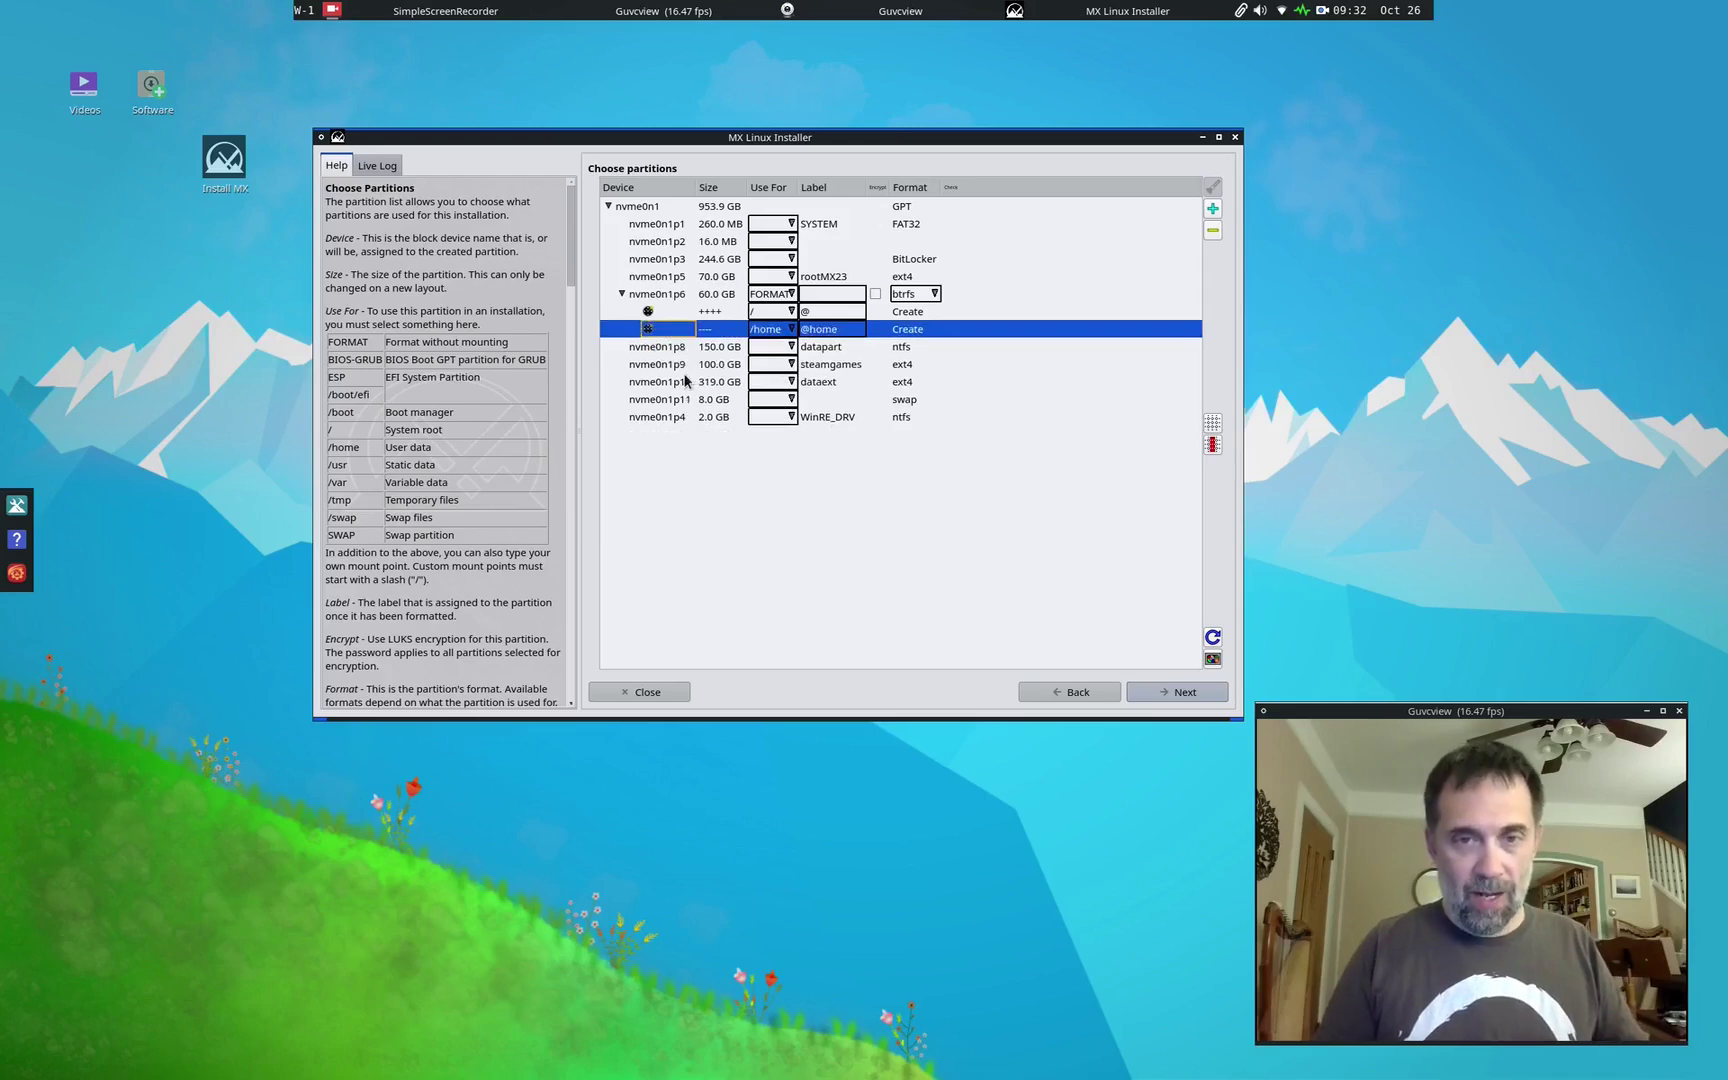
# Step: Use the 8 GB nvme0n1p11 as SWAP without reformatting, then continue
pyautogui.click(793, 400)
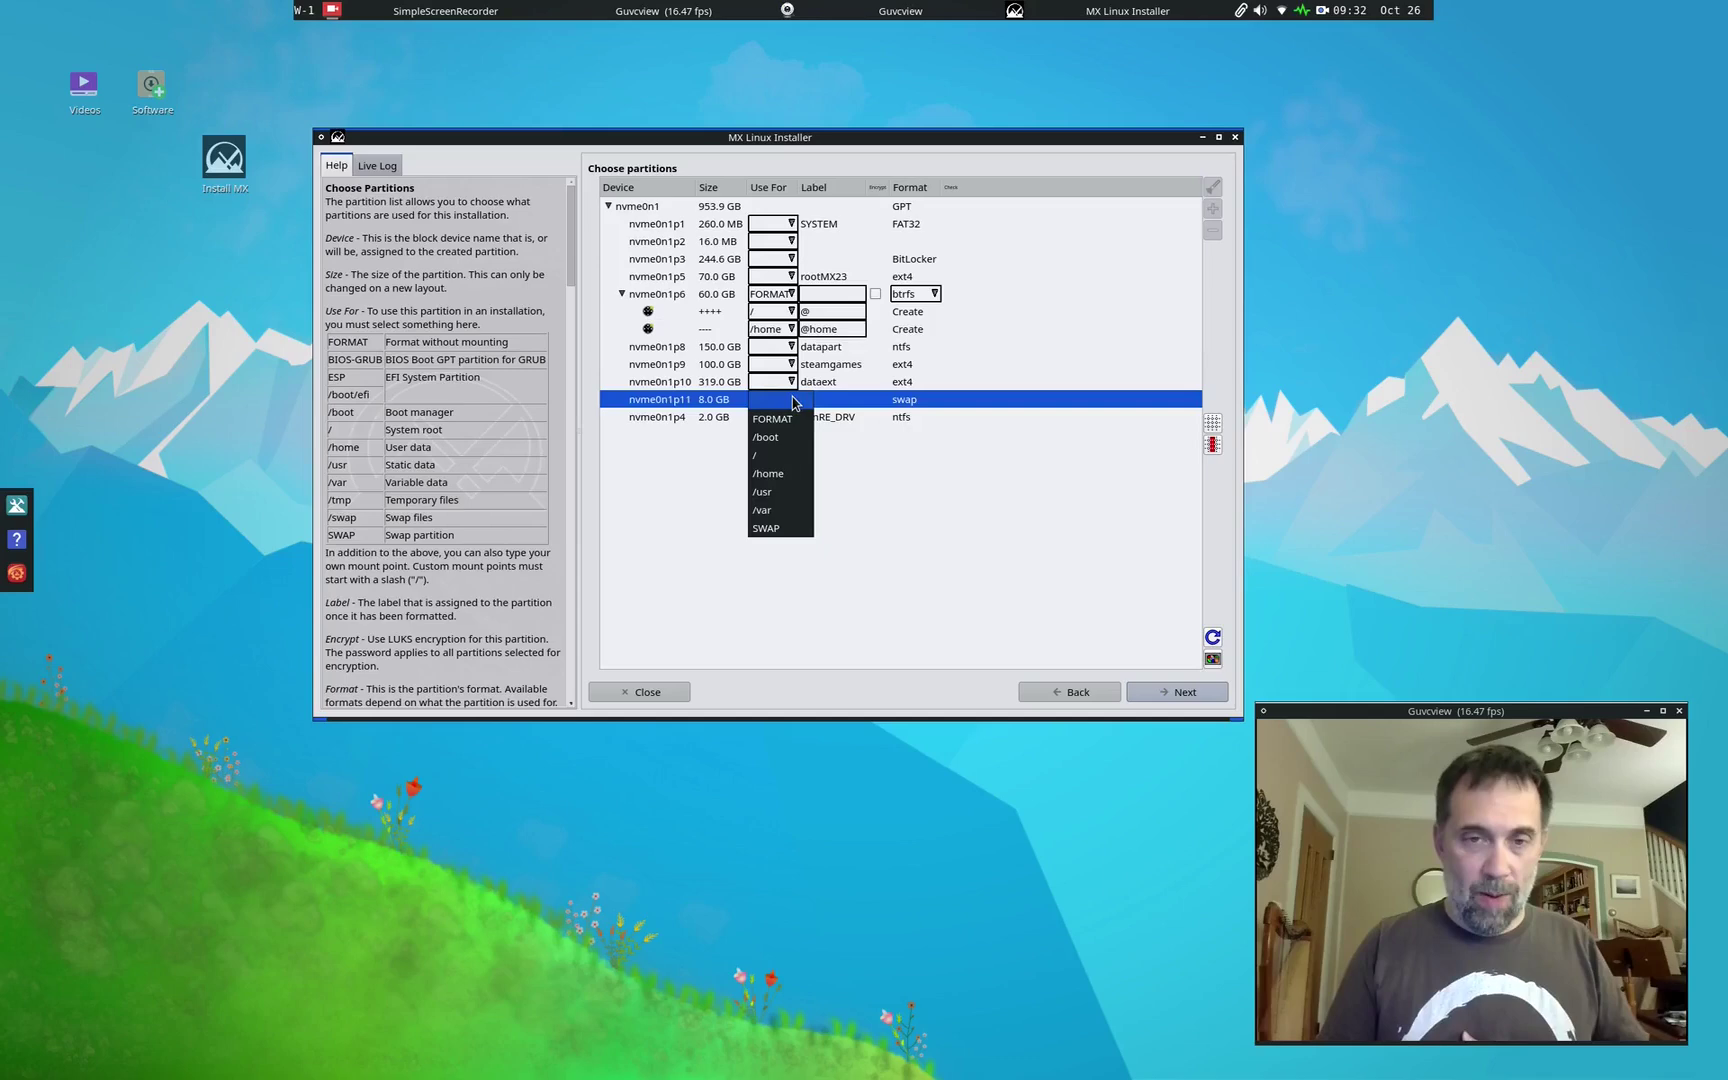
pyautogui.click(769, 529)
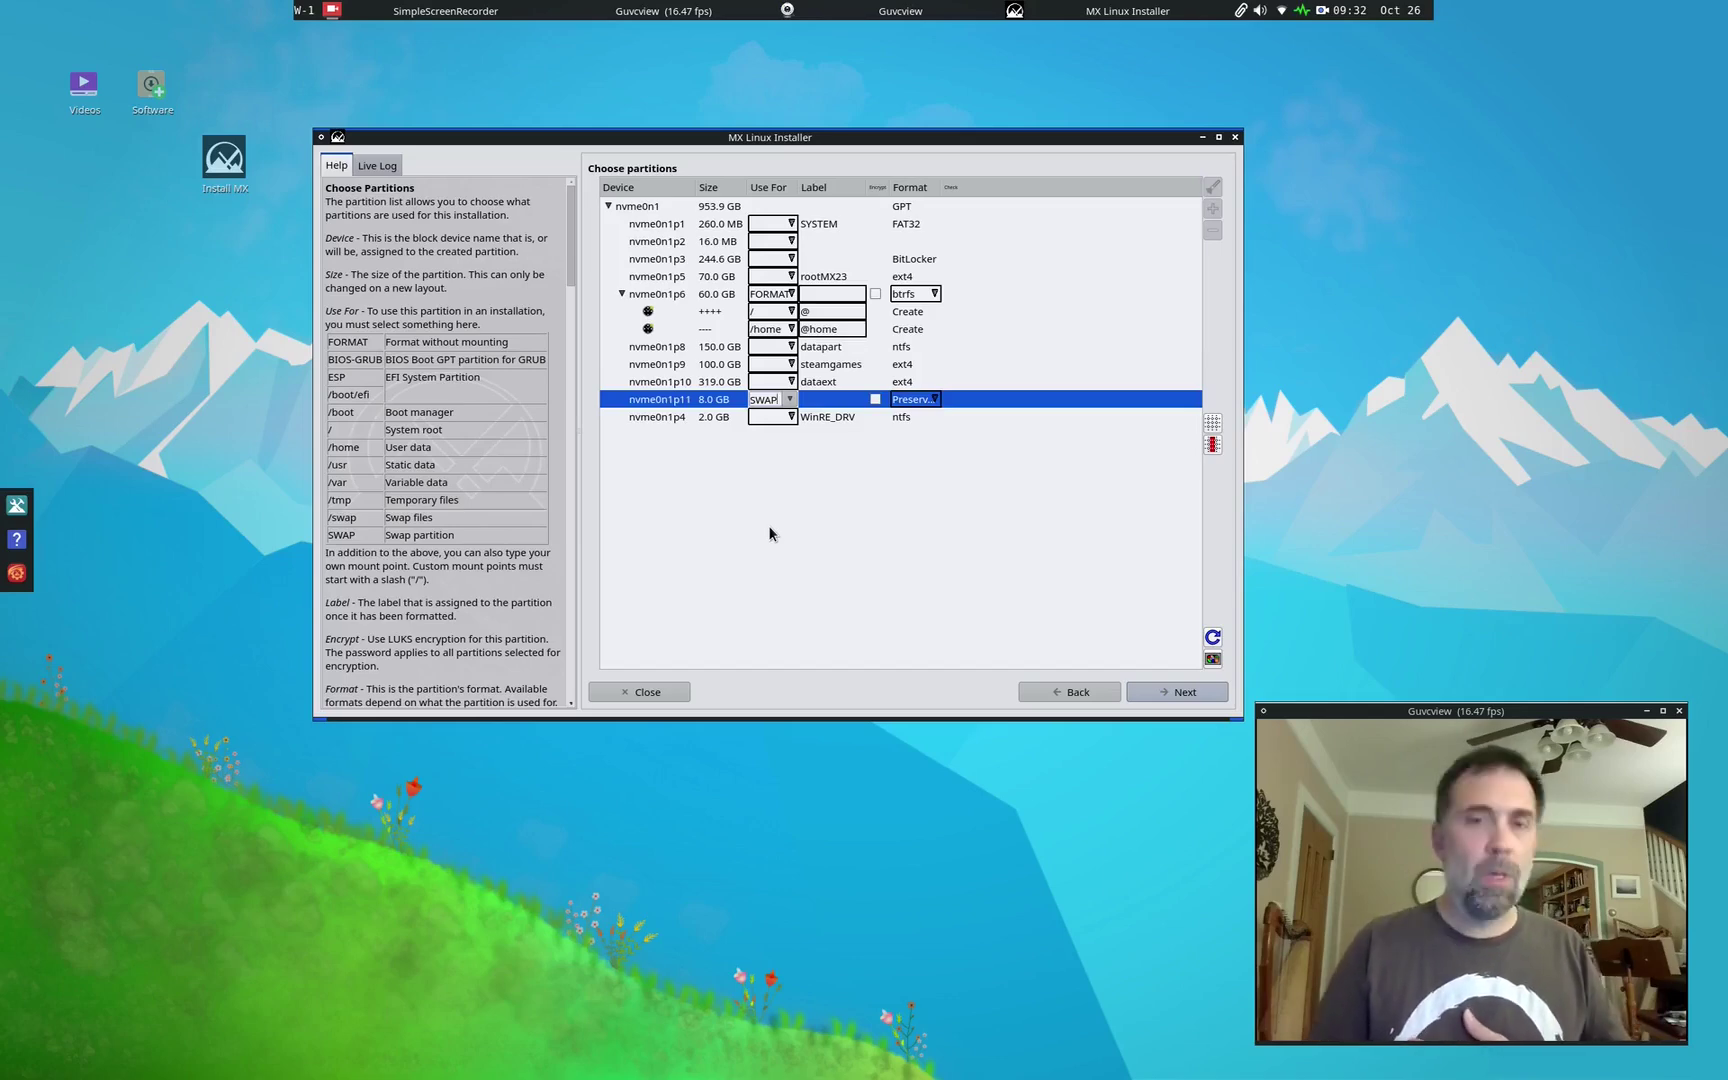
pyautogui.click(1164, 689)
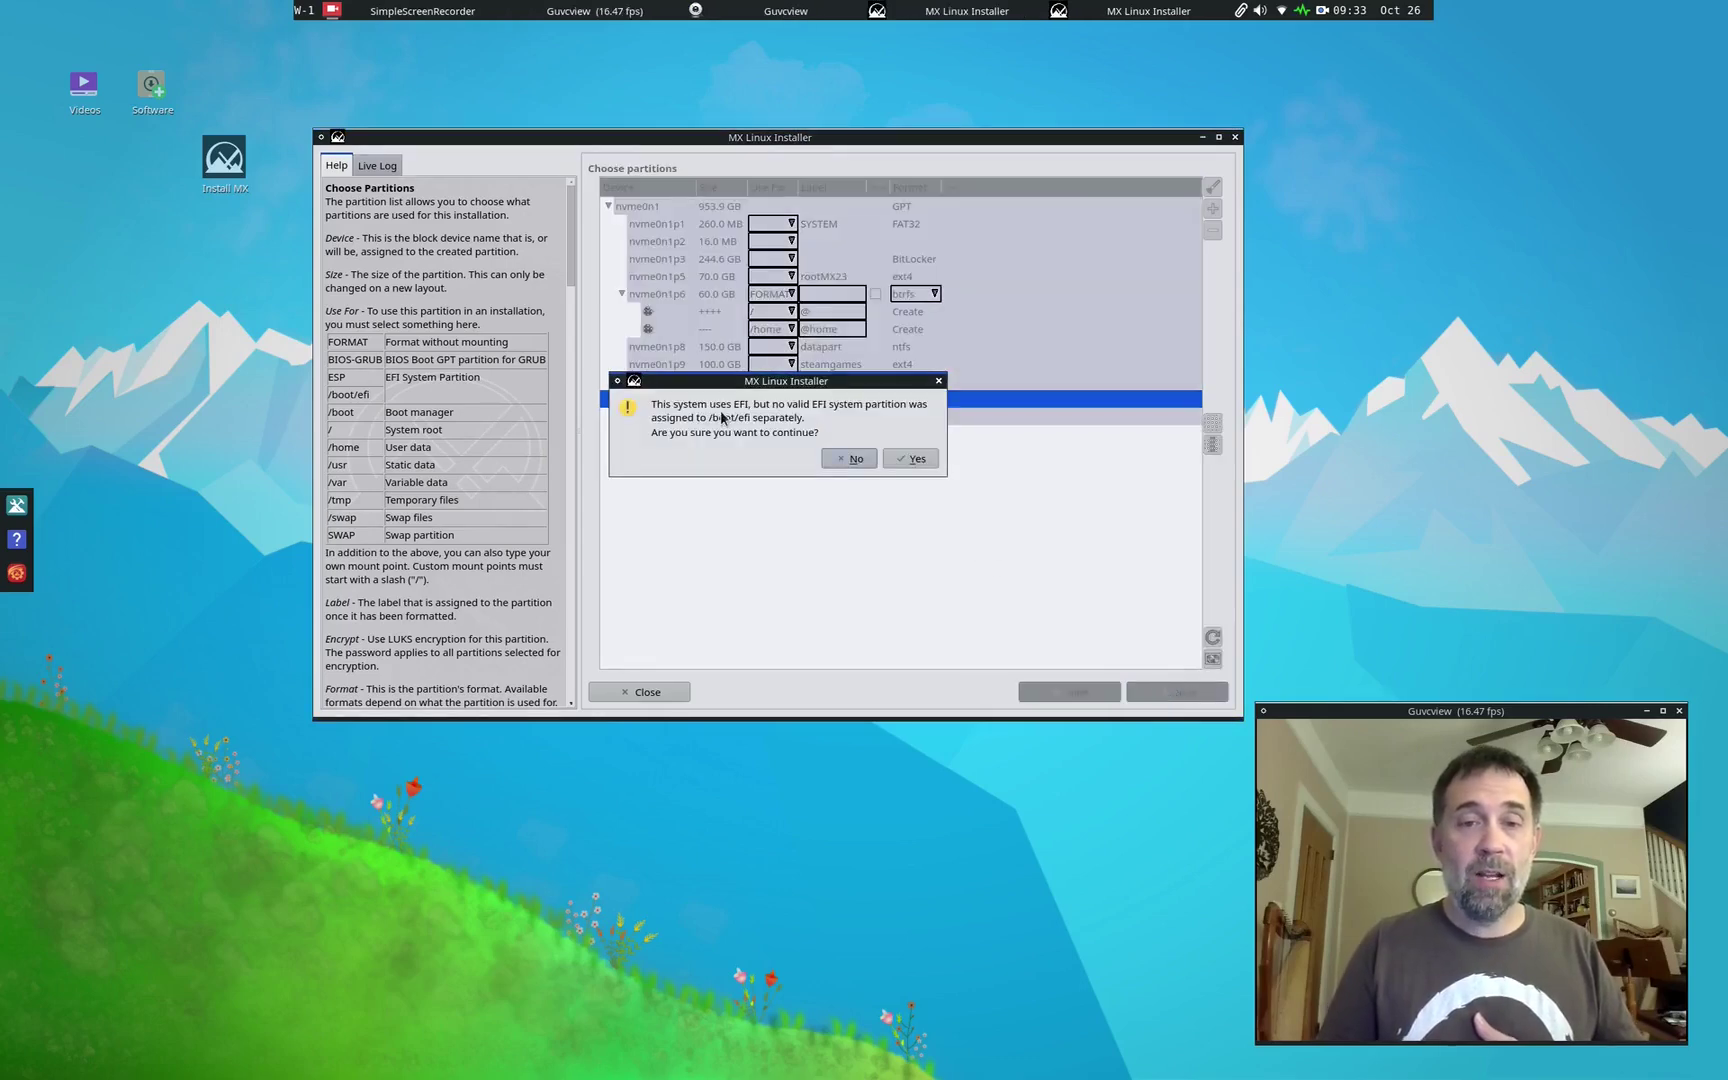
# Step: Decline the EFI warning, reuse the 260 MB nvme0n1p1 as ESP, and continue to confirmation
pyautogui.click(845, 459)
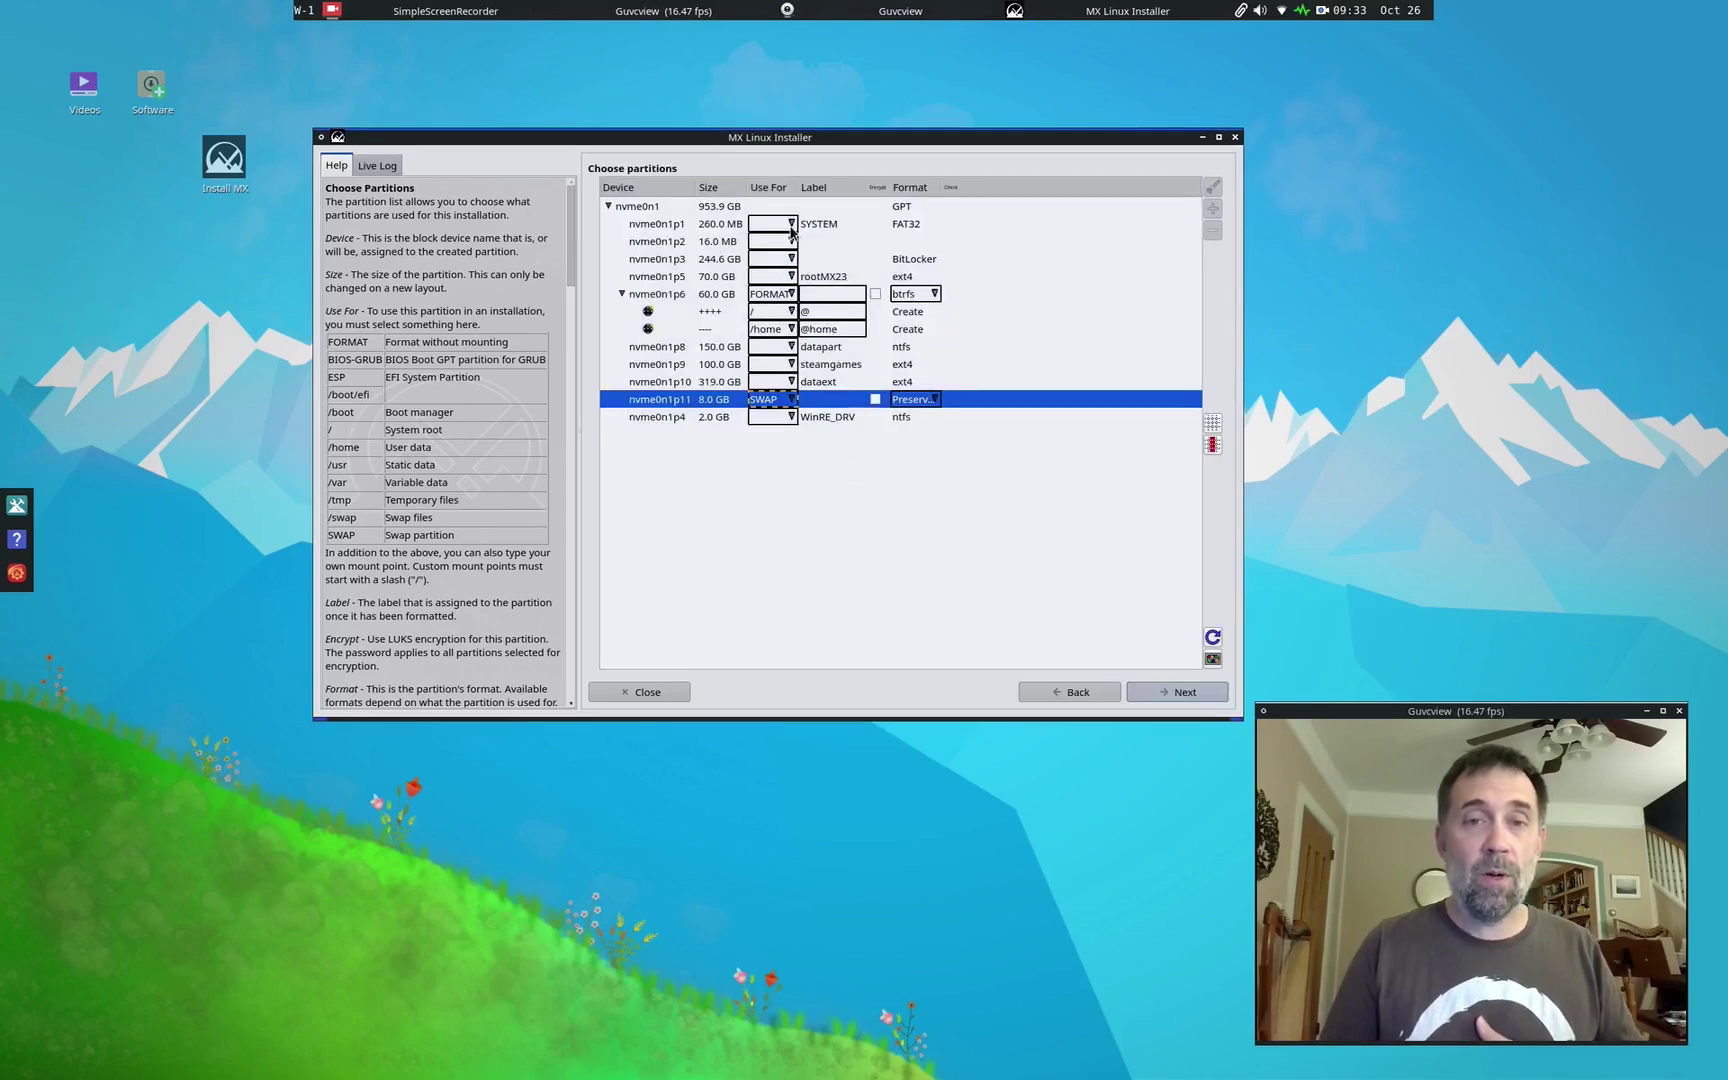
pyautogui.click(791, 229)
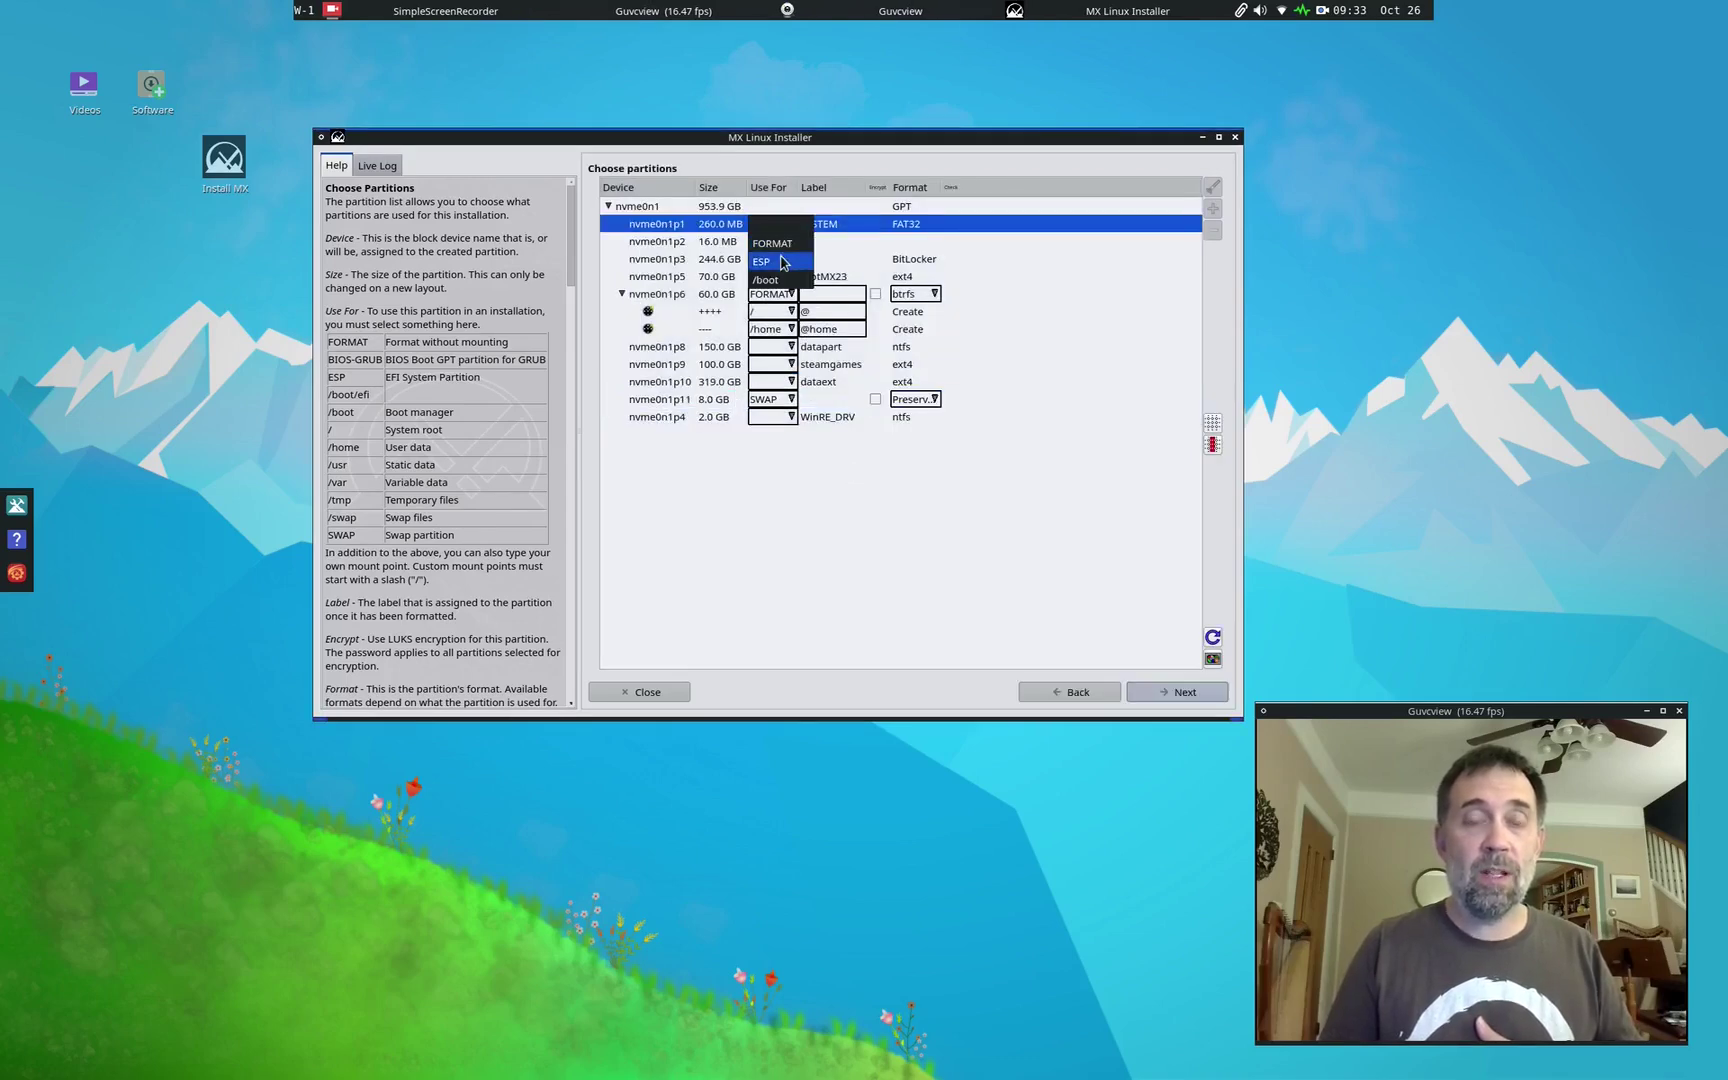
pyautogui.click(783, 262)
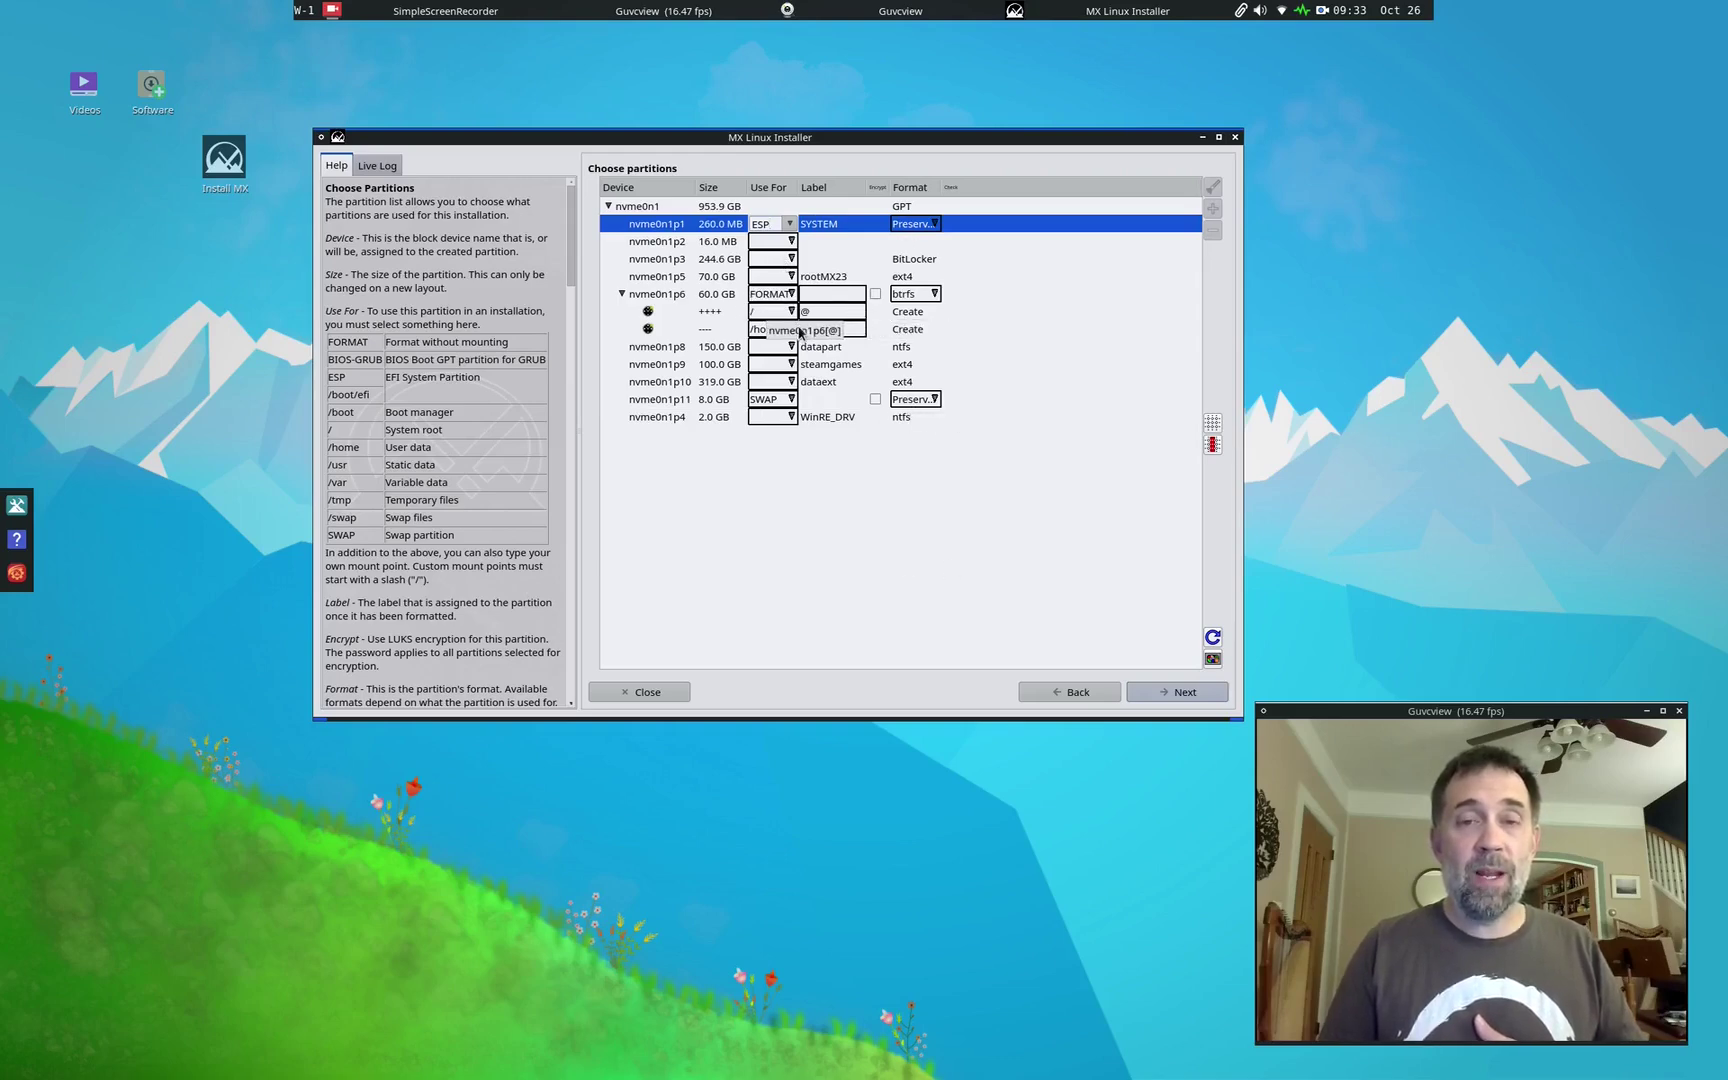
pyautogui.click(1164, 689)
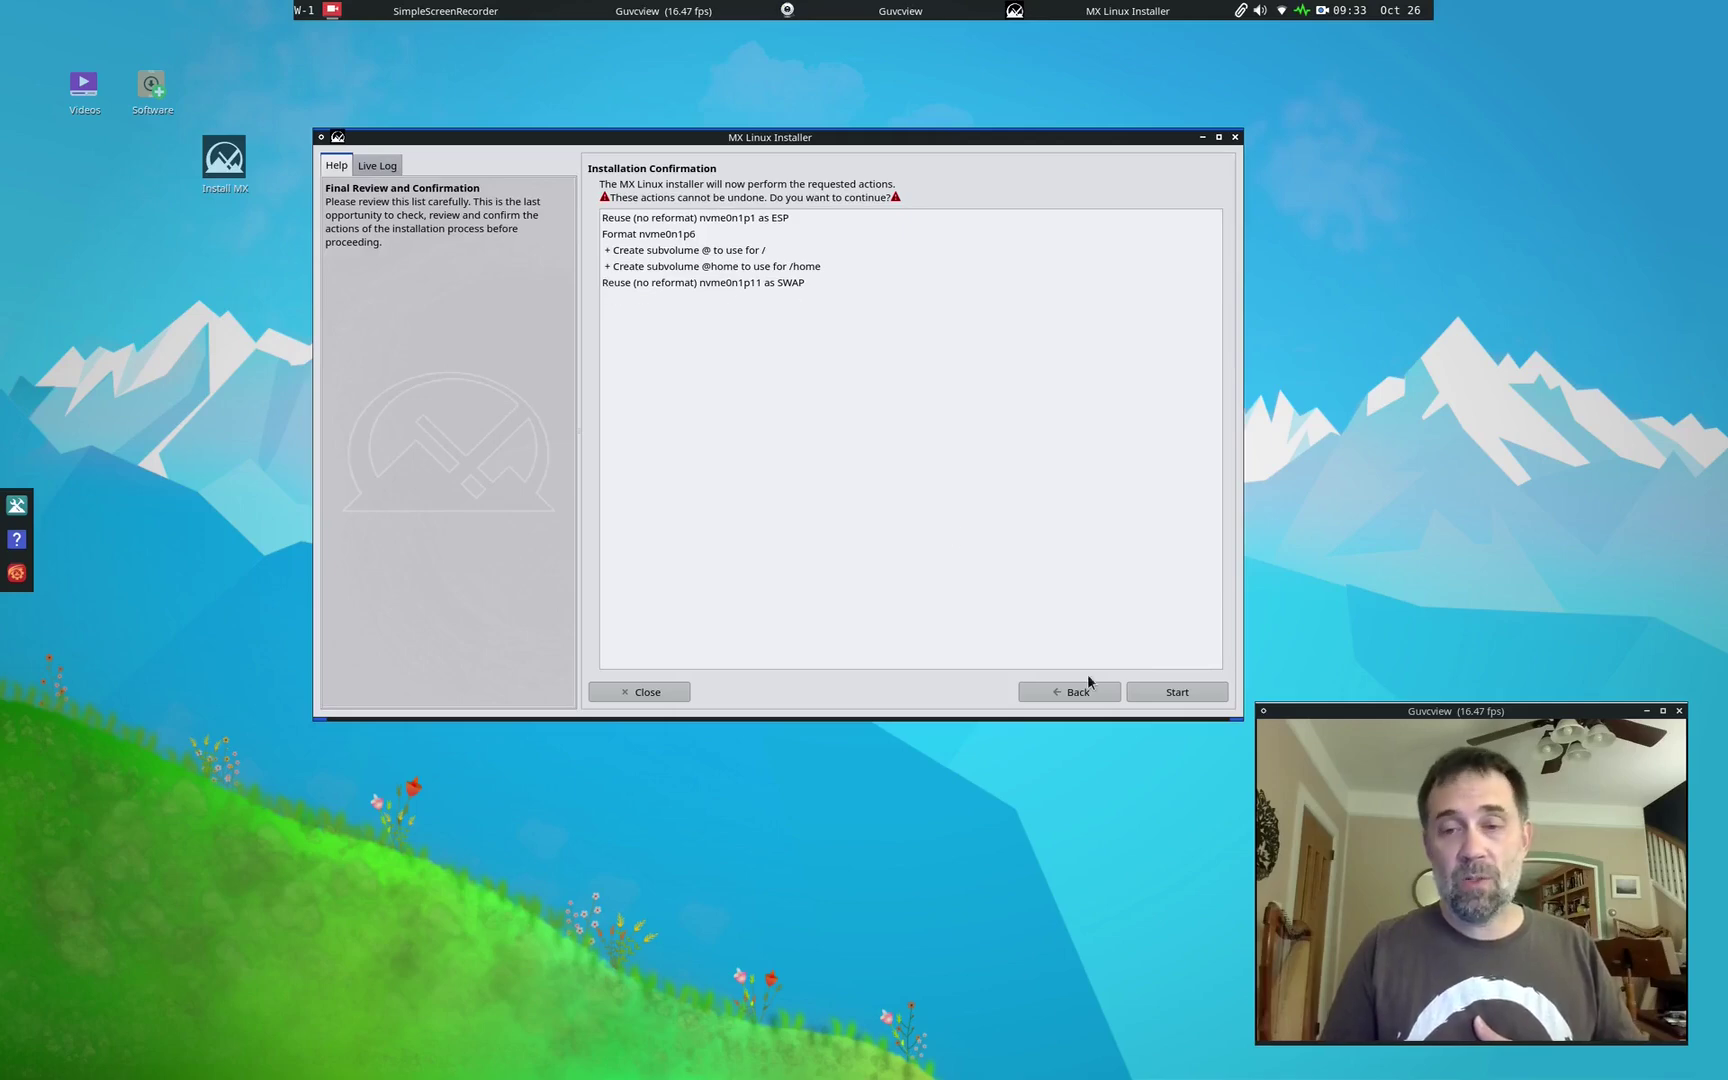
# Step: Start the installation and accept the default GRUB and swap options
pyautogui.click(1160, 697)
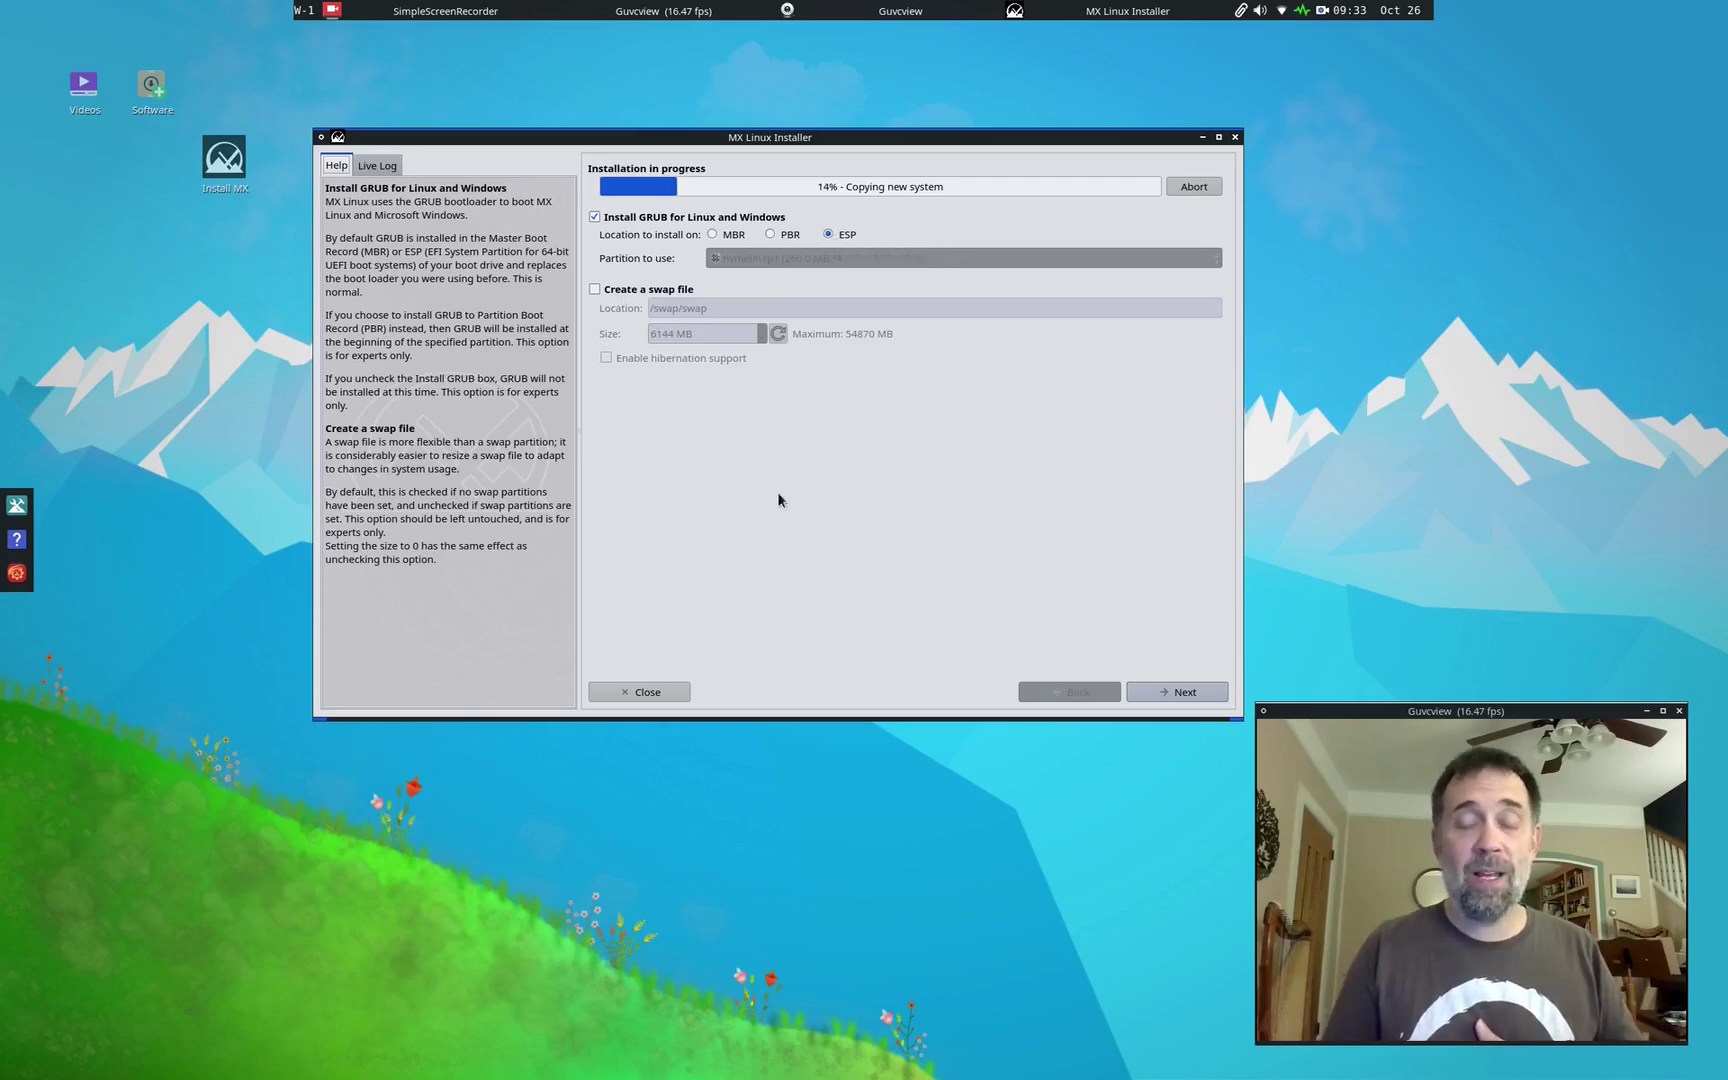
pyautogui.click(1174, 692)
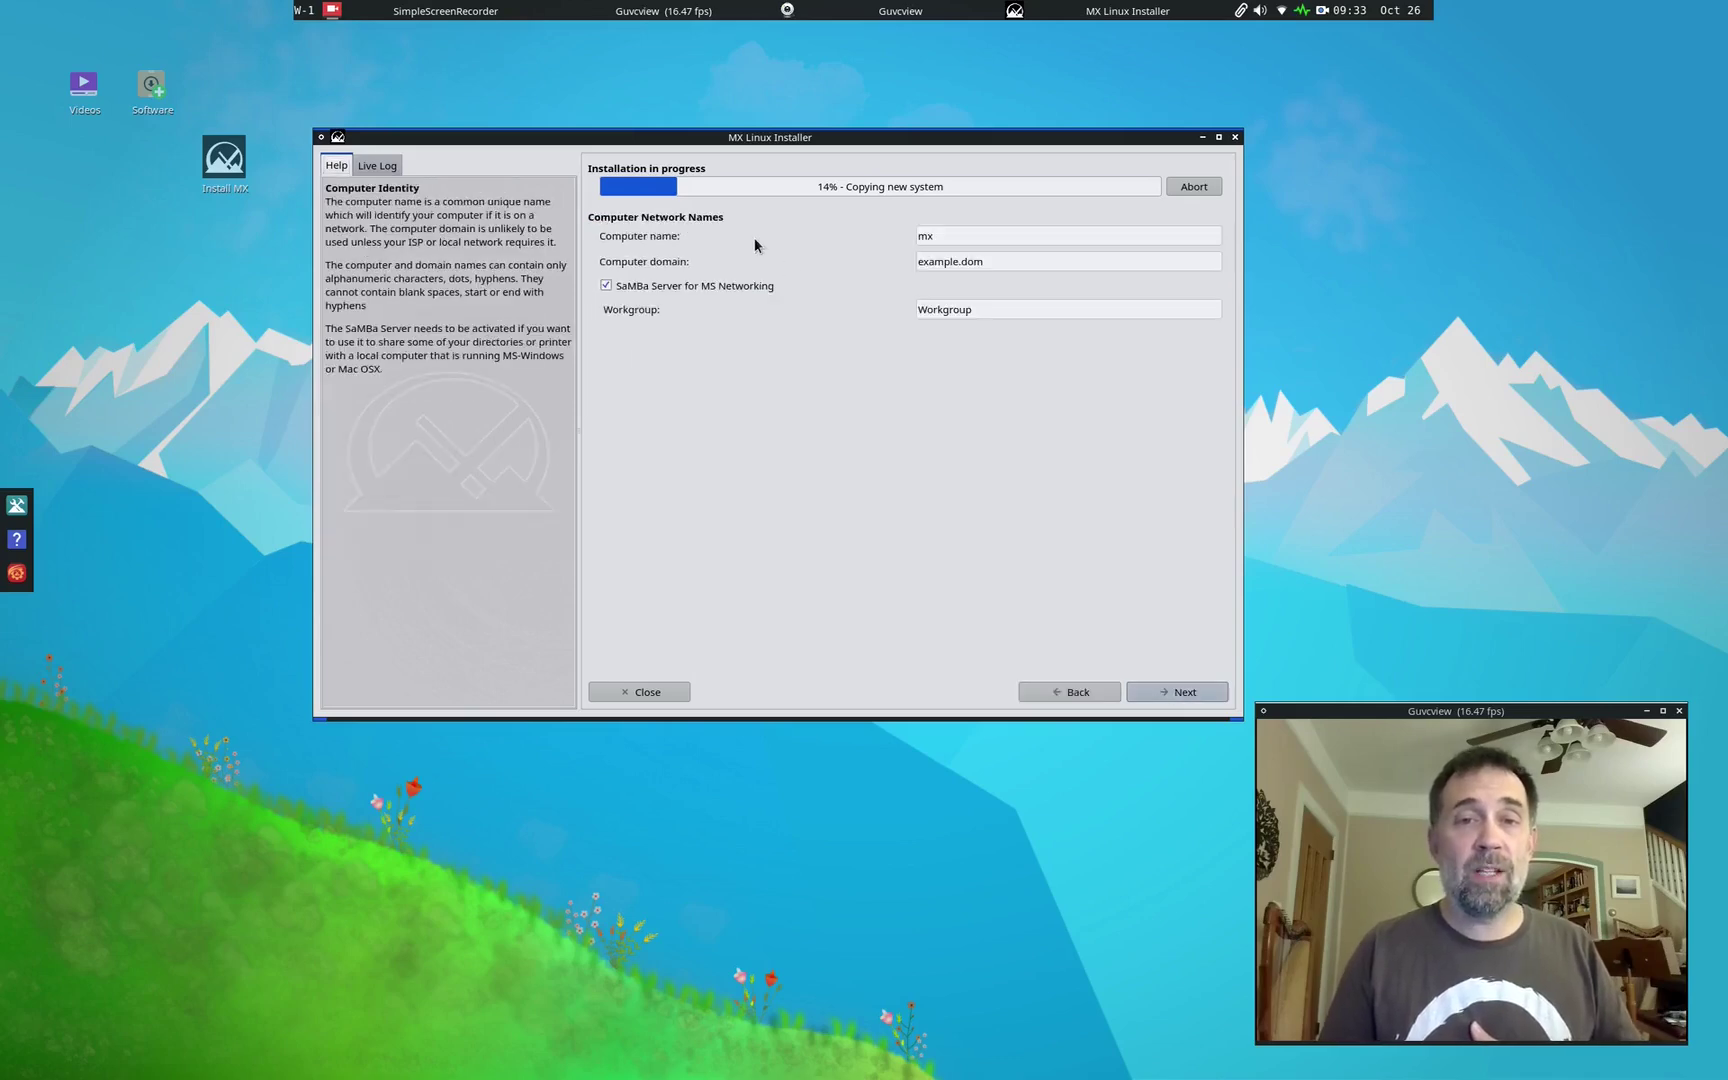
# Step: Turn off Samba, name the computer mx23fluxbox, and keep the default locale and clock settings
pyautogui.click(646, 287)
pyautogui.click(985, 240)
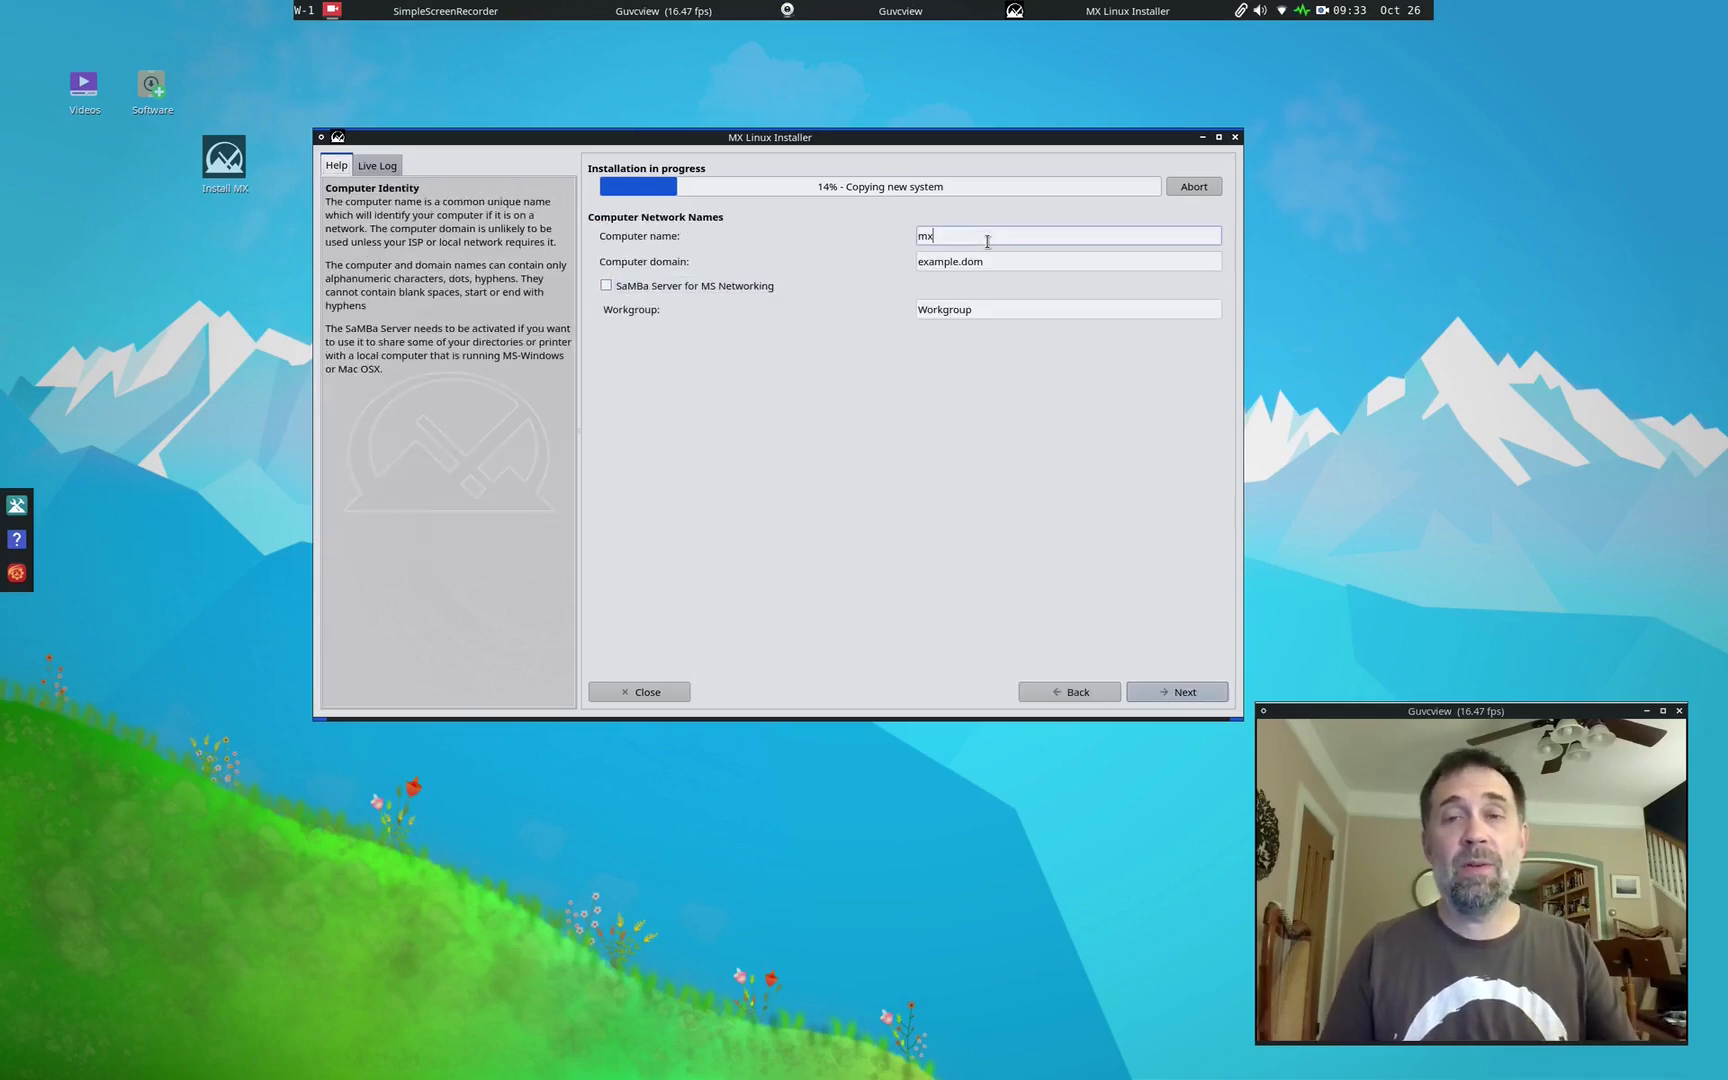
pyautogui.write('23b')
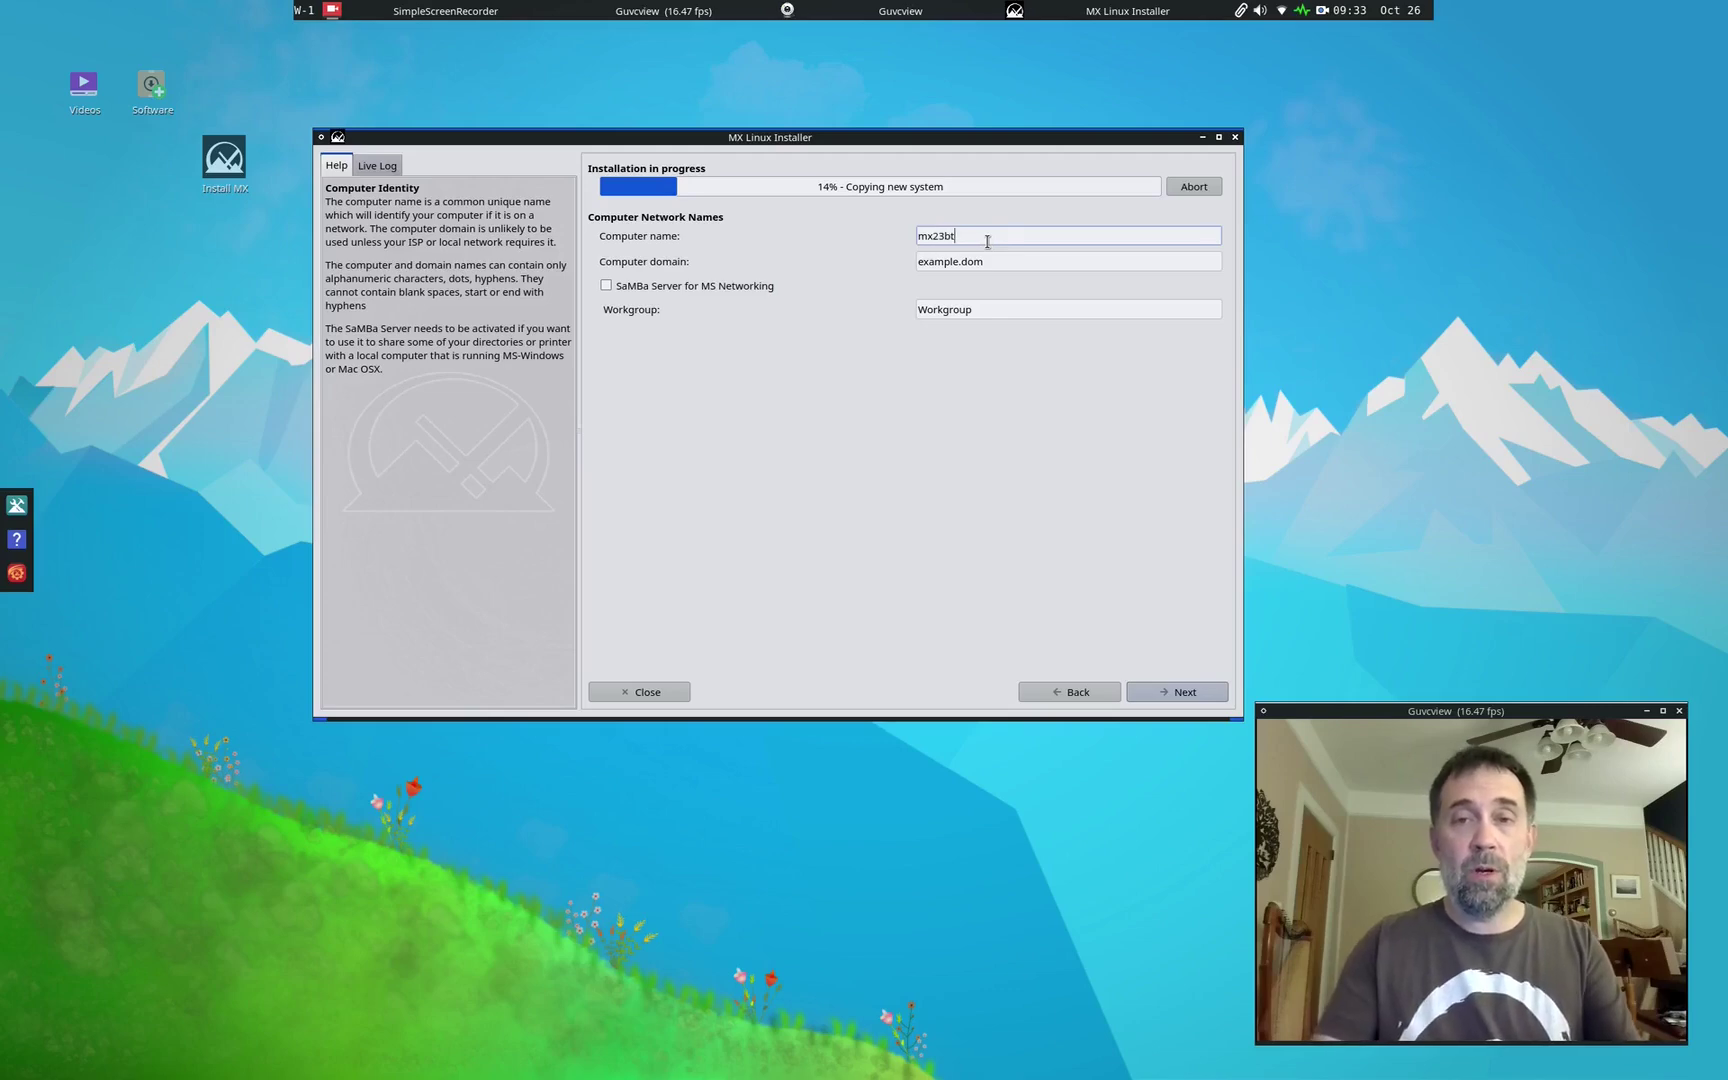
pyautogui.press('BackSpace')
pyautogui.write('fluxbox')
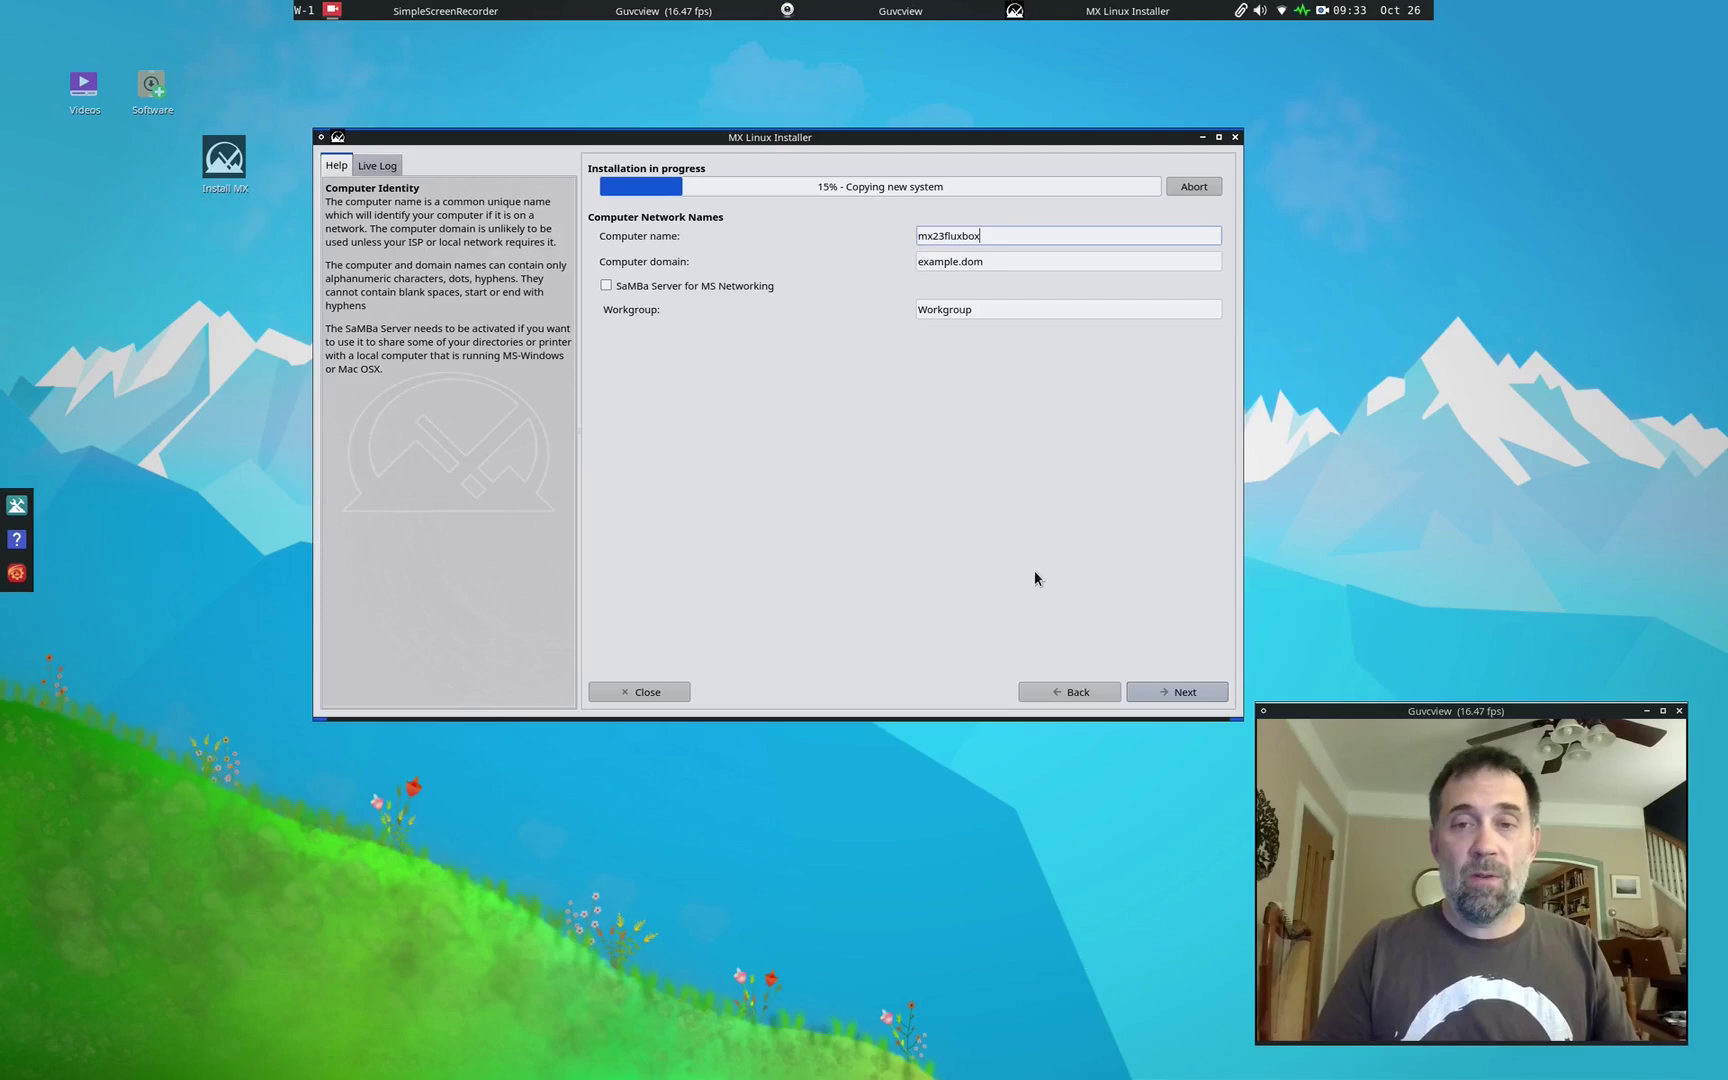
pyautogui.click(1157, 690)
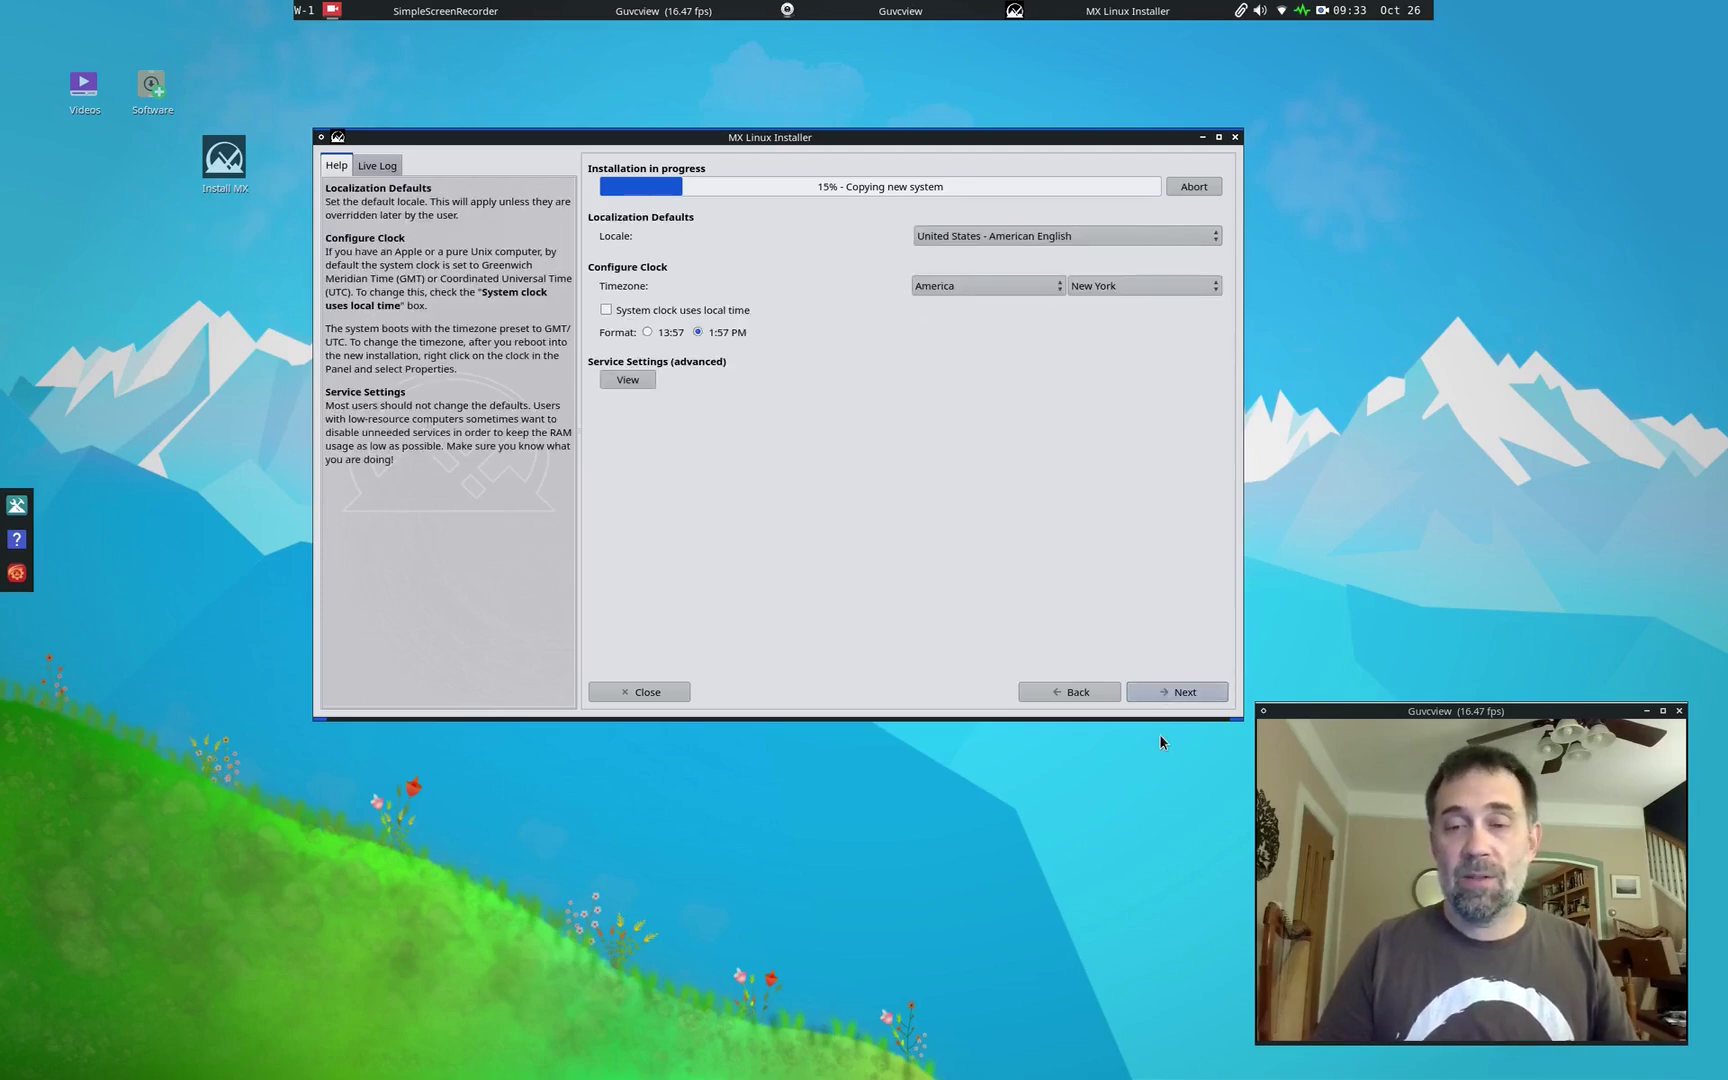
pyautogui.click(1176, 693)
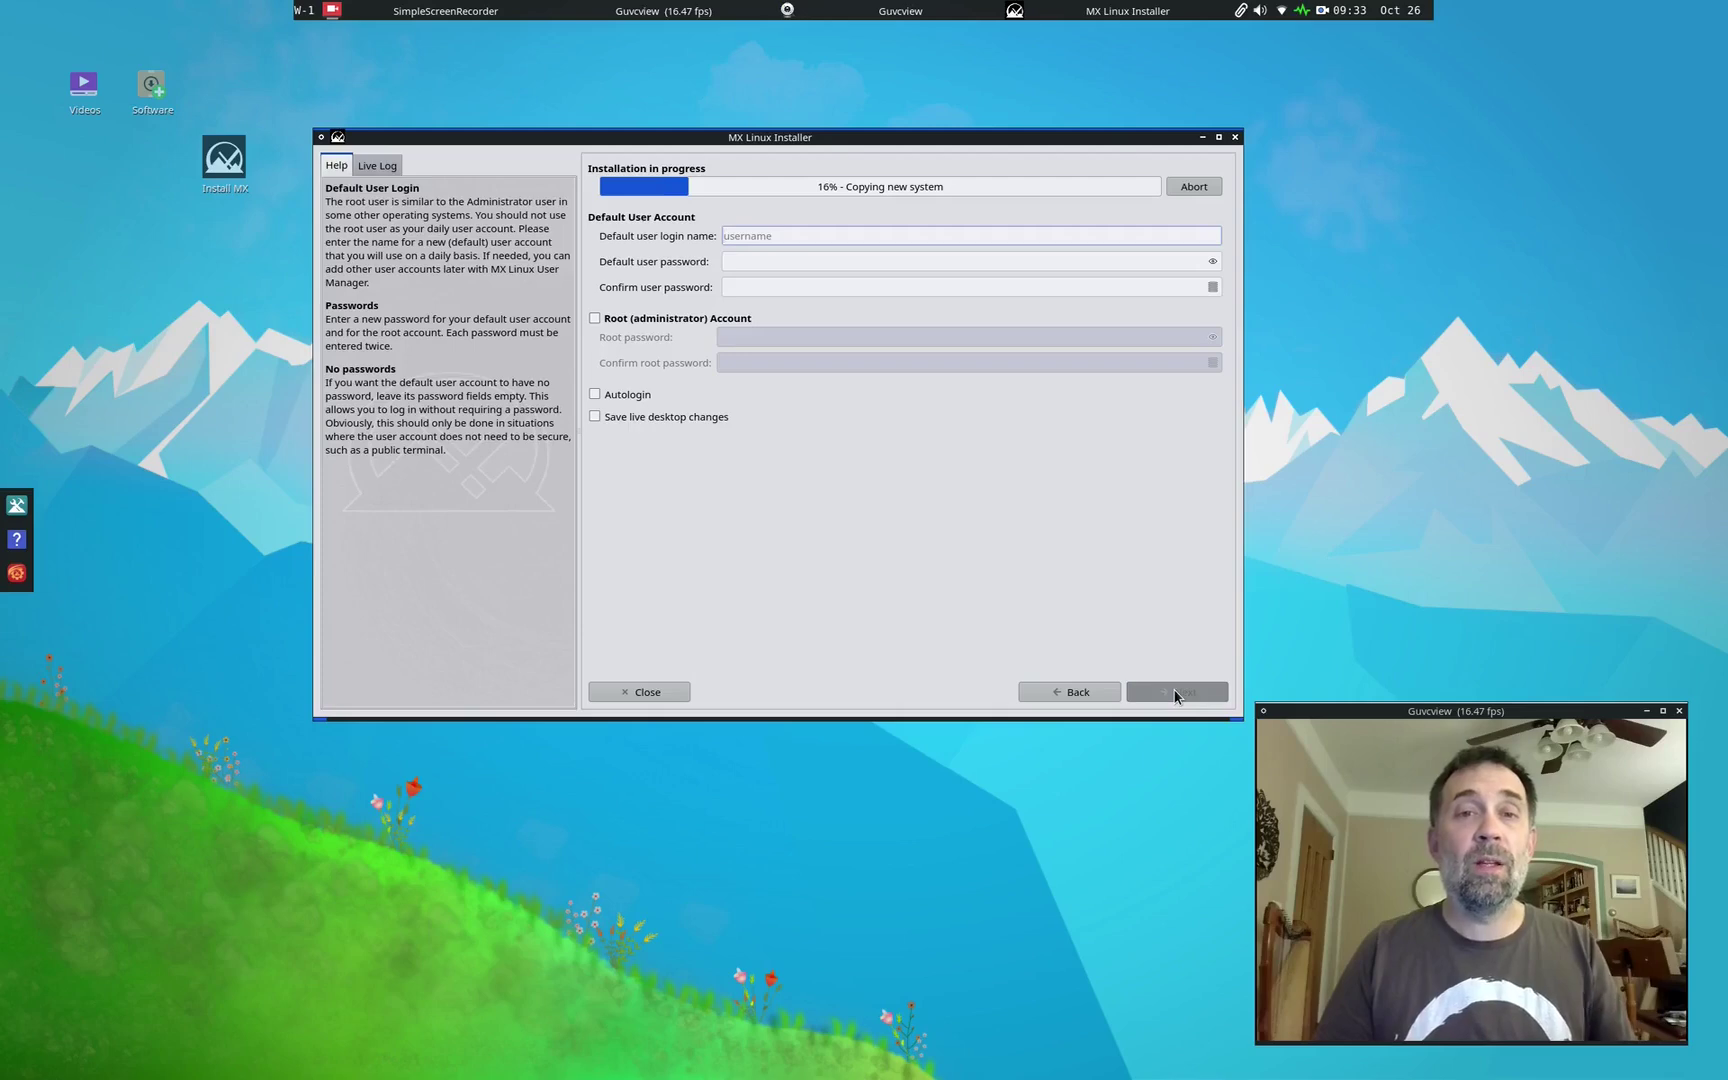
# Step: Enter the default user's login name and password twice, and enable autologin
pyautogui.write('dolphin')
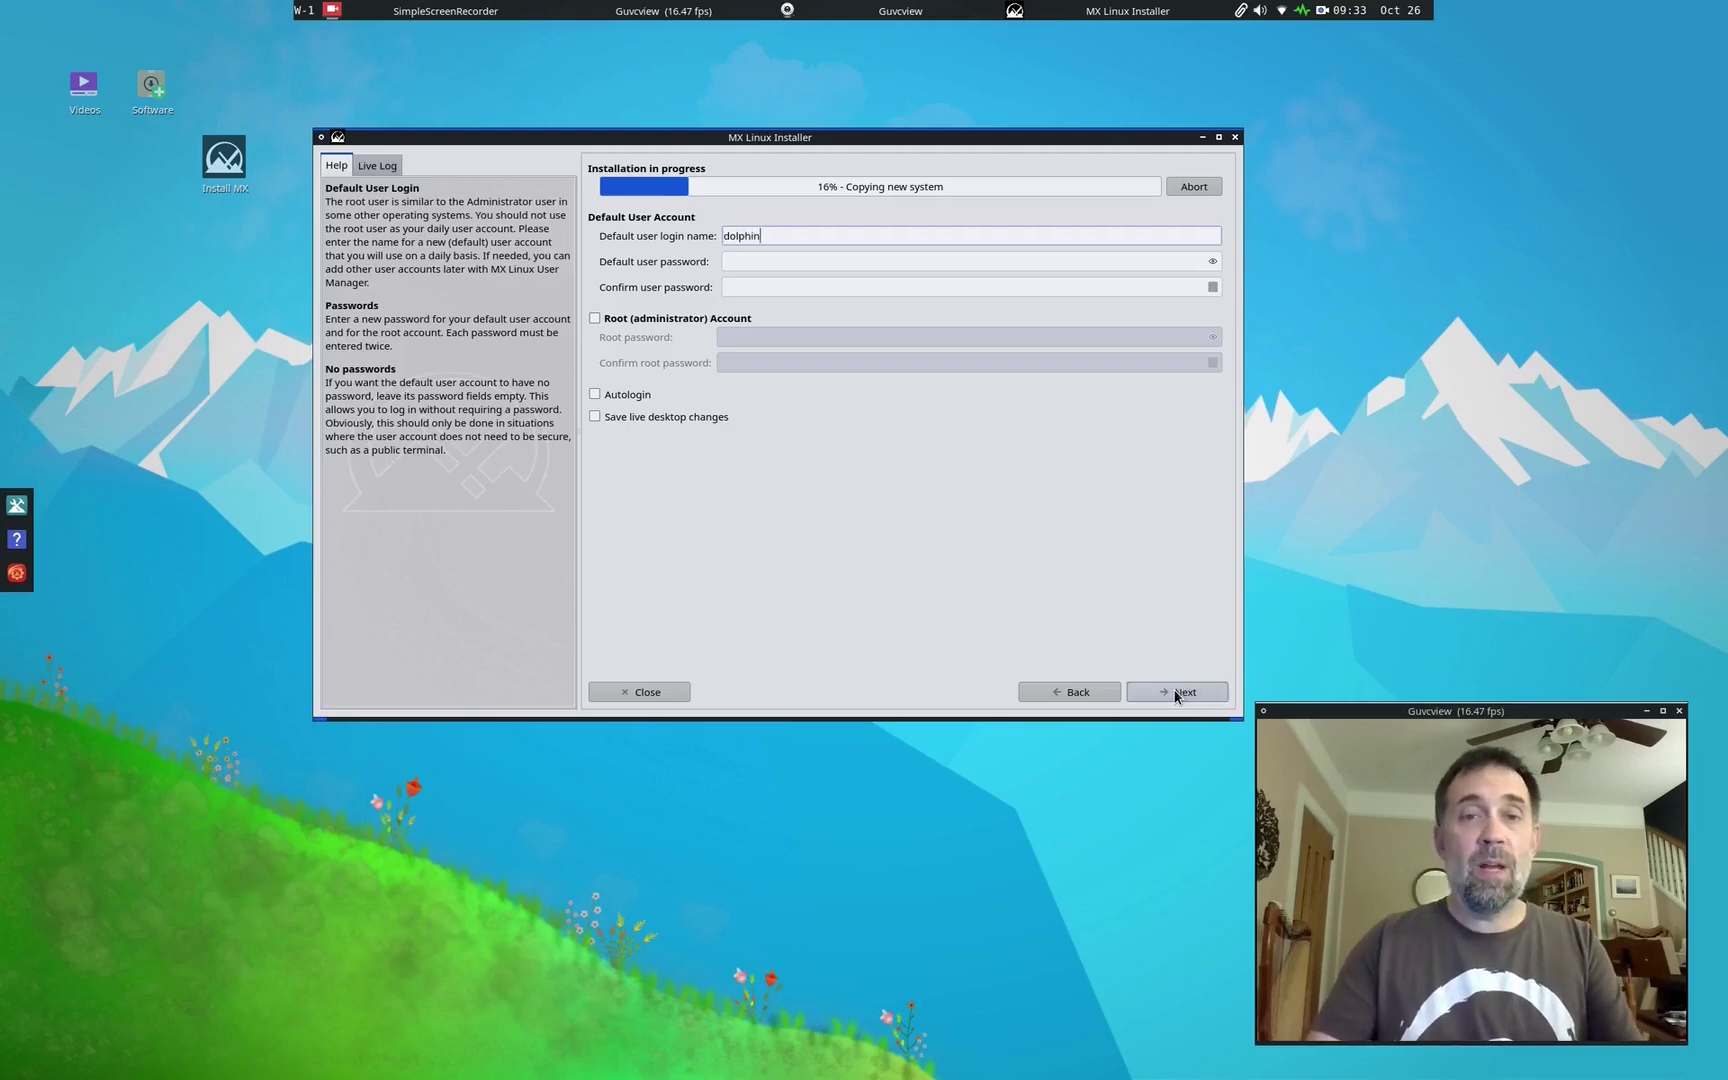
pyautogui.press('Tab')
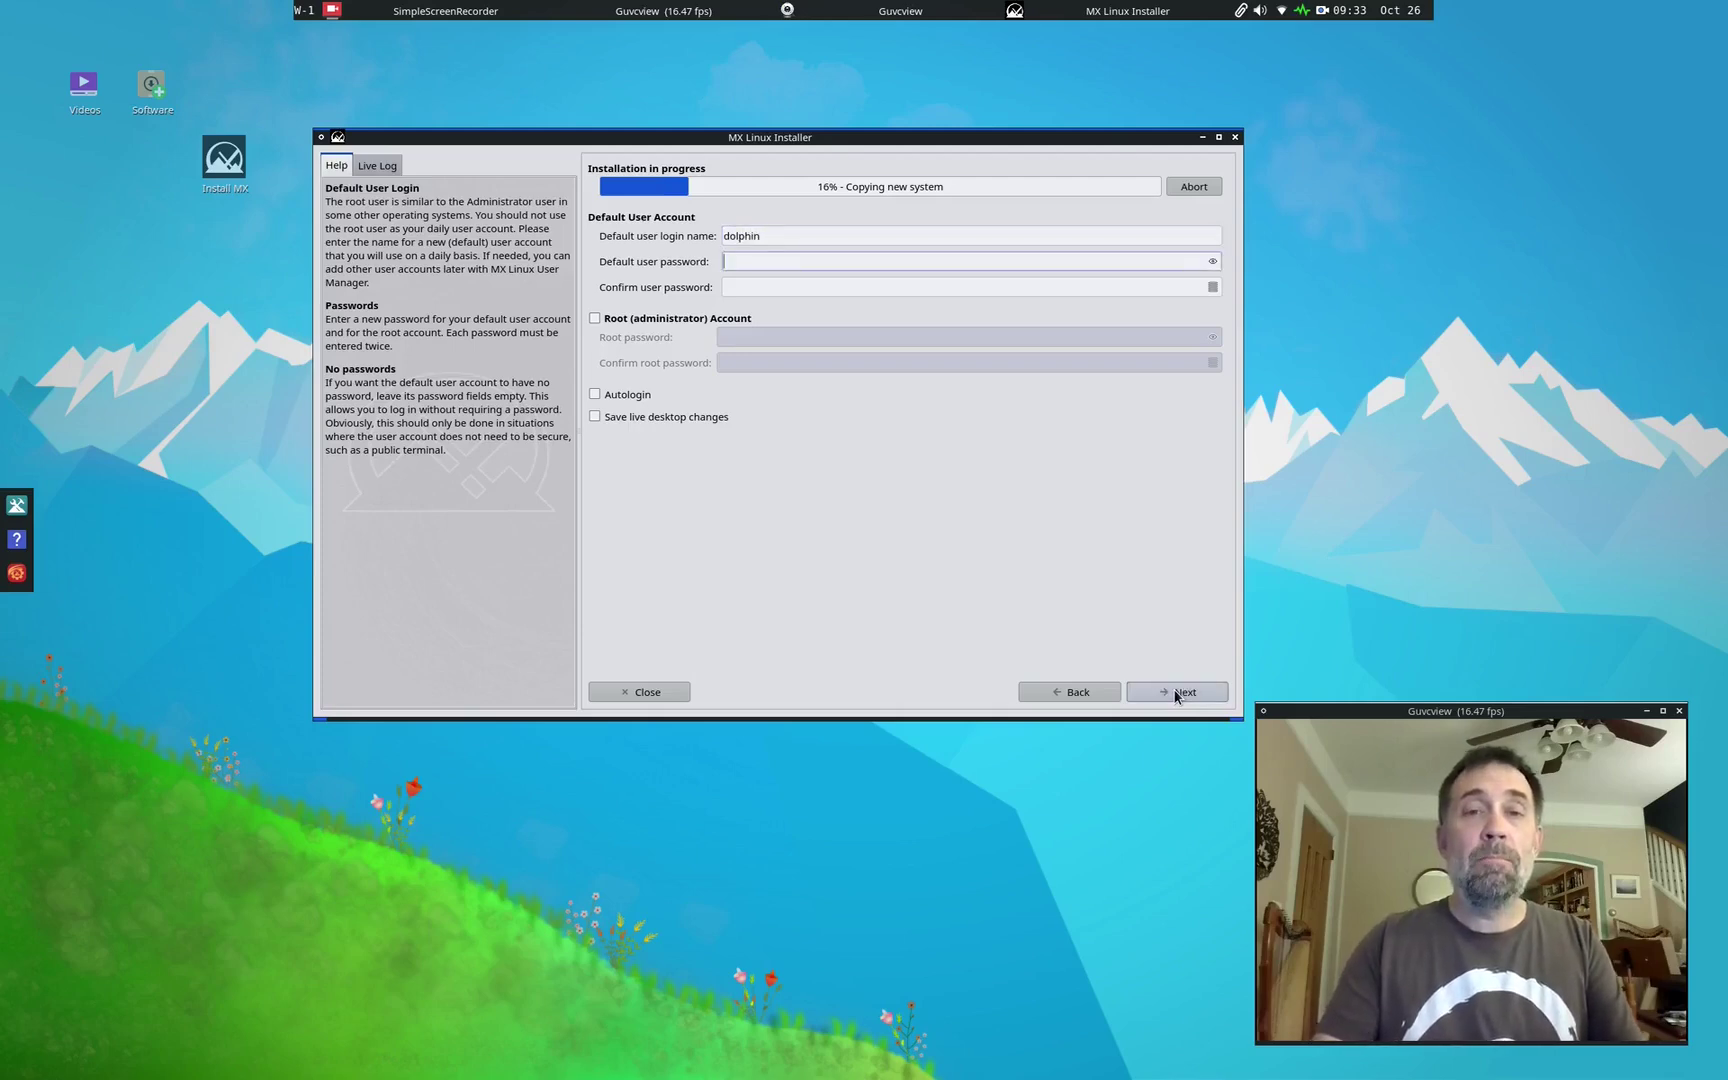
pyautogui.click(1091, 690)
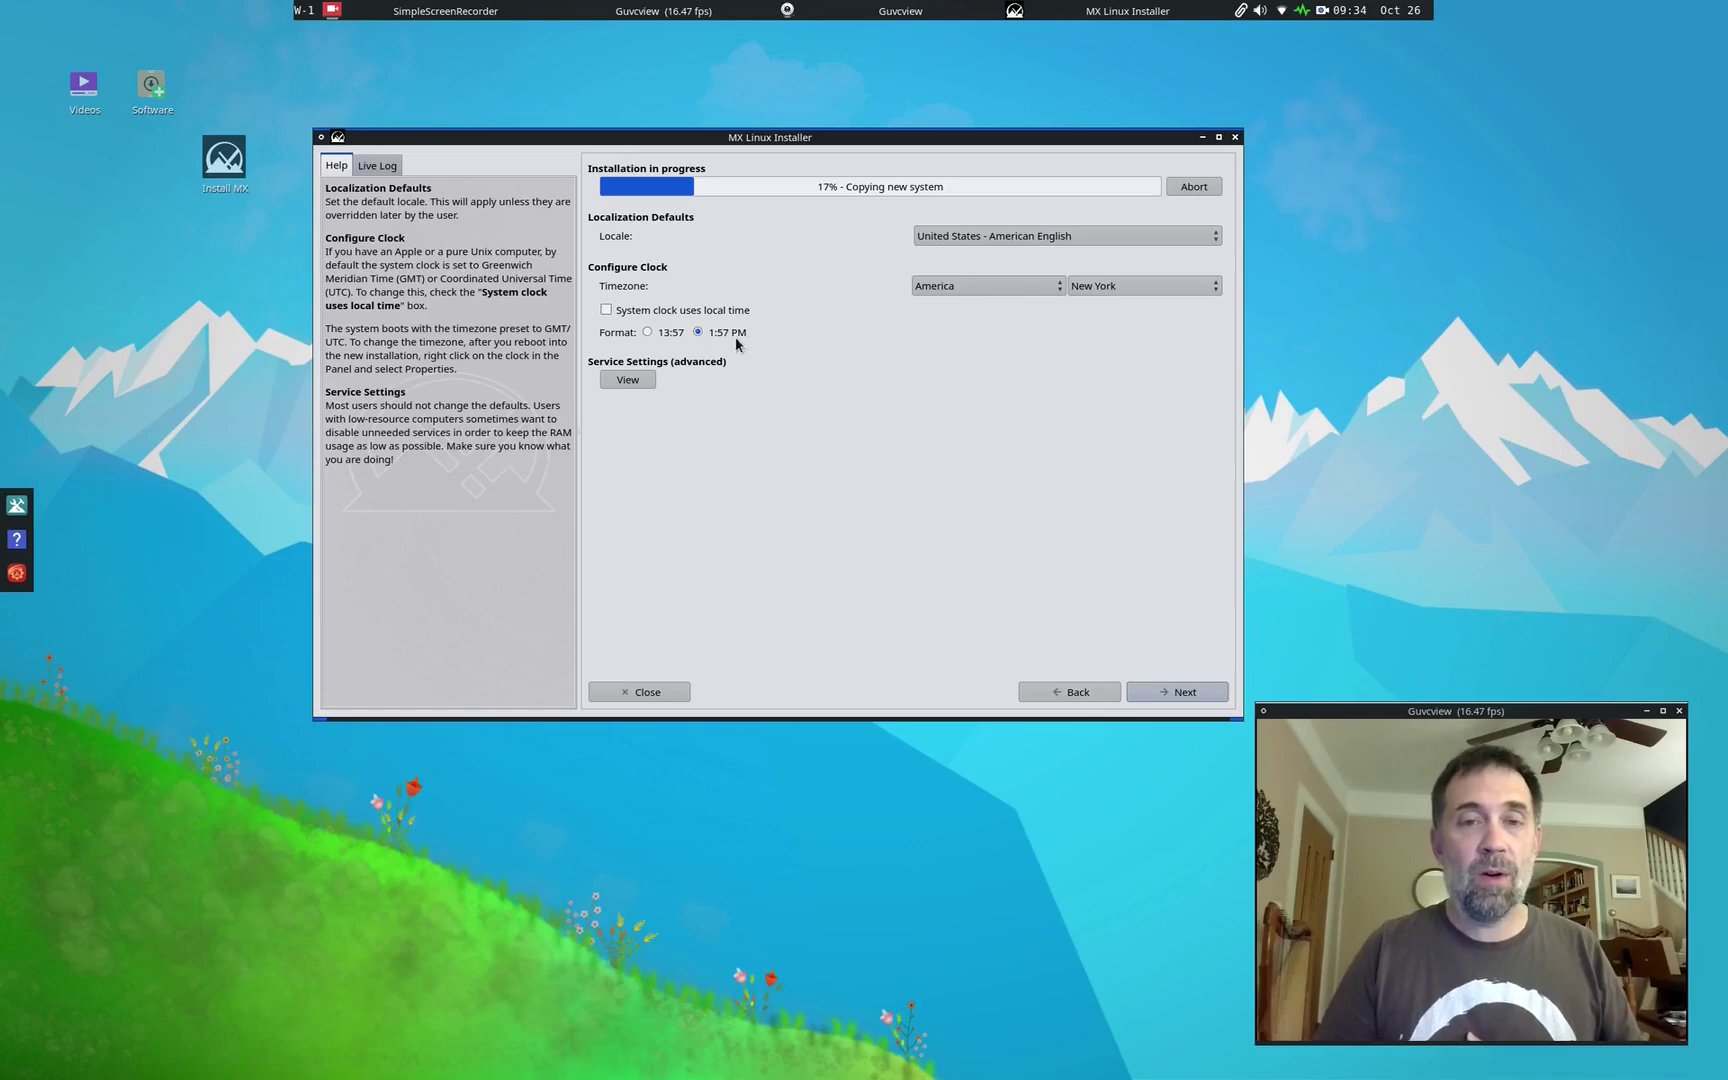
pyautogui.click(1185, 692)
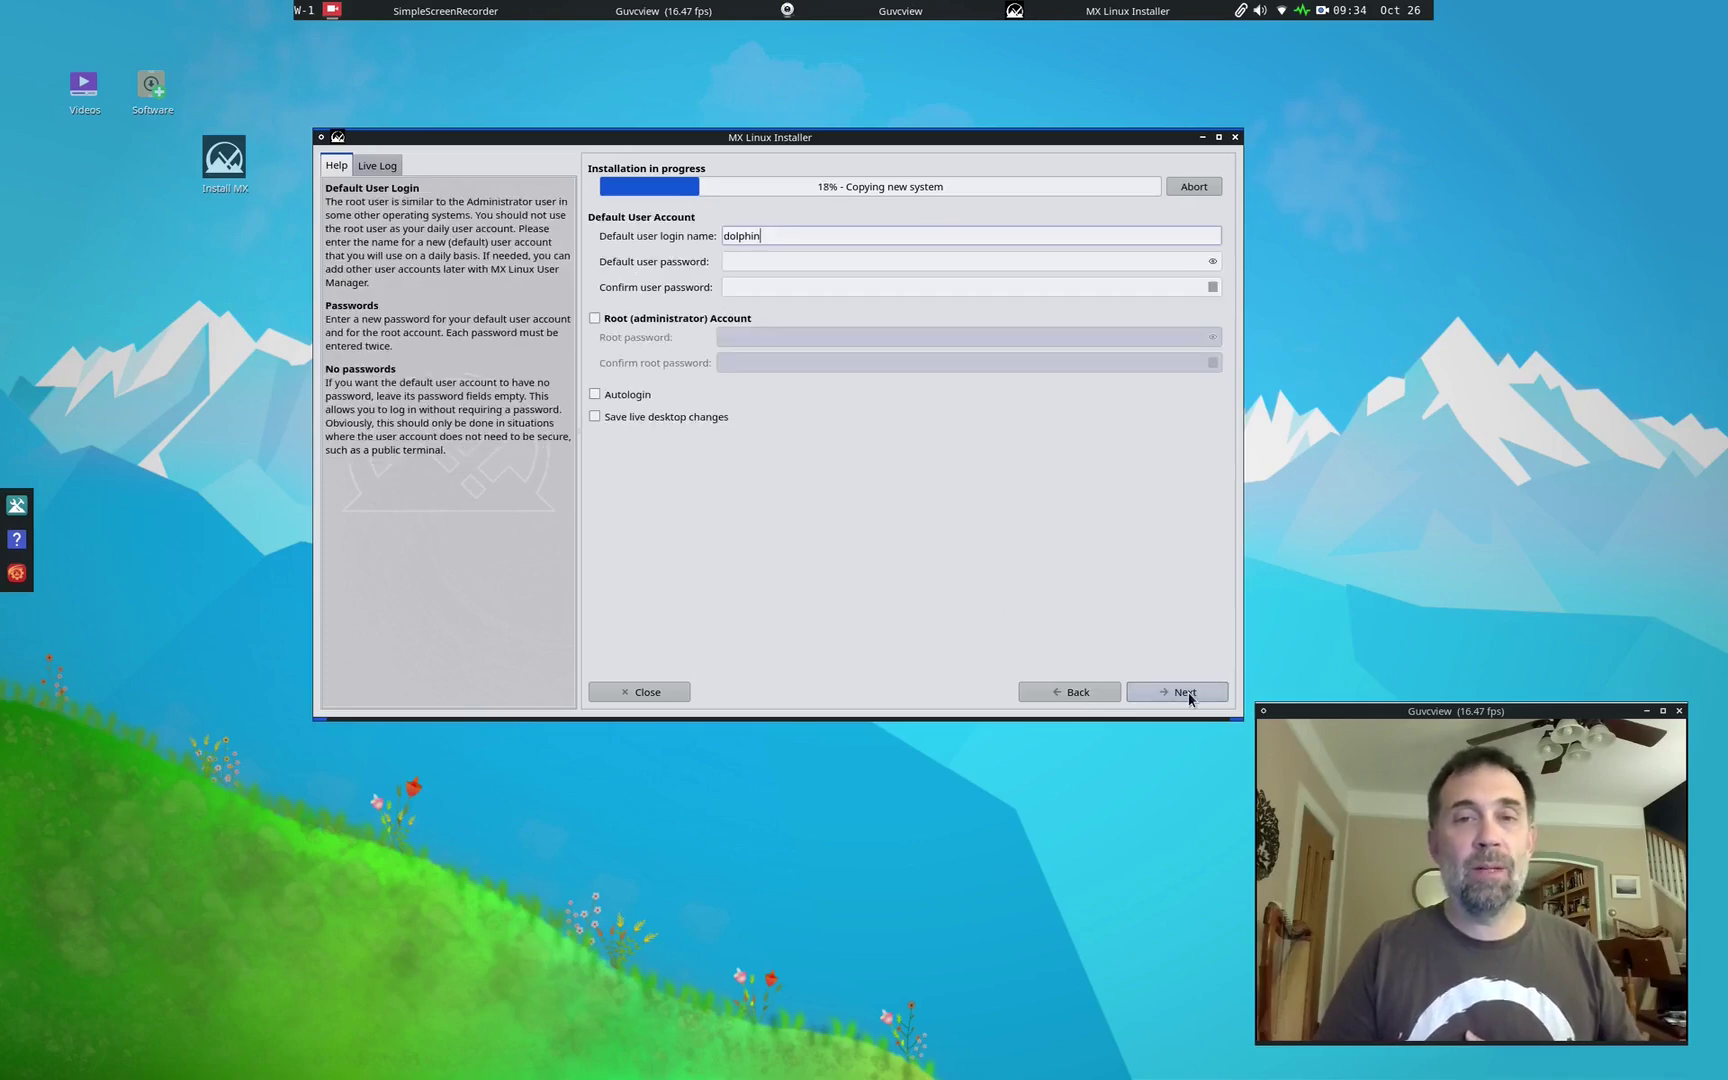
pyautogui.press('Tab')
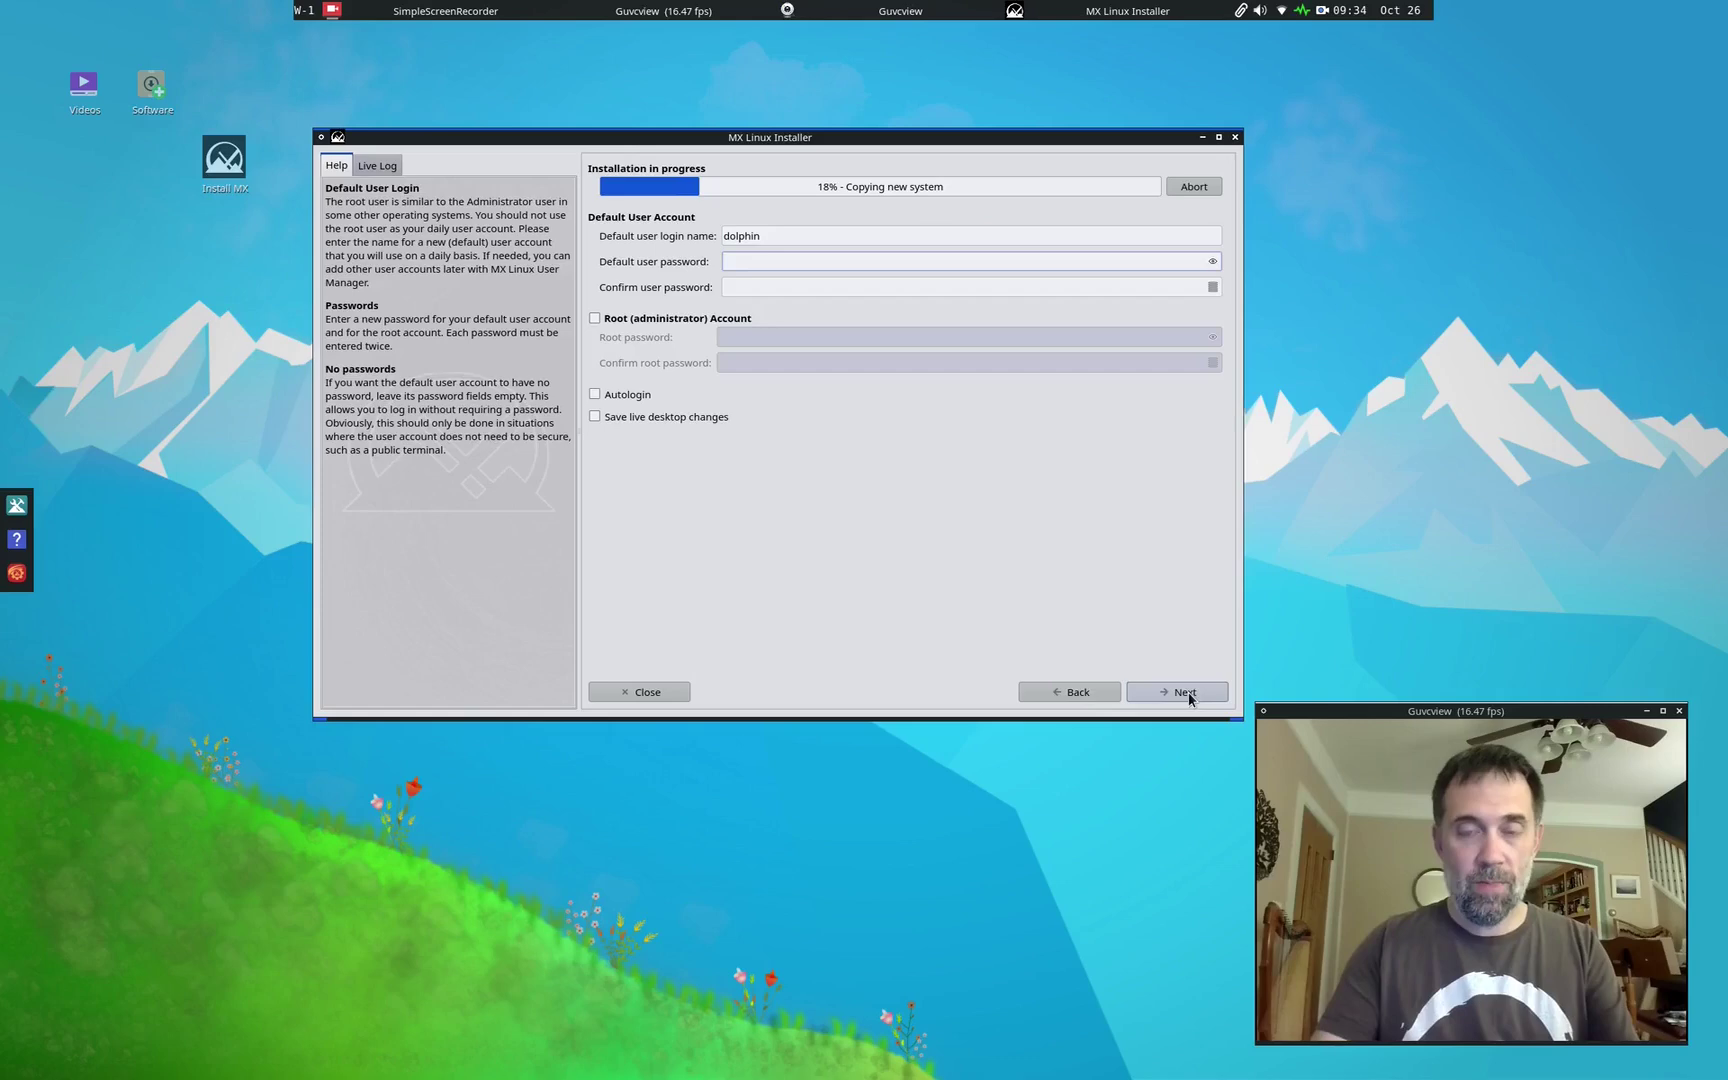
pyautogui.write('demo')
pyautogui.press('Tab')
pyautogui.write('demo')
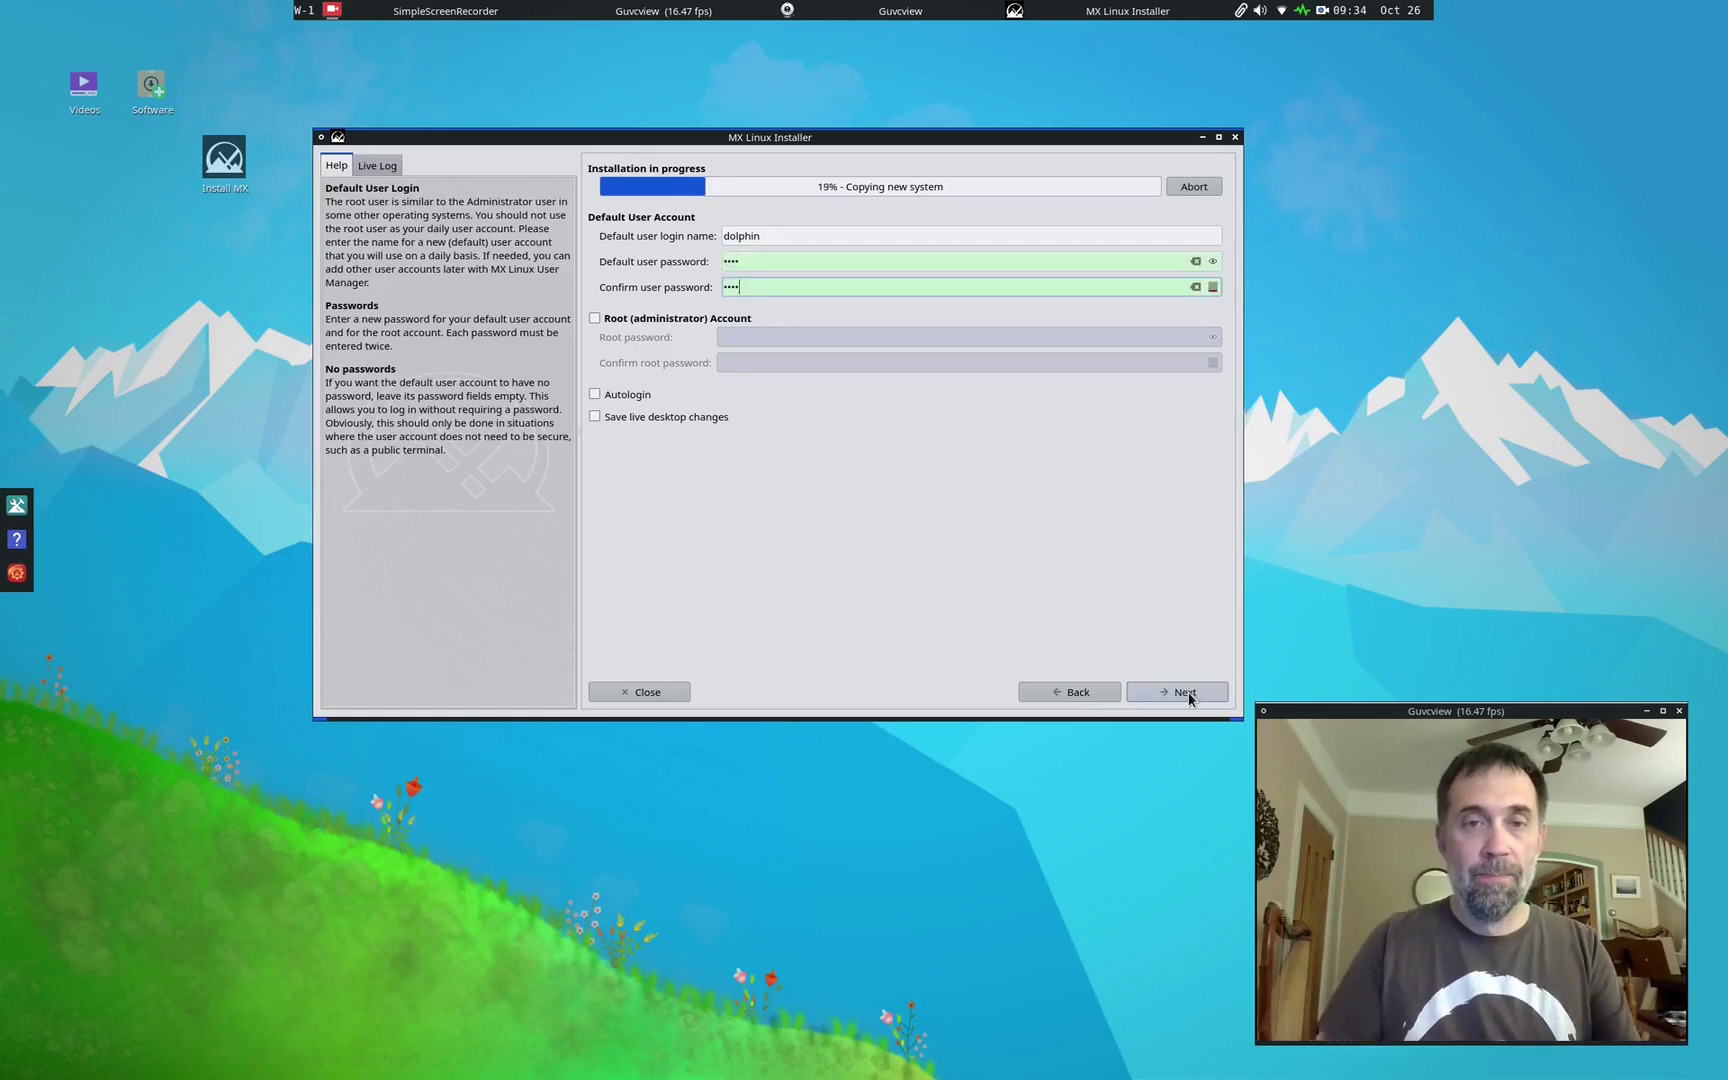
pyautogui.click(617, 396)
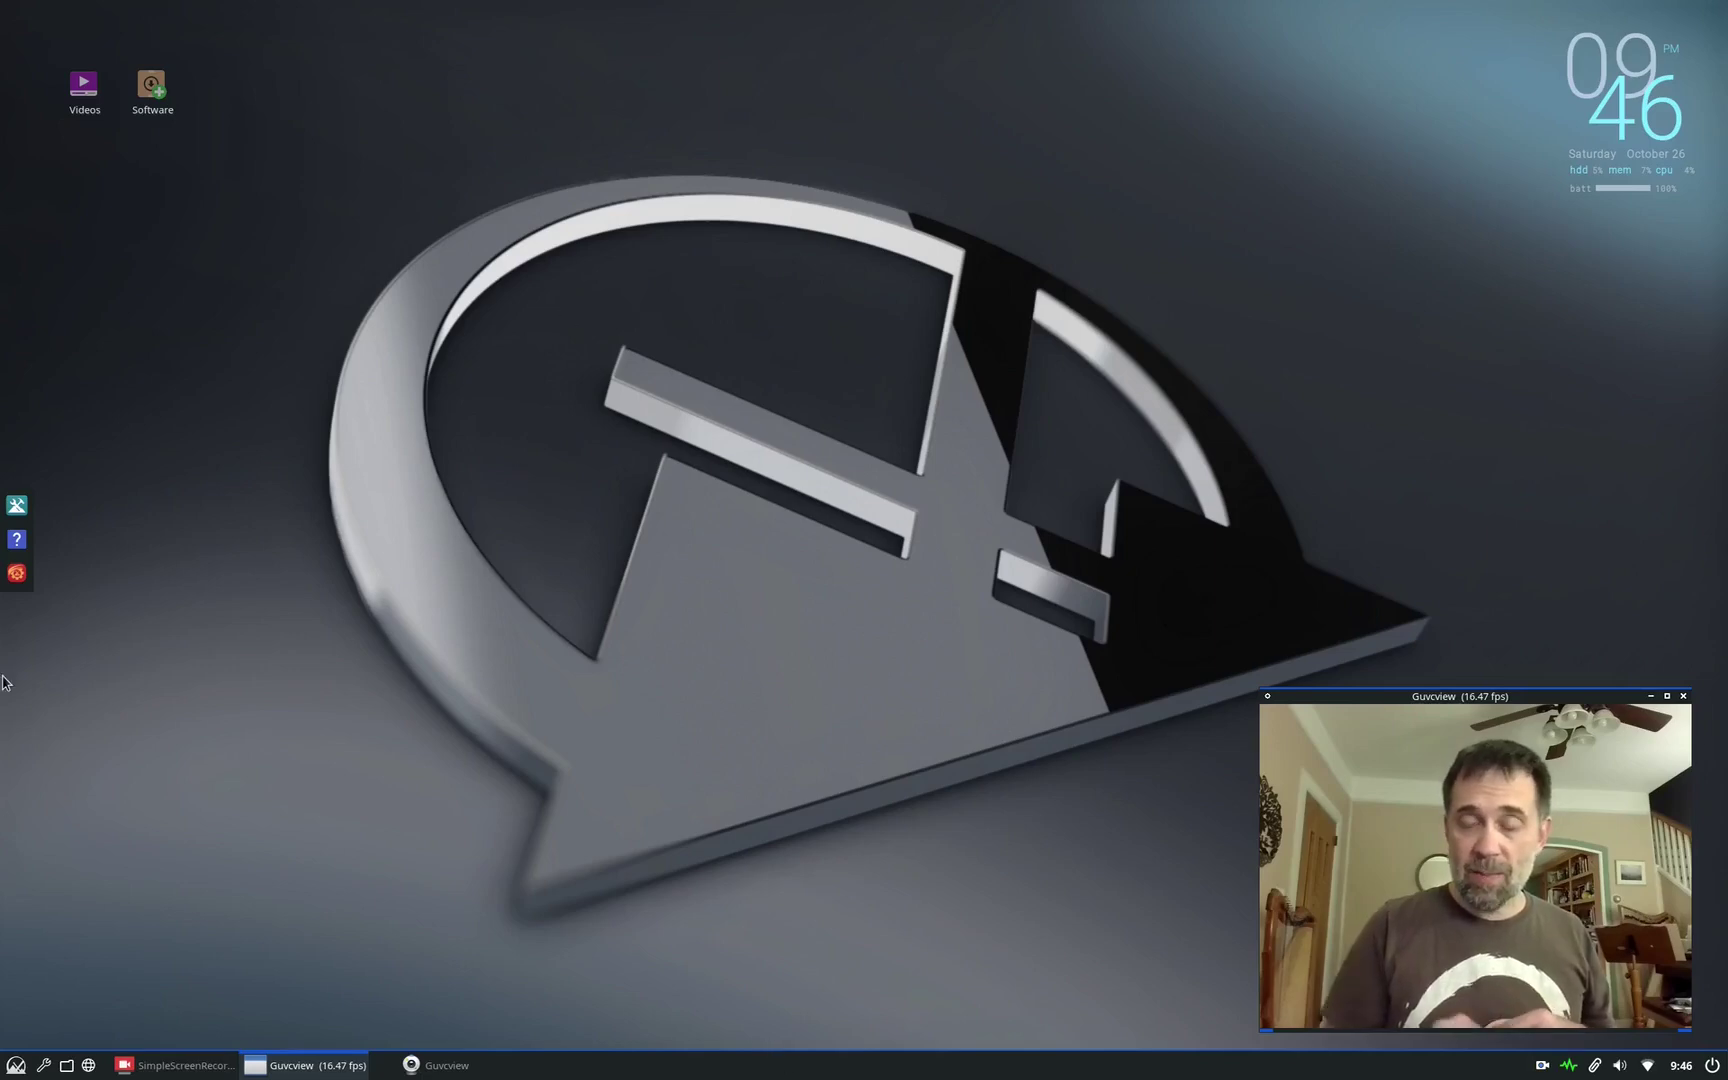
# Step: Find Timeshift by searching 'time' in the app launcher and authenticate with the administrator password
pyautogui.rightClick(828, 400)
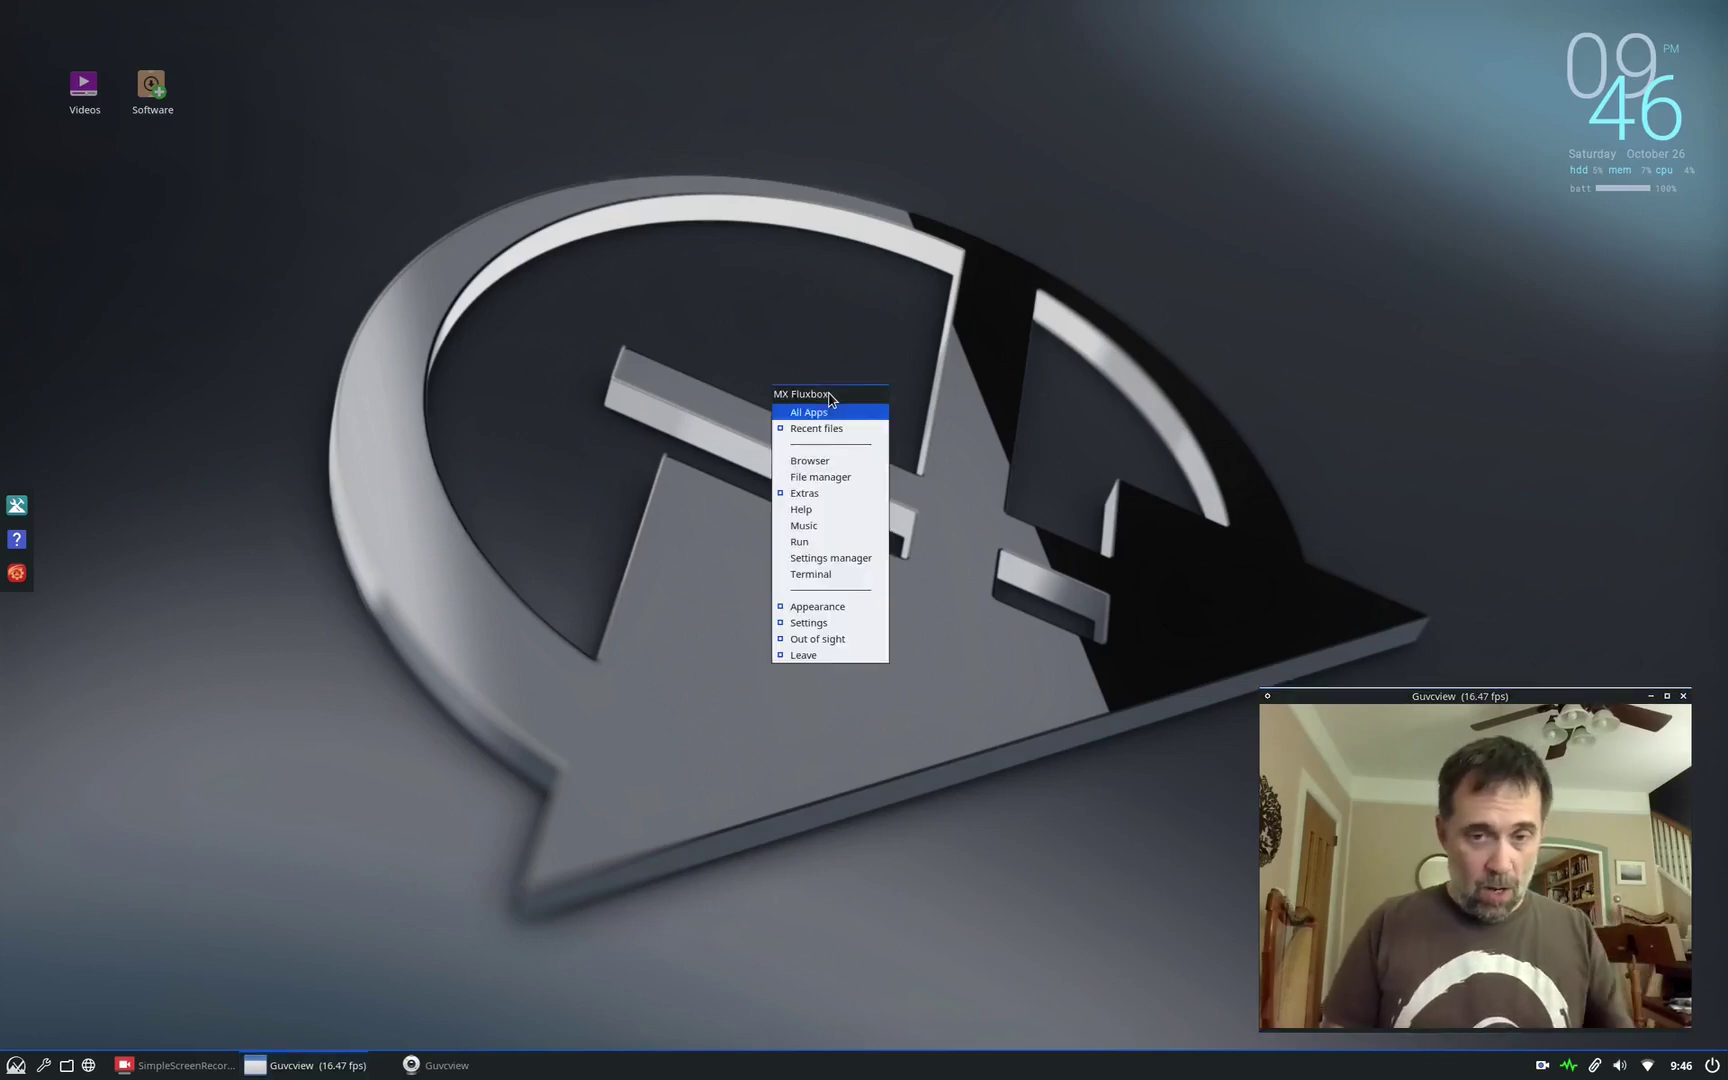
pyautogui.press('Escape')
pyautogui.press('super')
pyautogui.write('time')
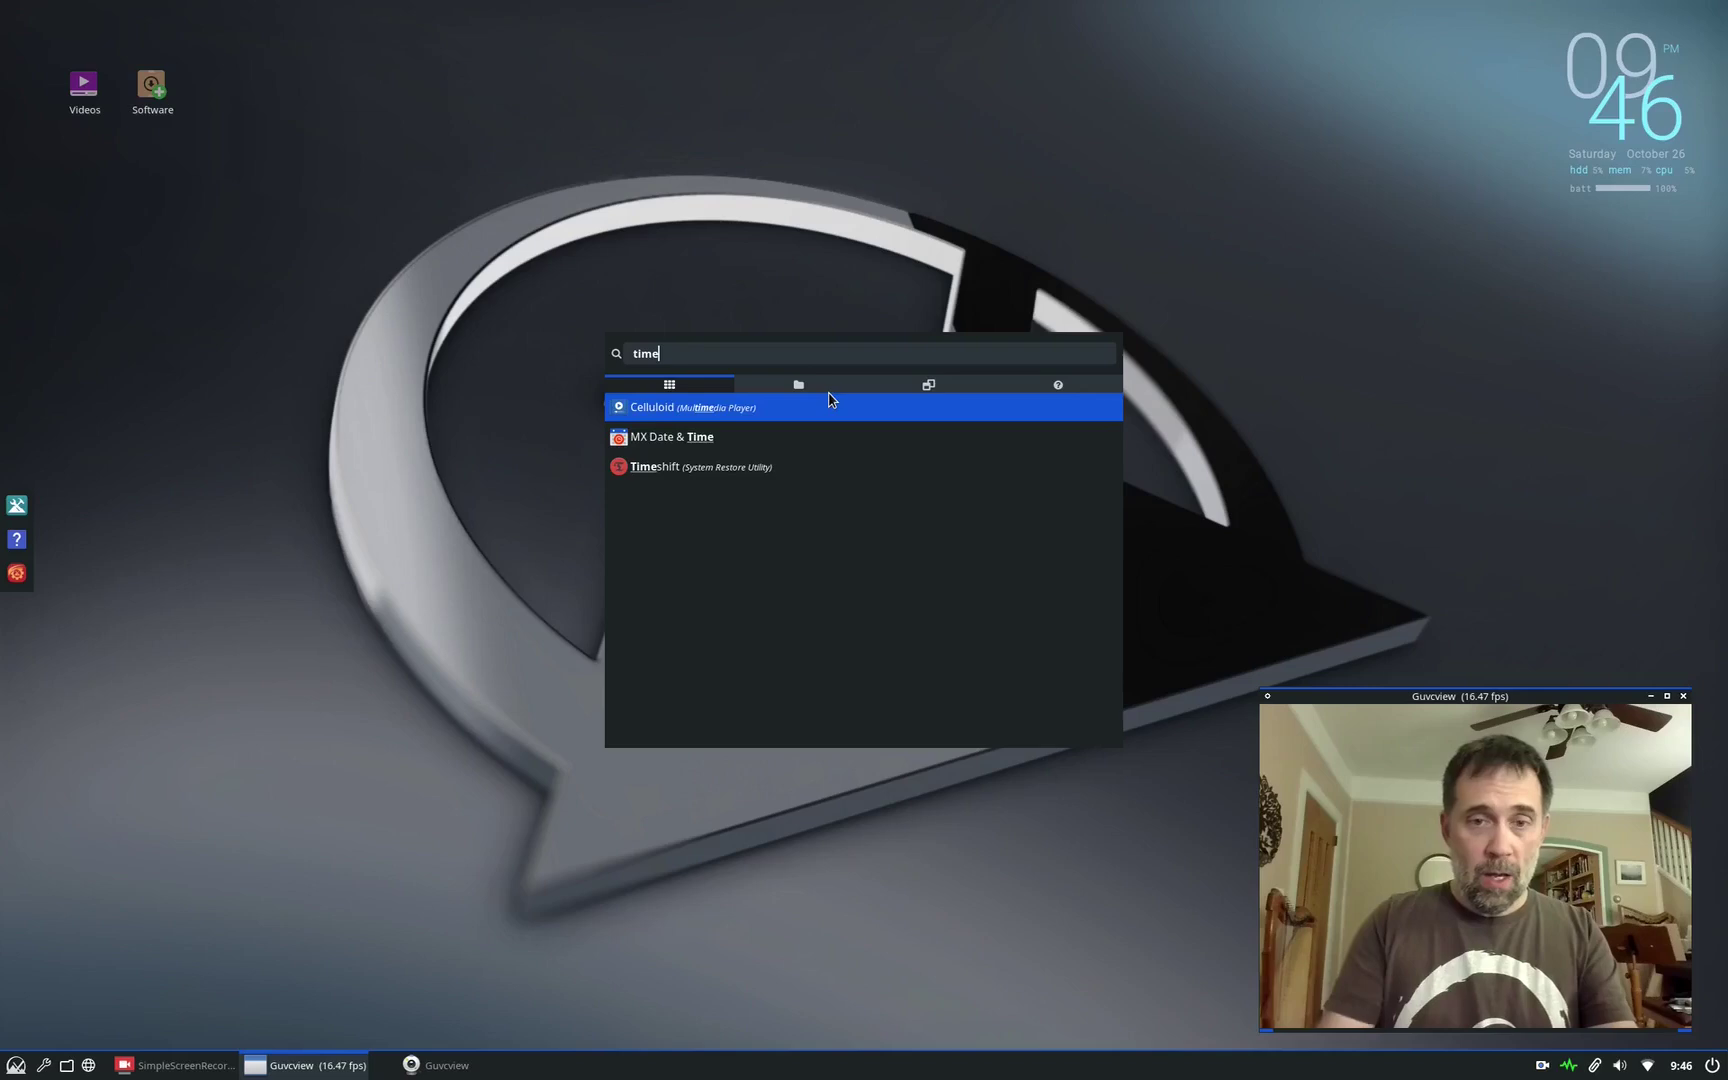
pyautogui.press('Down')
pyautogui.press('Down')
pyautogui.press('Return')
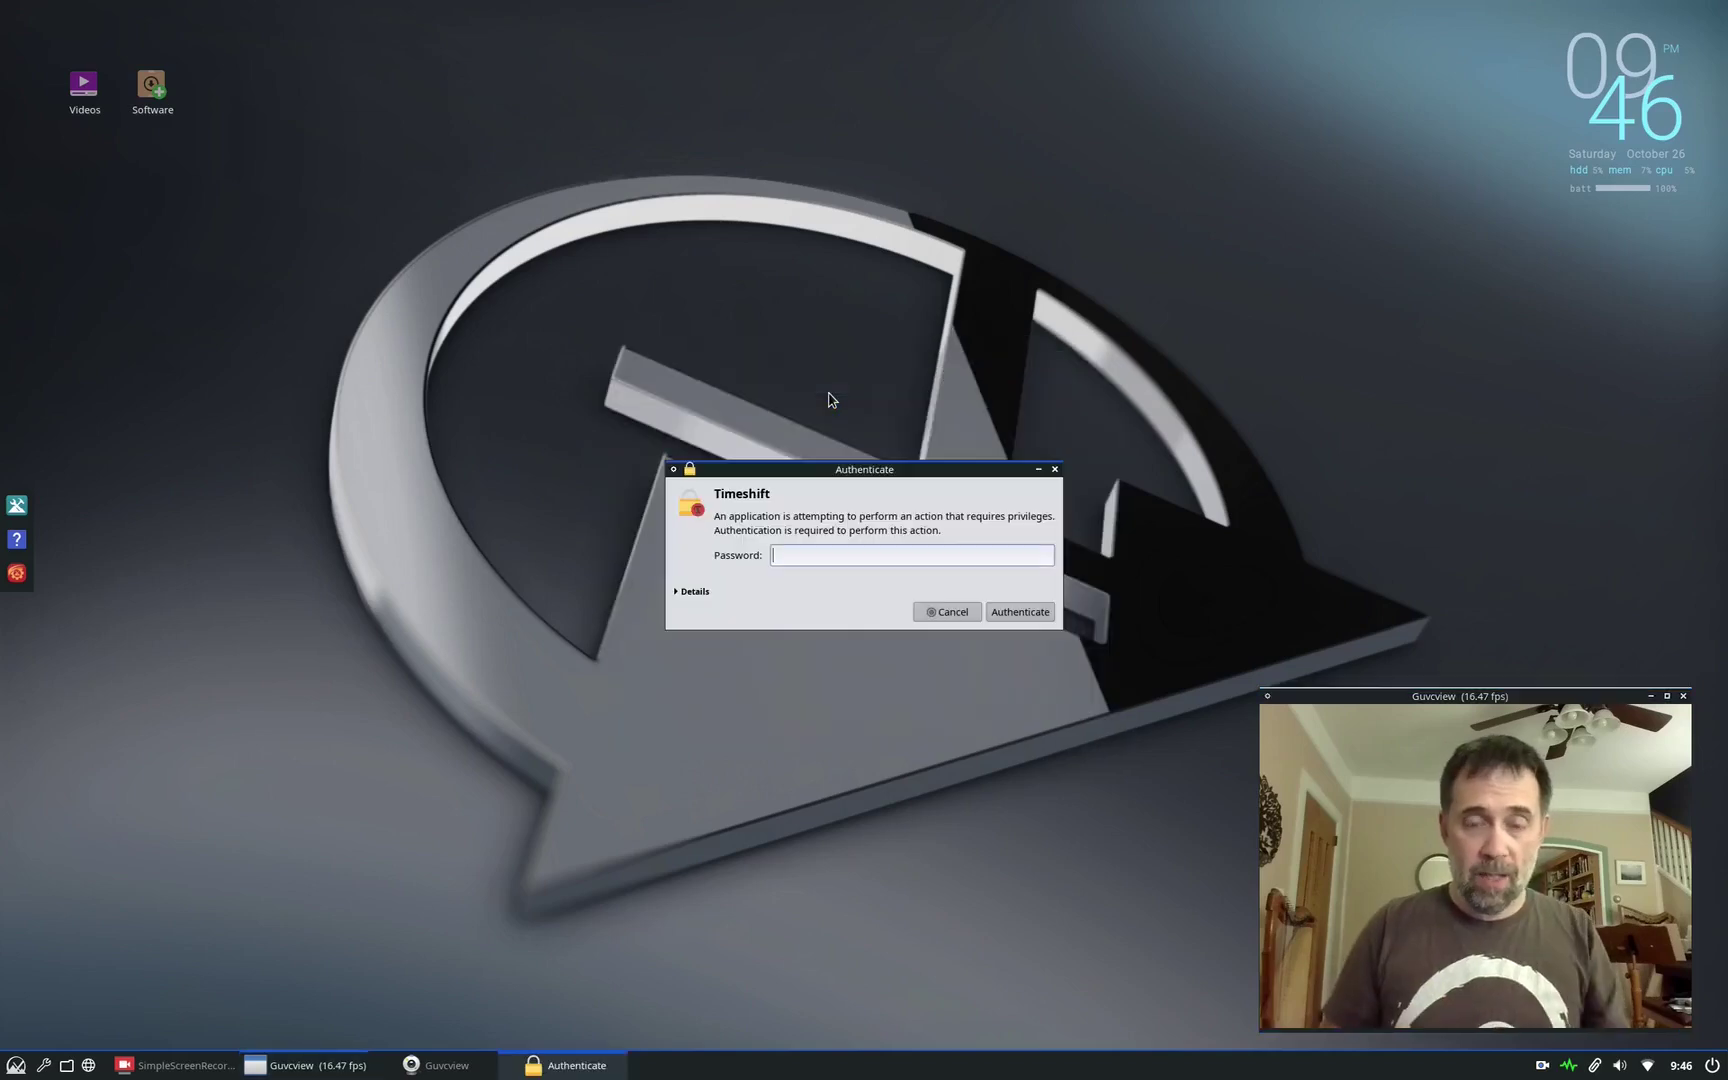
pyautogui.write('****')
pyautogui.press('Return')
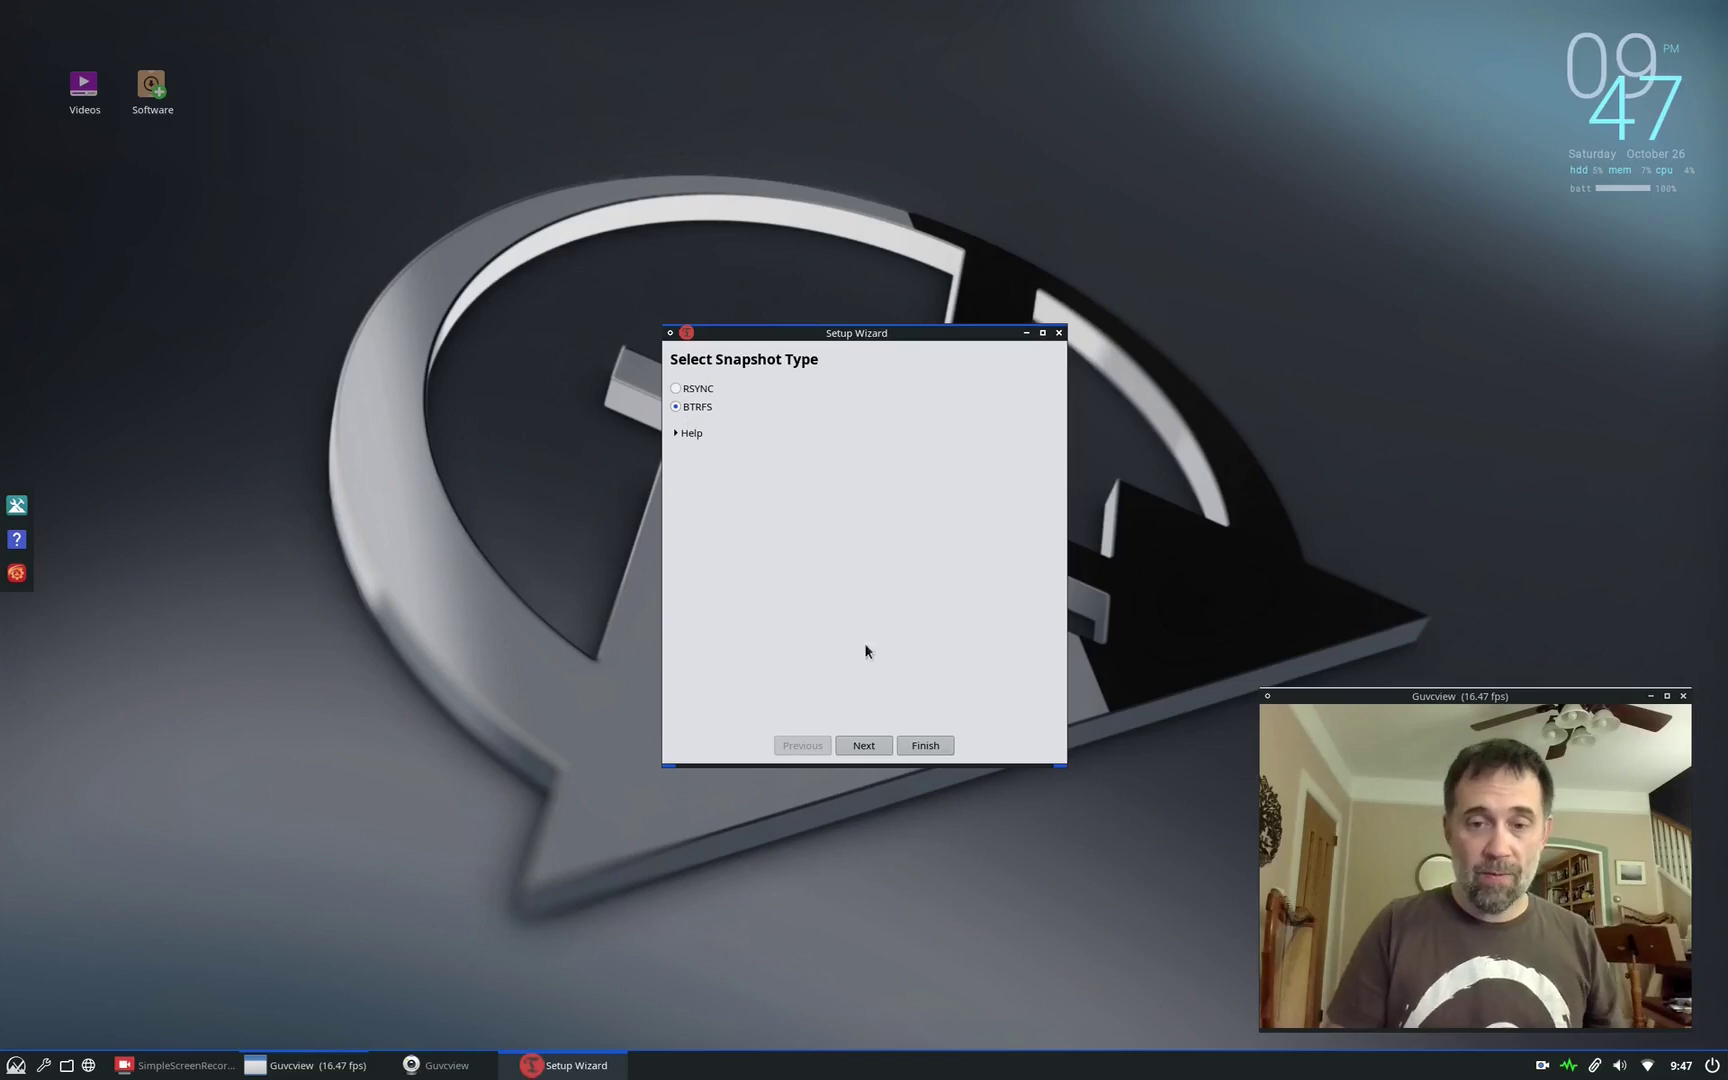
# Step: Keep BTRFS snapshots on nvme0n1p6 with the Daily schedule and finish the setup wizard
pyautogui.click(868, 745)
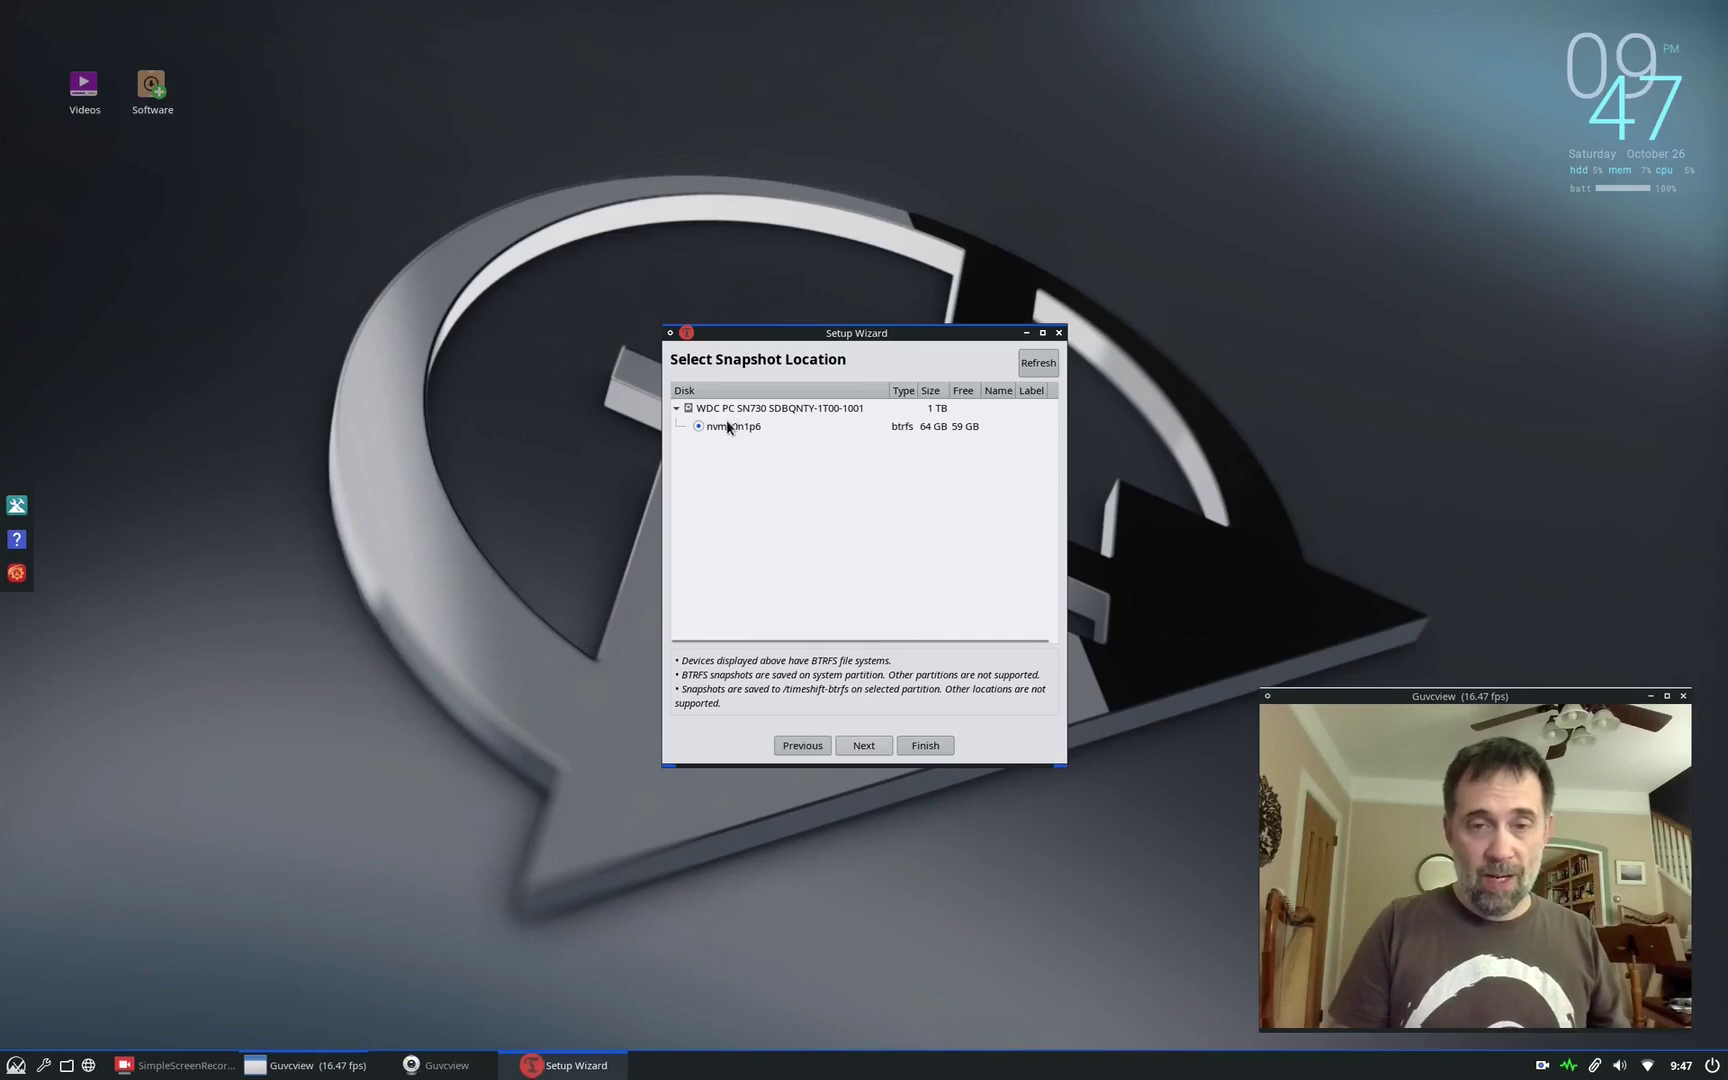
pyautogui.click(866, 747)
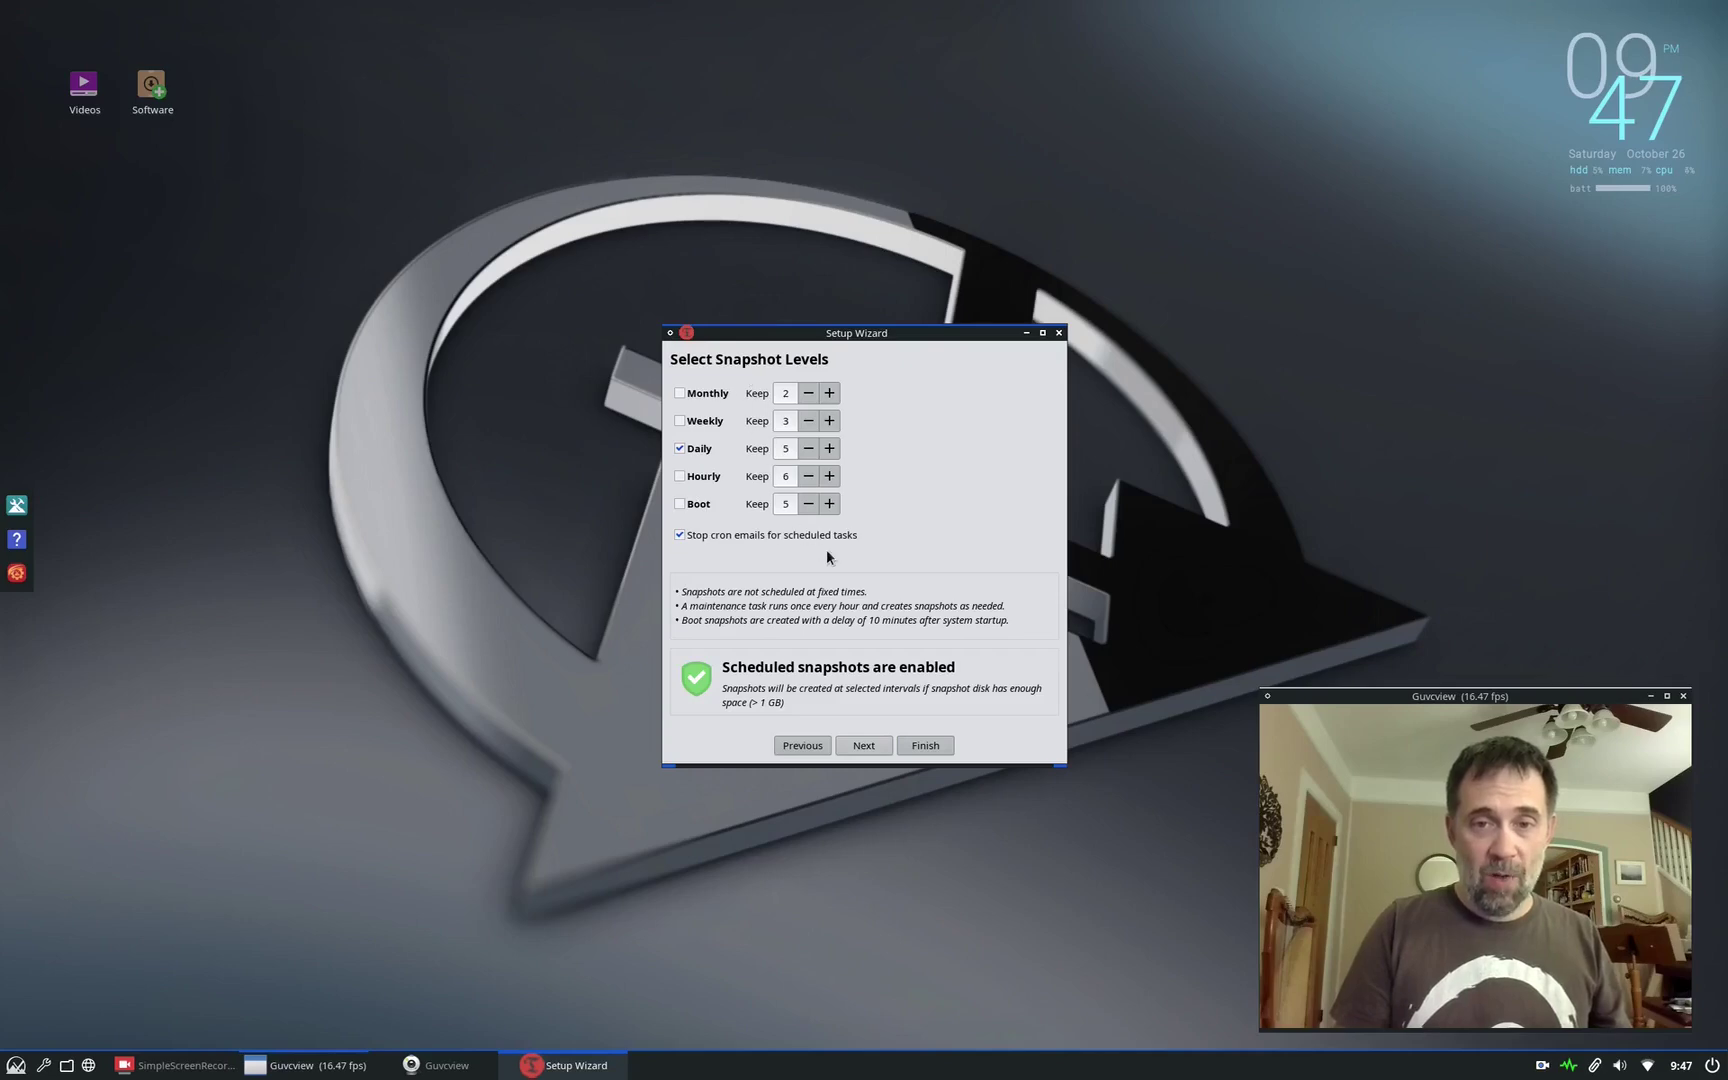
pyautogui.click(918, 746)
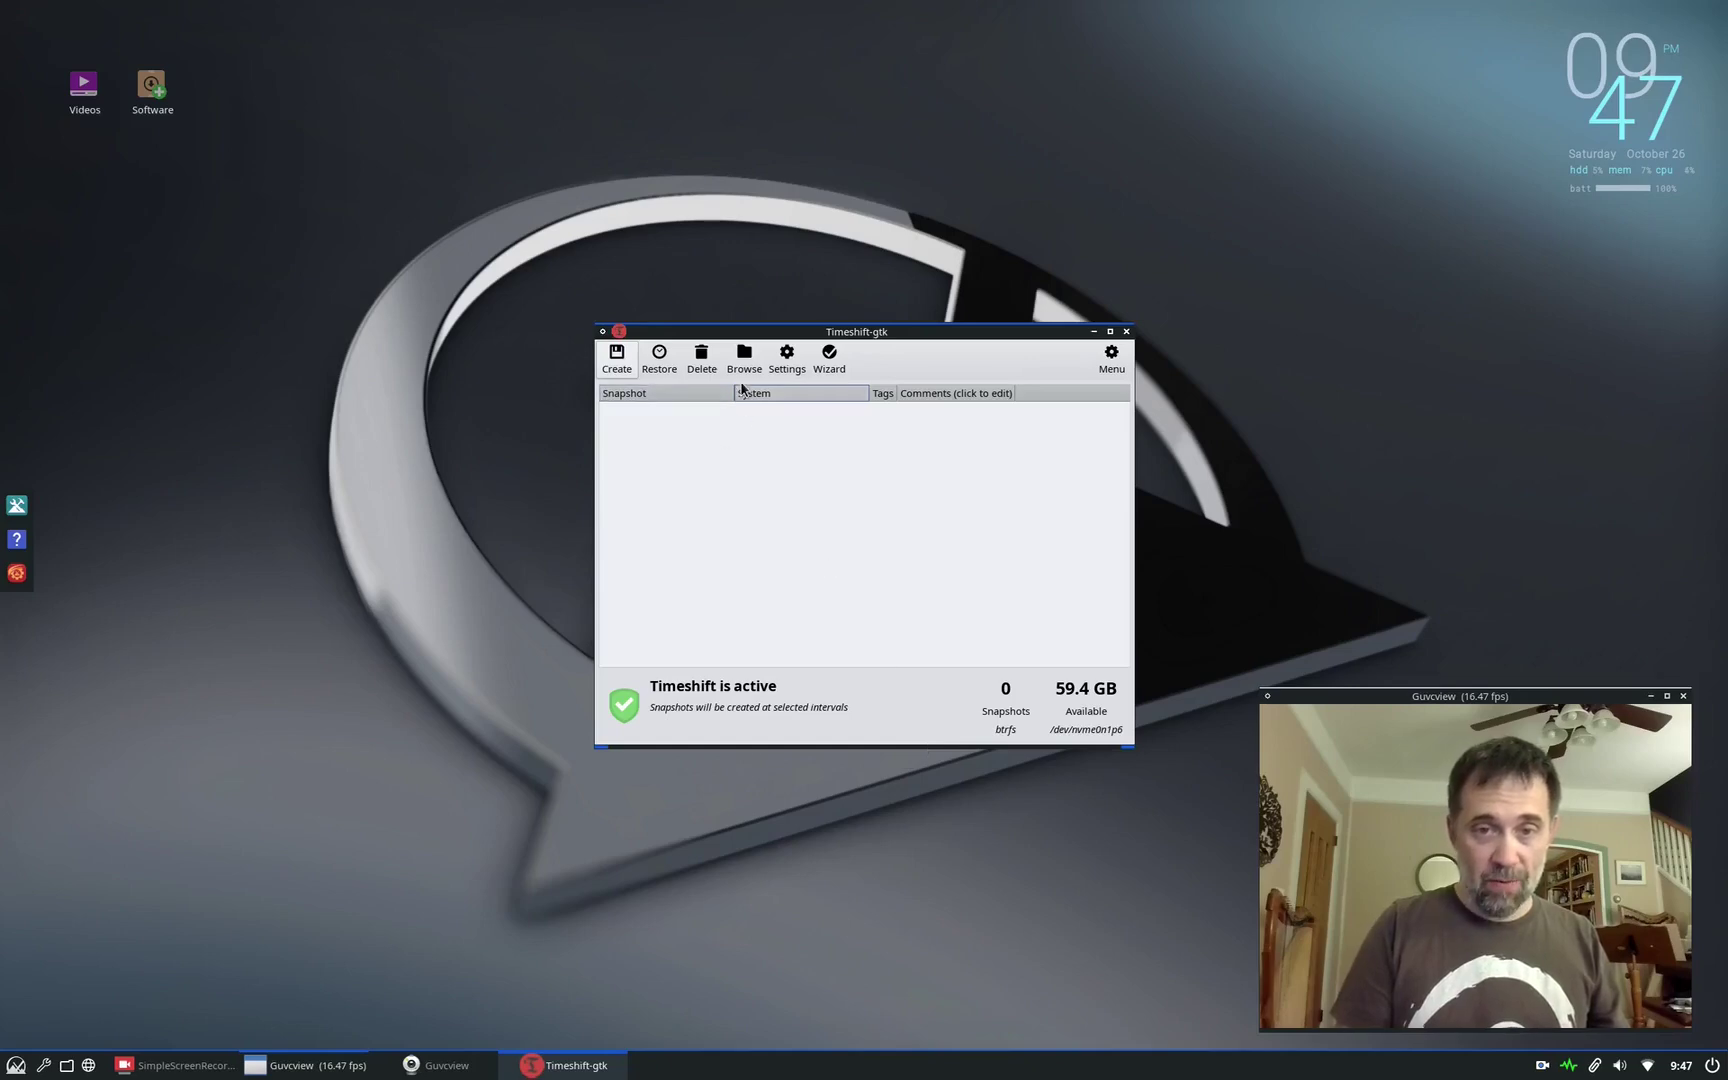
pyautogui.click(617, 358)
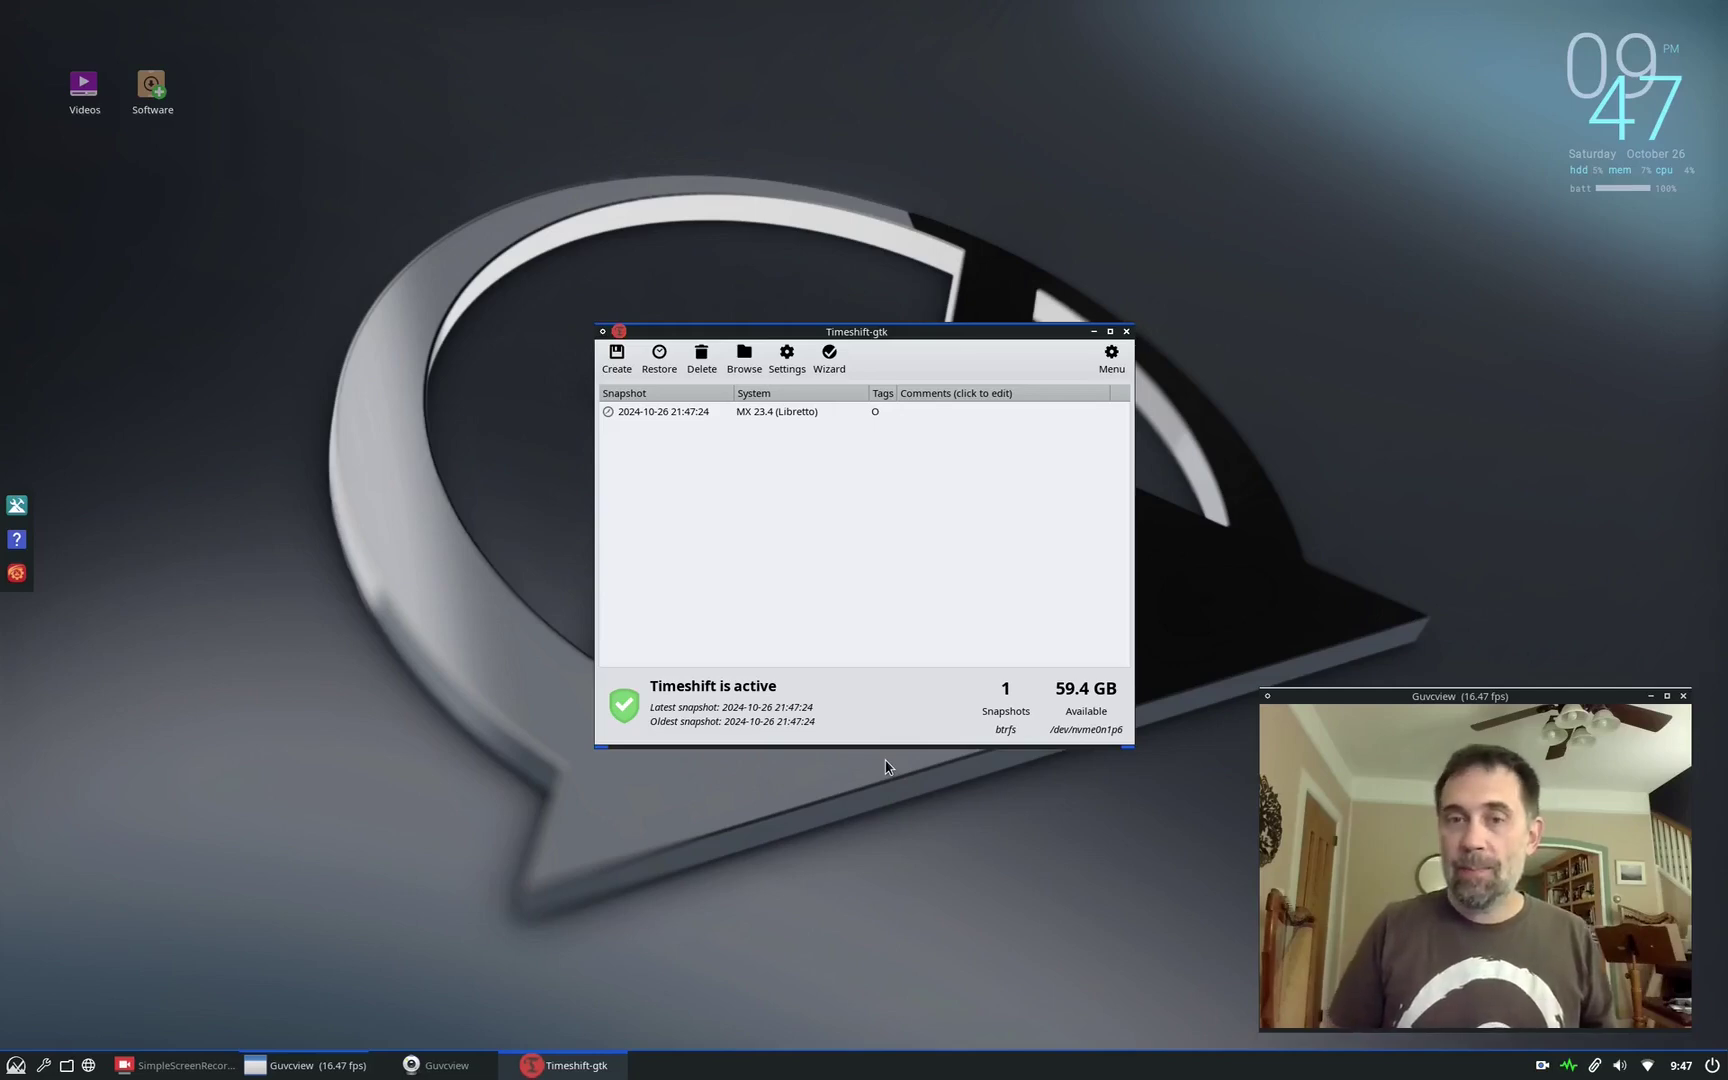
pyautogui.click(1125, 333)
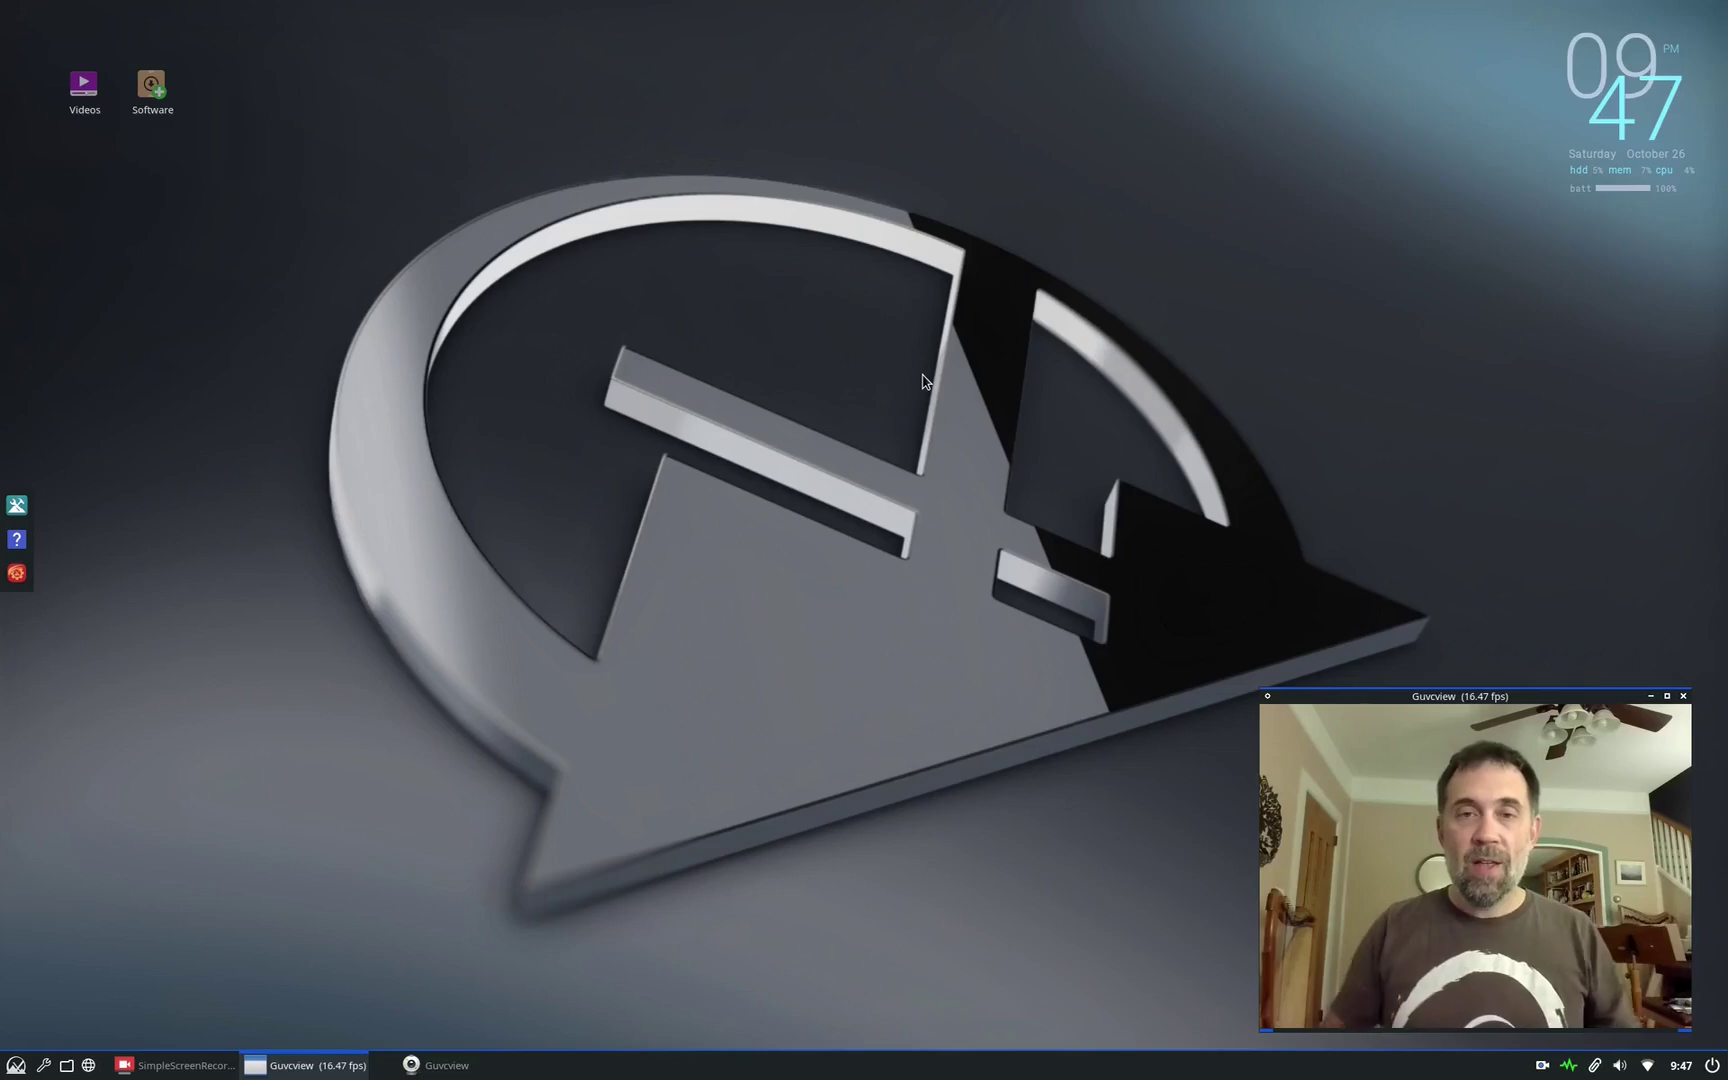